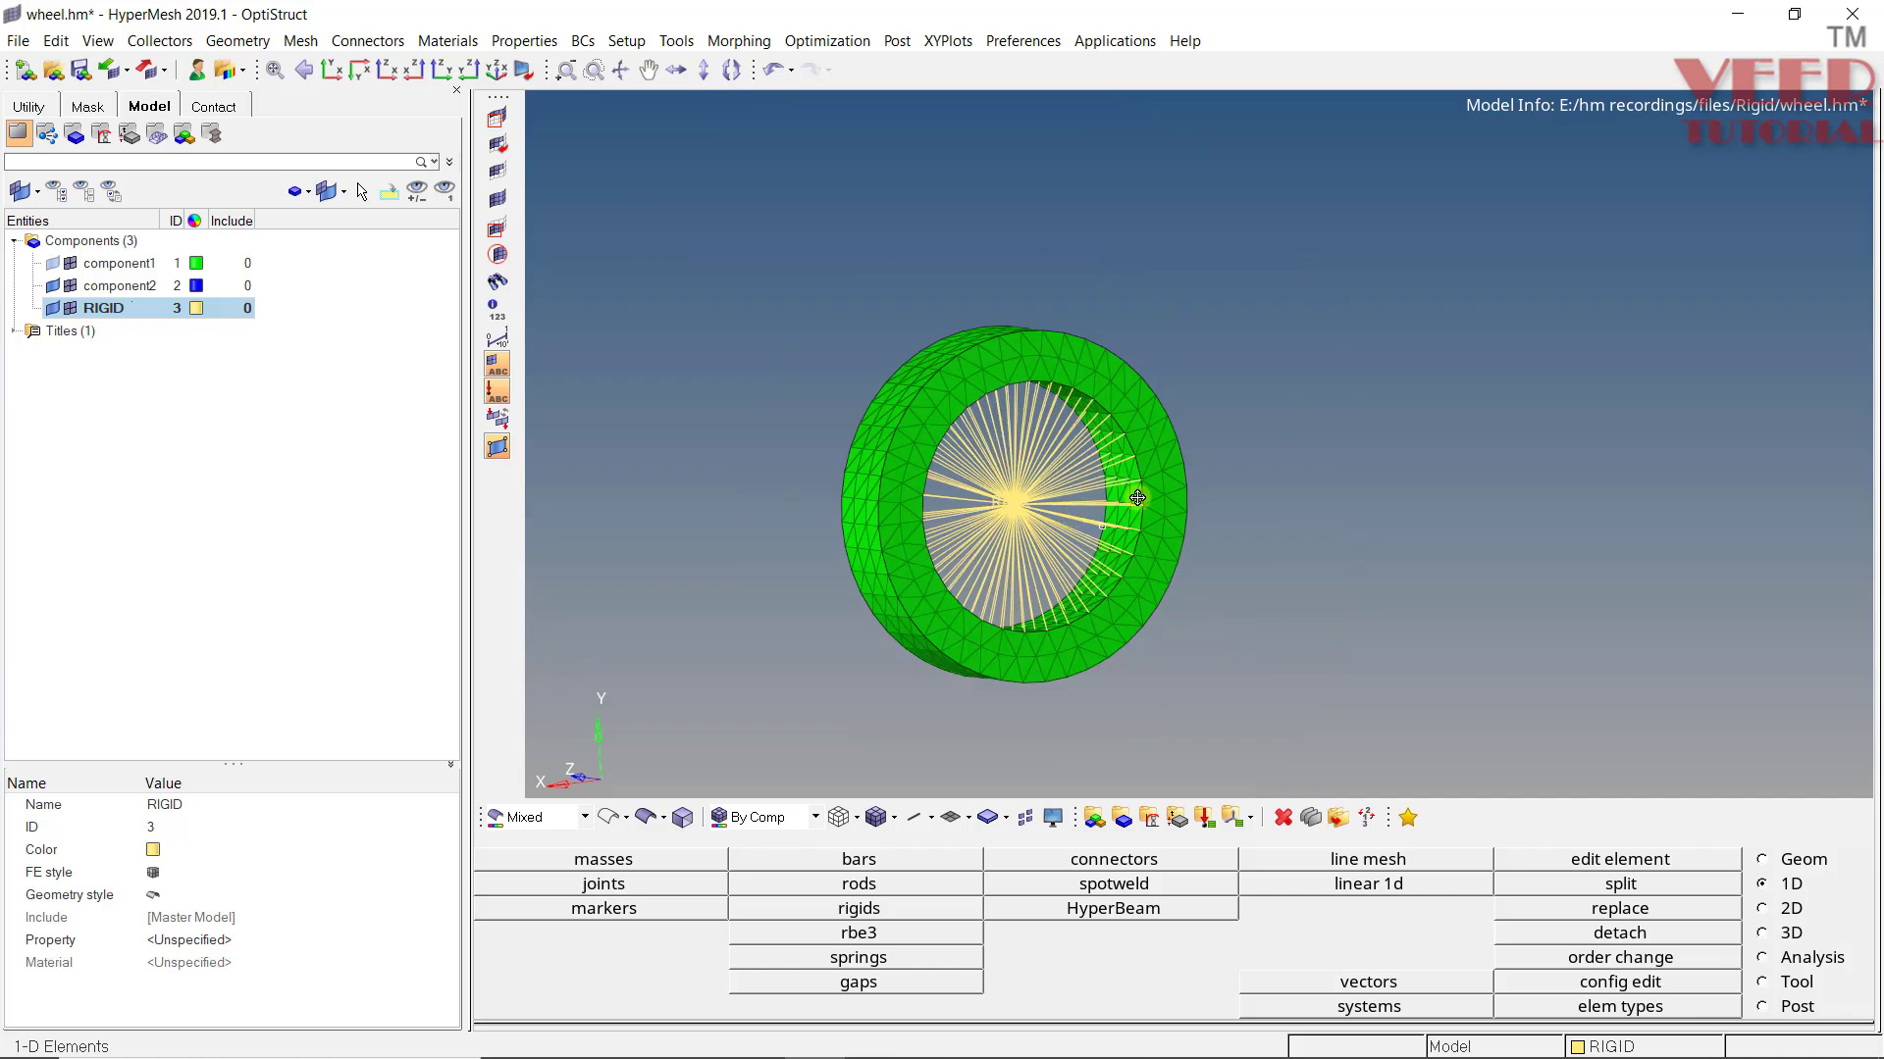
# Inspect the RBE2 spider at the wheel's centre and toggle the element handle display off and on
pyautogui.scroll(5, 991, 549)
pyautogui.scroll(2, 905, 471)
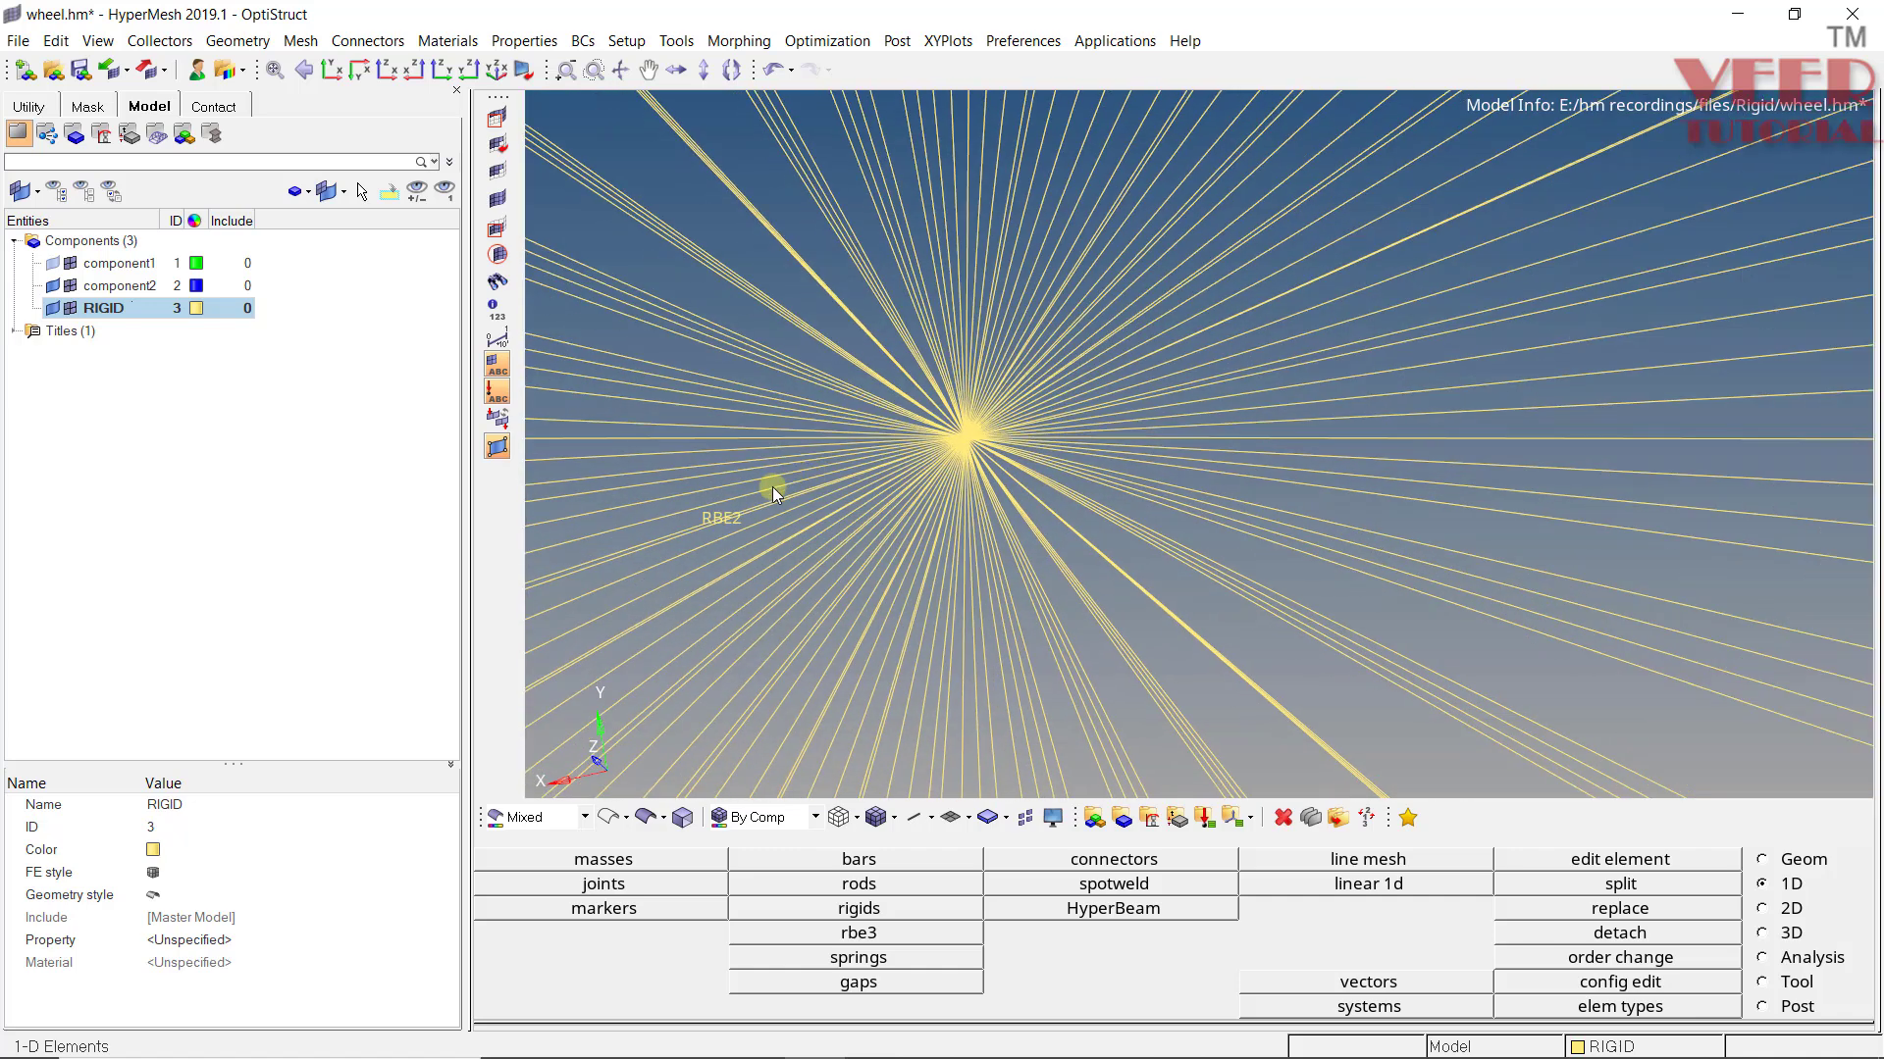
pyautogui.click(494, 371)
pyautogui.click(495, 373)
pyautogui.scroll(-2, 959, 465)
pyautogui.scroll(3, 861, 473)
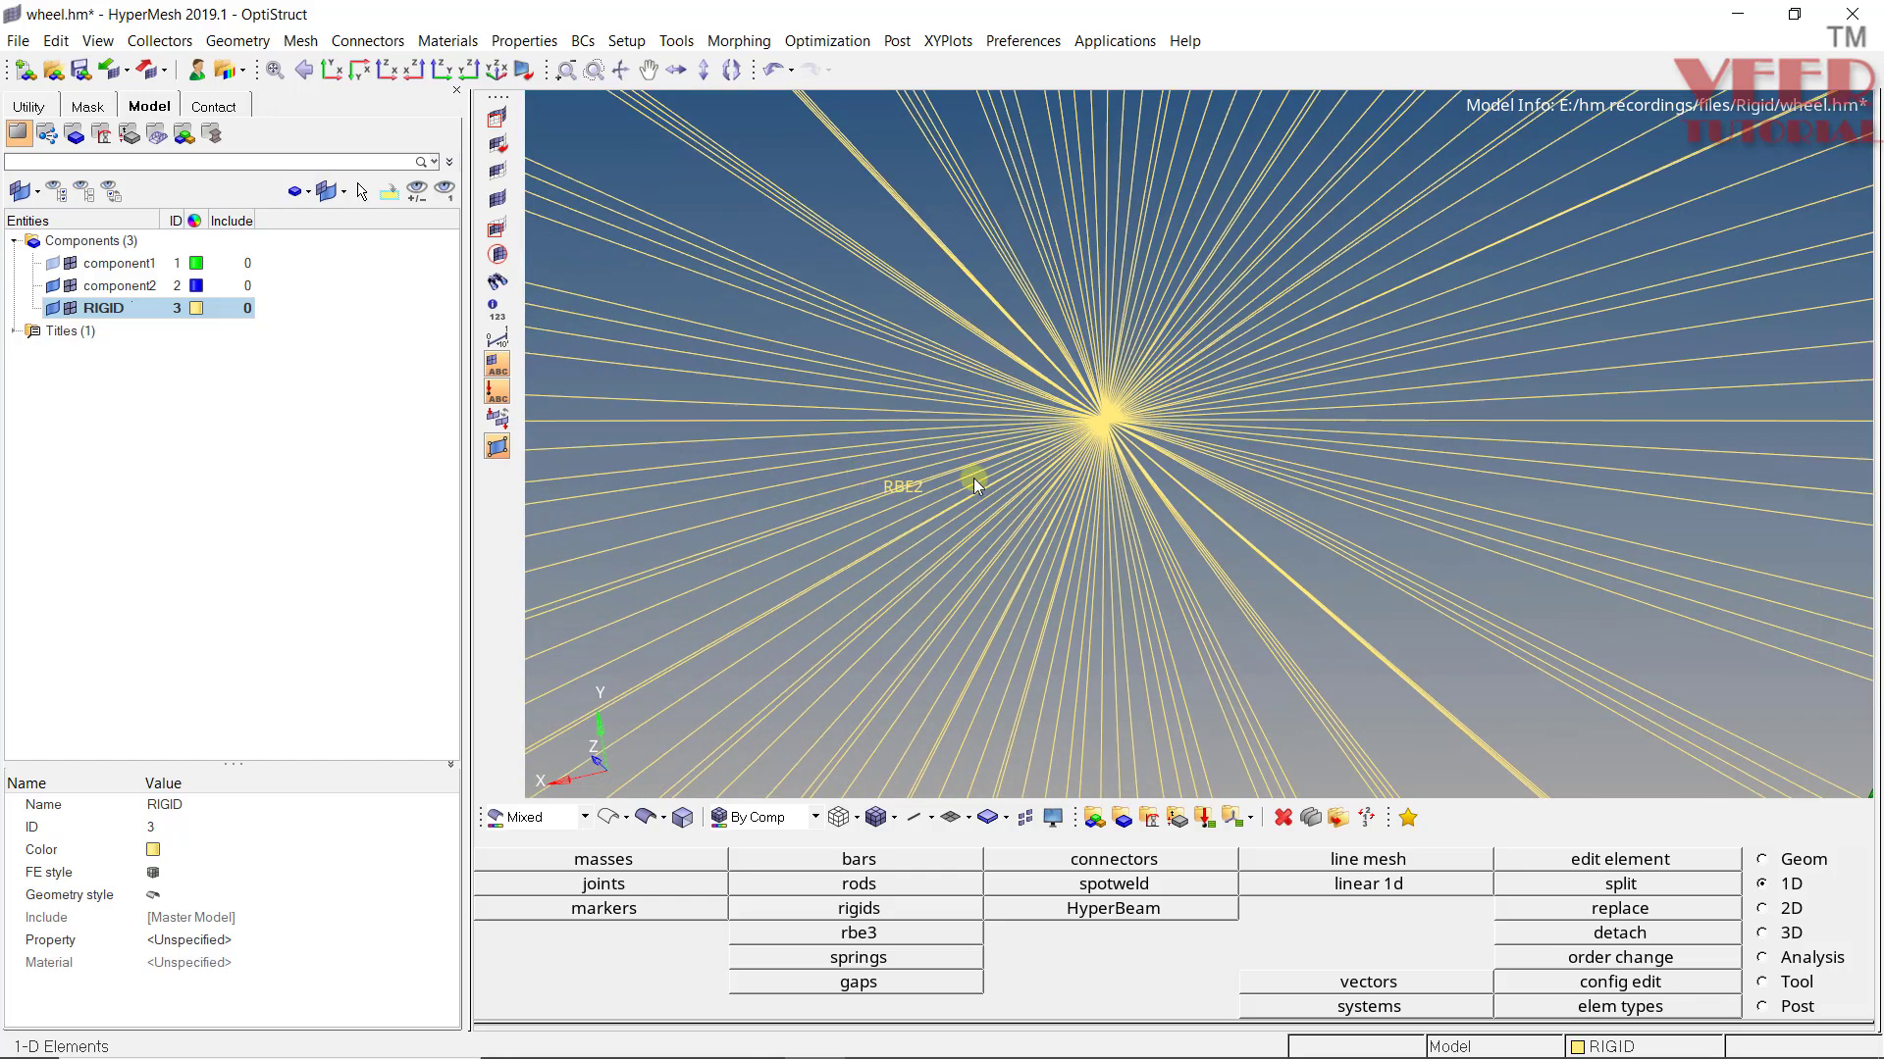
pyautogui.scroll(-6, 980, 414)
pyautogui.moveTo(1168, 470)
pyautogui.keyDown('ctrl'); pyautogui.mouseDown()
pyautogui.moveTo(1220, 442)
pyautogui.moveTo(1128, 438)
pyautogui.mouseUp(); pyautogui.keyUp('ctrl')
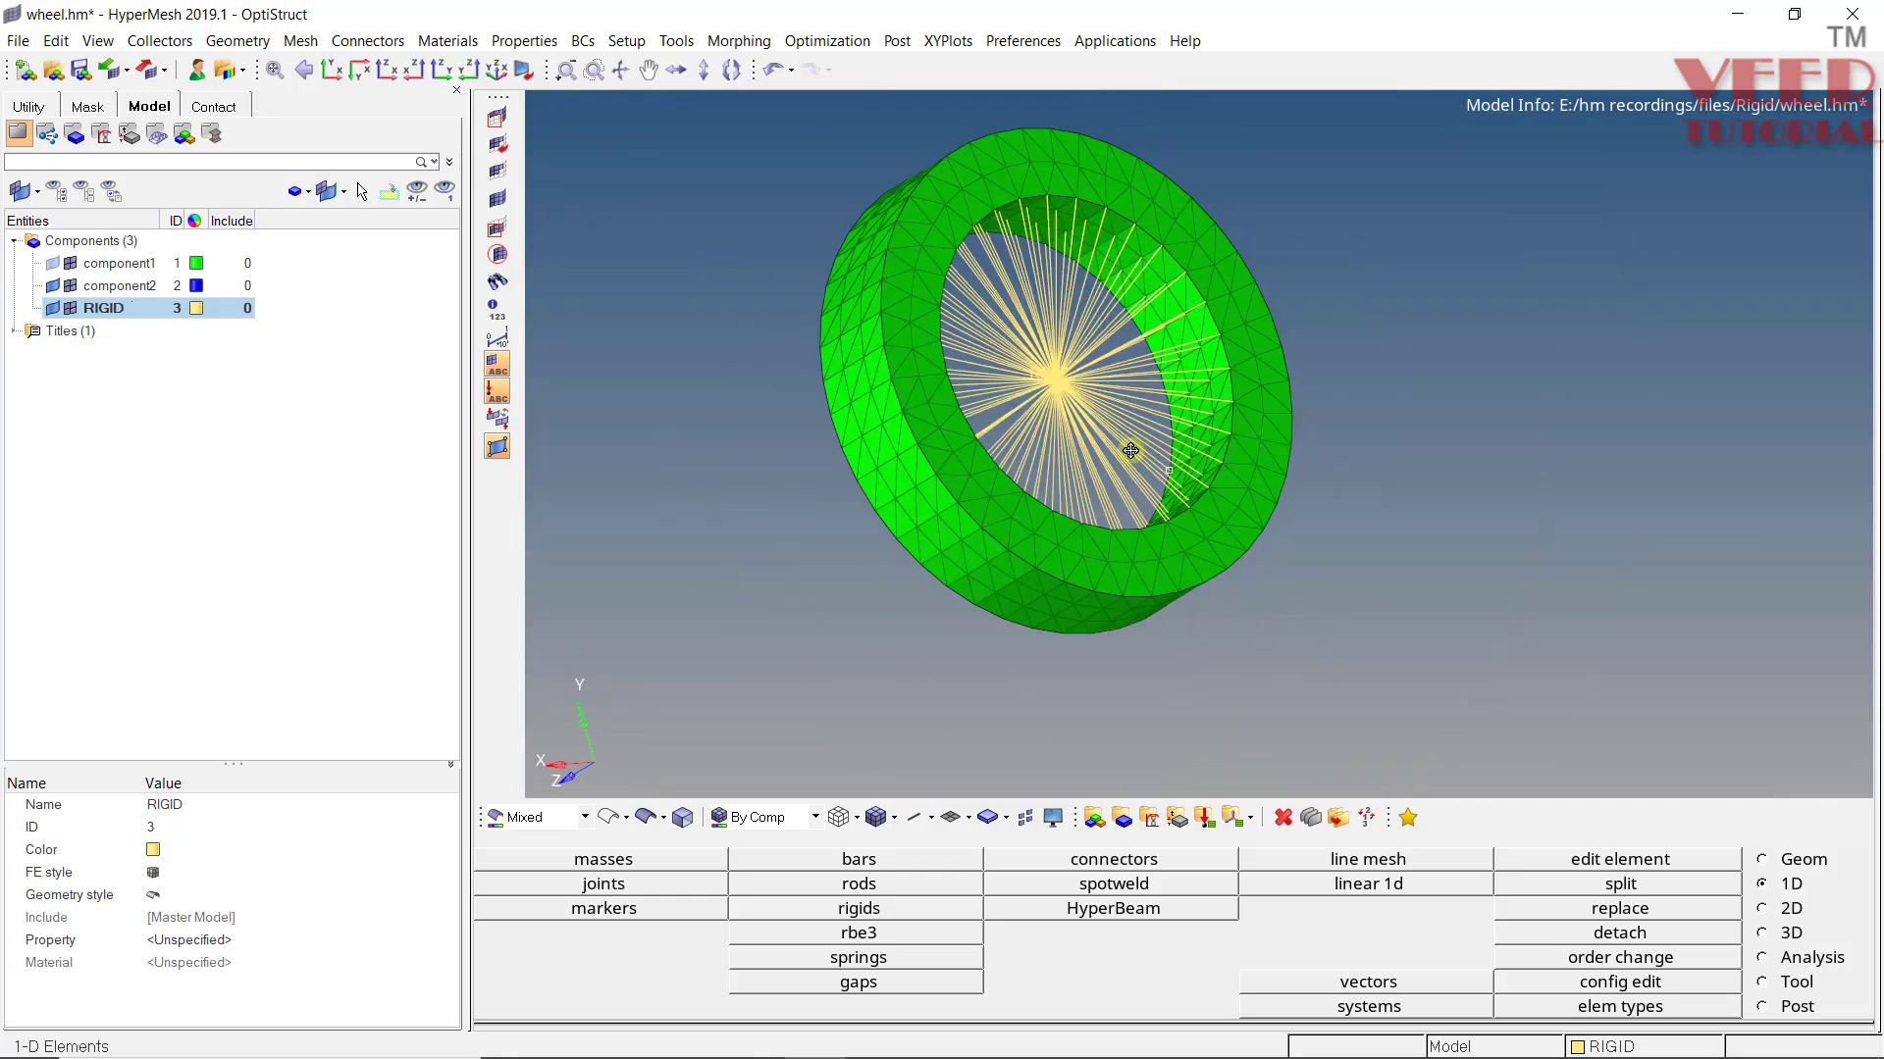
pyautogui.scroll(5, 1089, 393)
pyautogui.scroll(-3, 1096, 372)
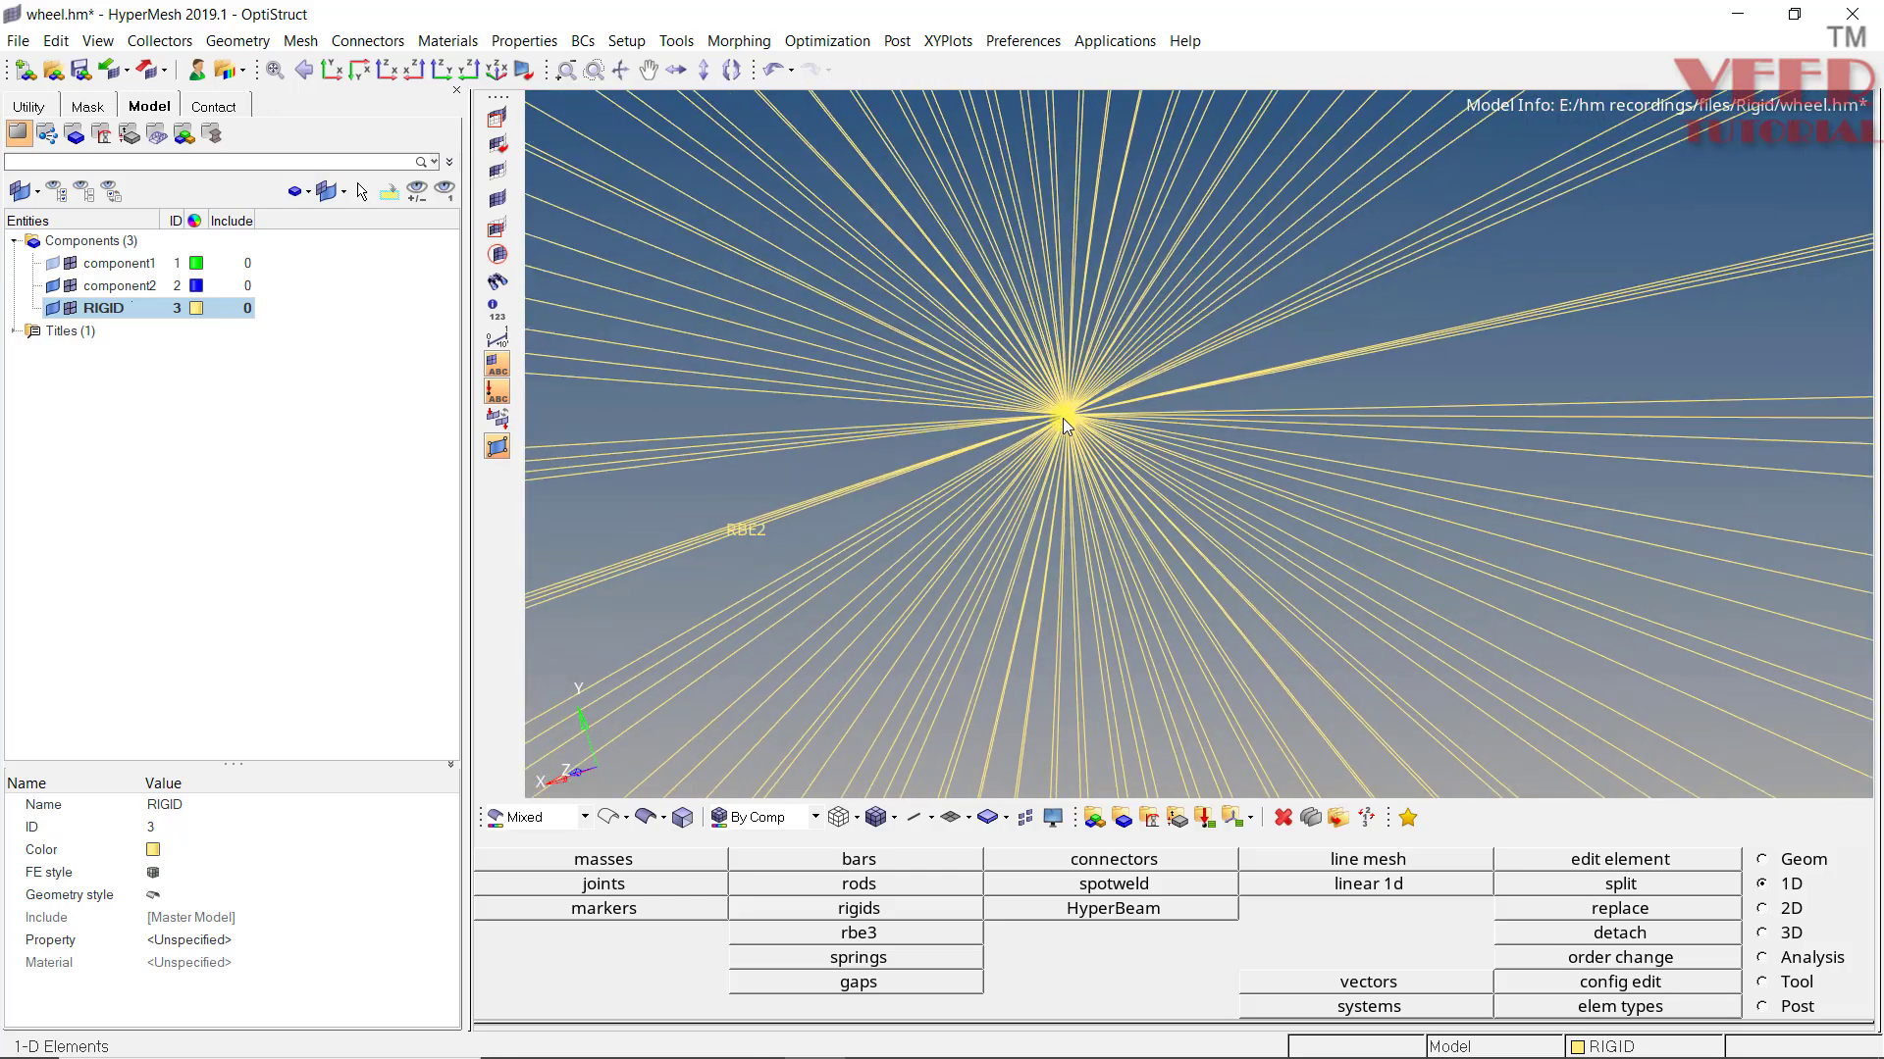
pyautogui.scroll(-2, 1082, 428)
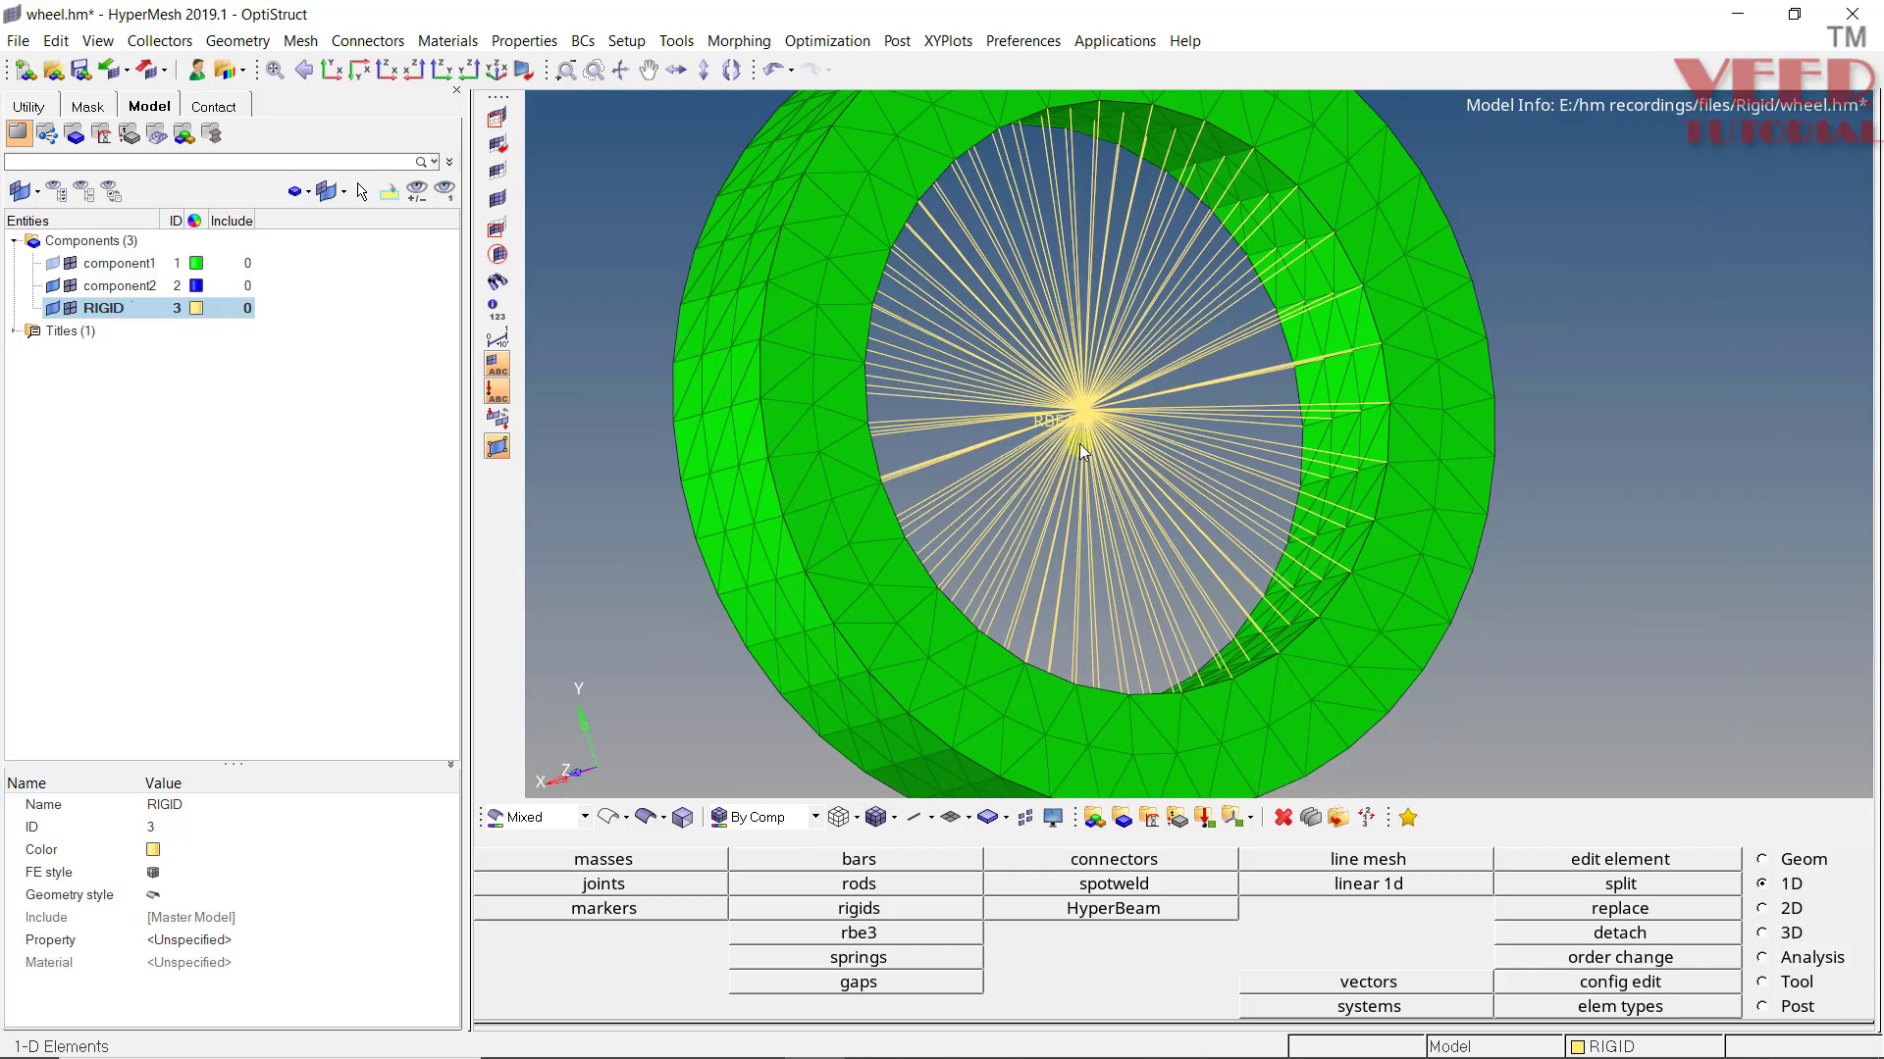
# Add a temporary node on the RBE2 element's central node in the middle of the wheel
pyautogui.hotkey('shift', 'F2')
pyautogui.keyDown('shift'); pyautogui.moveTo(1044, 425); pyautogui.dragTo(986, 507); pyautogui.keyUp('shift')
pyautogui.click(1787, 857)
pyautogui.keyDown('ctrl'); pyautogui.moveTo(1099, 302); pyautogui.dragTo(933, 383); pyautogui.keyUp('ctrl')
pyautogui.keyDown('ctrl'); pyautogui.scroll(3, 1053, 424); pyautogui.keyUp('ctrl')
pyautogui.scroll(-5, 1056, 425)
pyautogui.scroll(5, 922, 437)
pyautogui.keyDown('ctrl'); pyautogui.scroll(2, 909, 440); pyautogui.keyUp('ctrl')
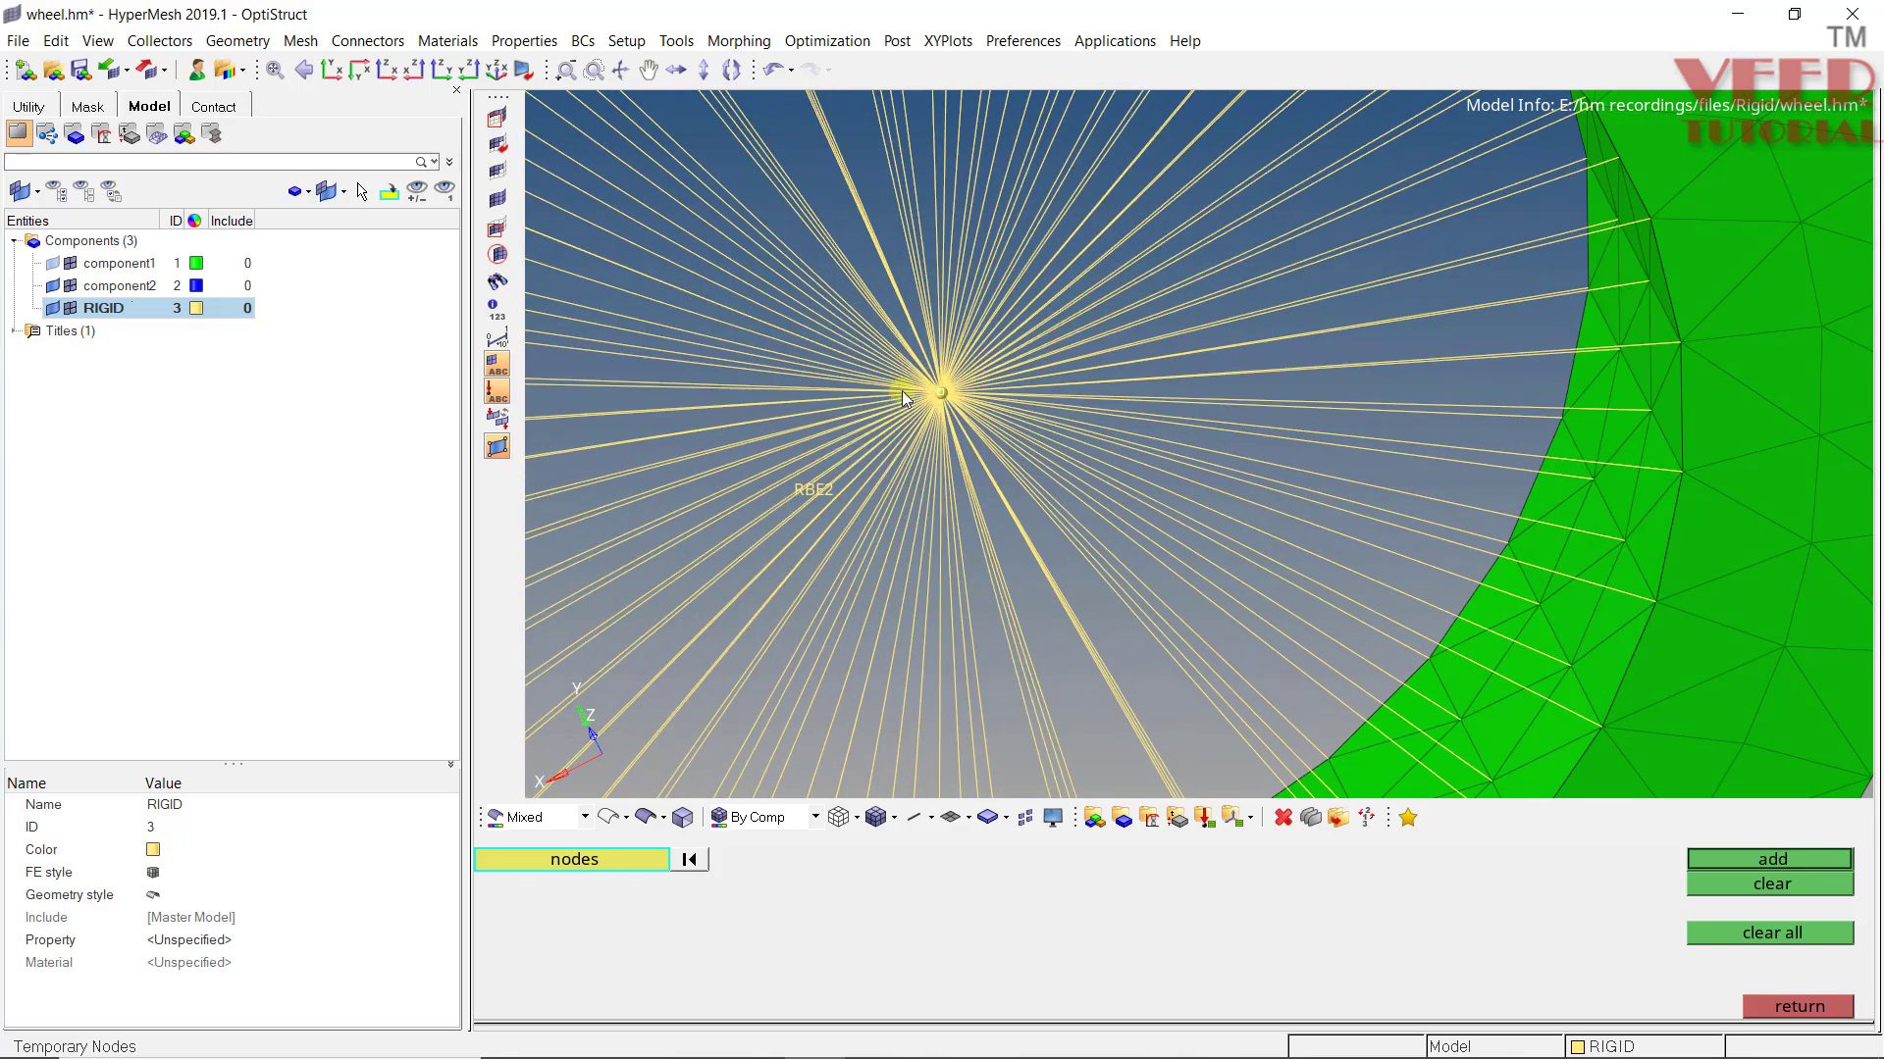
pyautogui.scroll(-6, 930, 381)
pyautogui.keyDown('ctrl'); pyautogui.moveTo(1123, 357); pyautogui.dragTo(1065, 274); pyautogui.keyUp('ctrl')
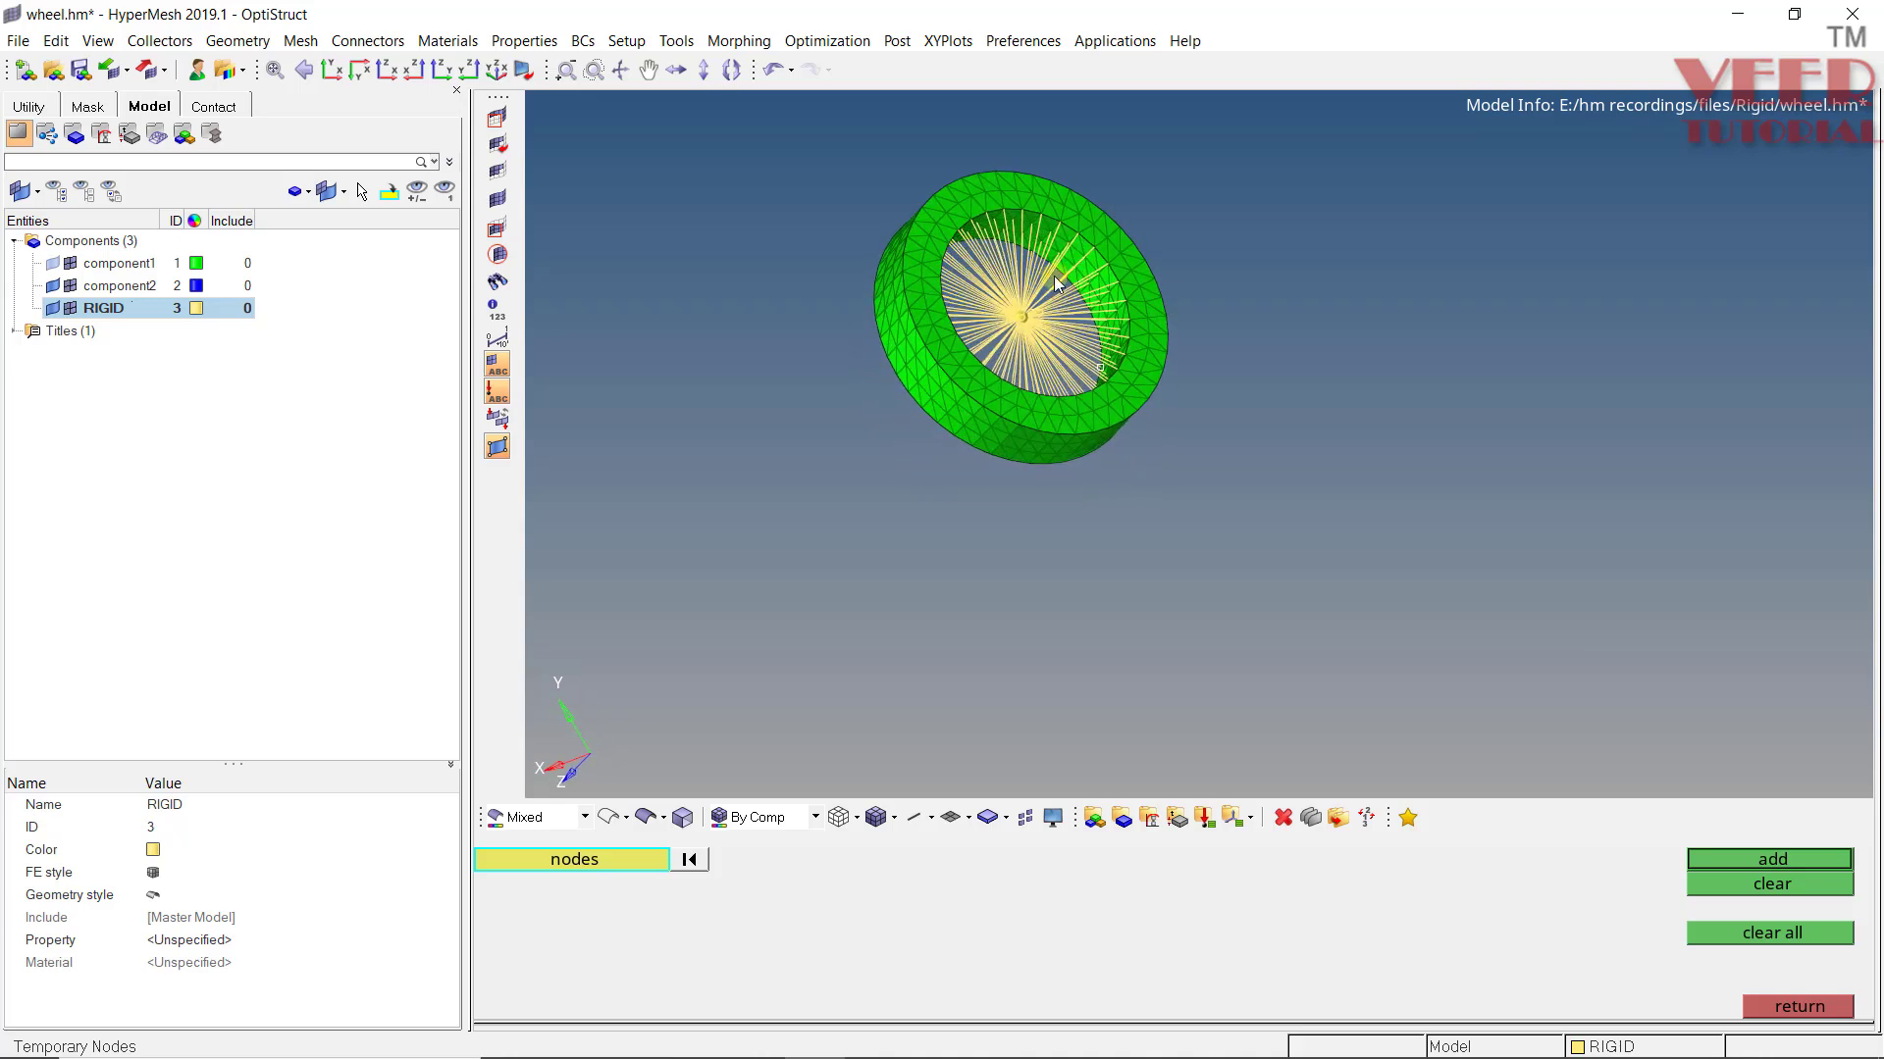
pyautogui.scroll(5, 1088, 285)
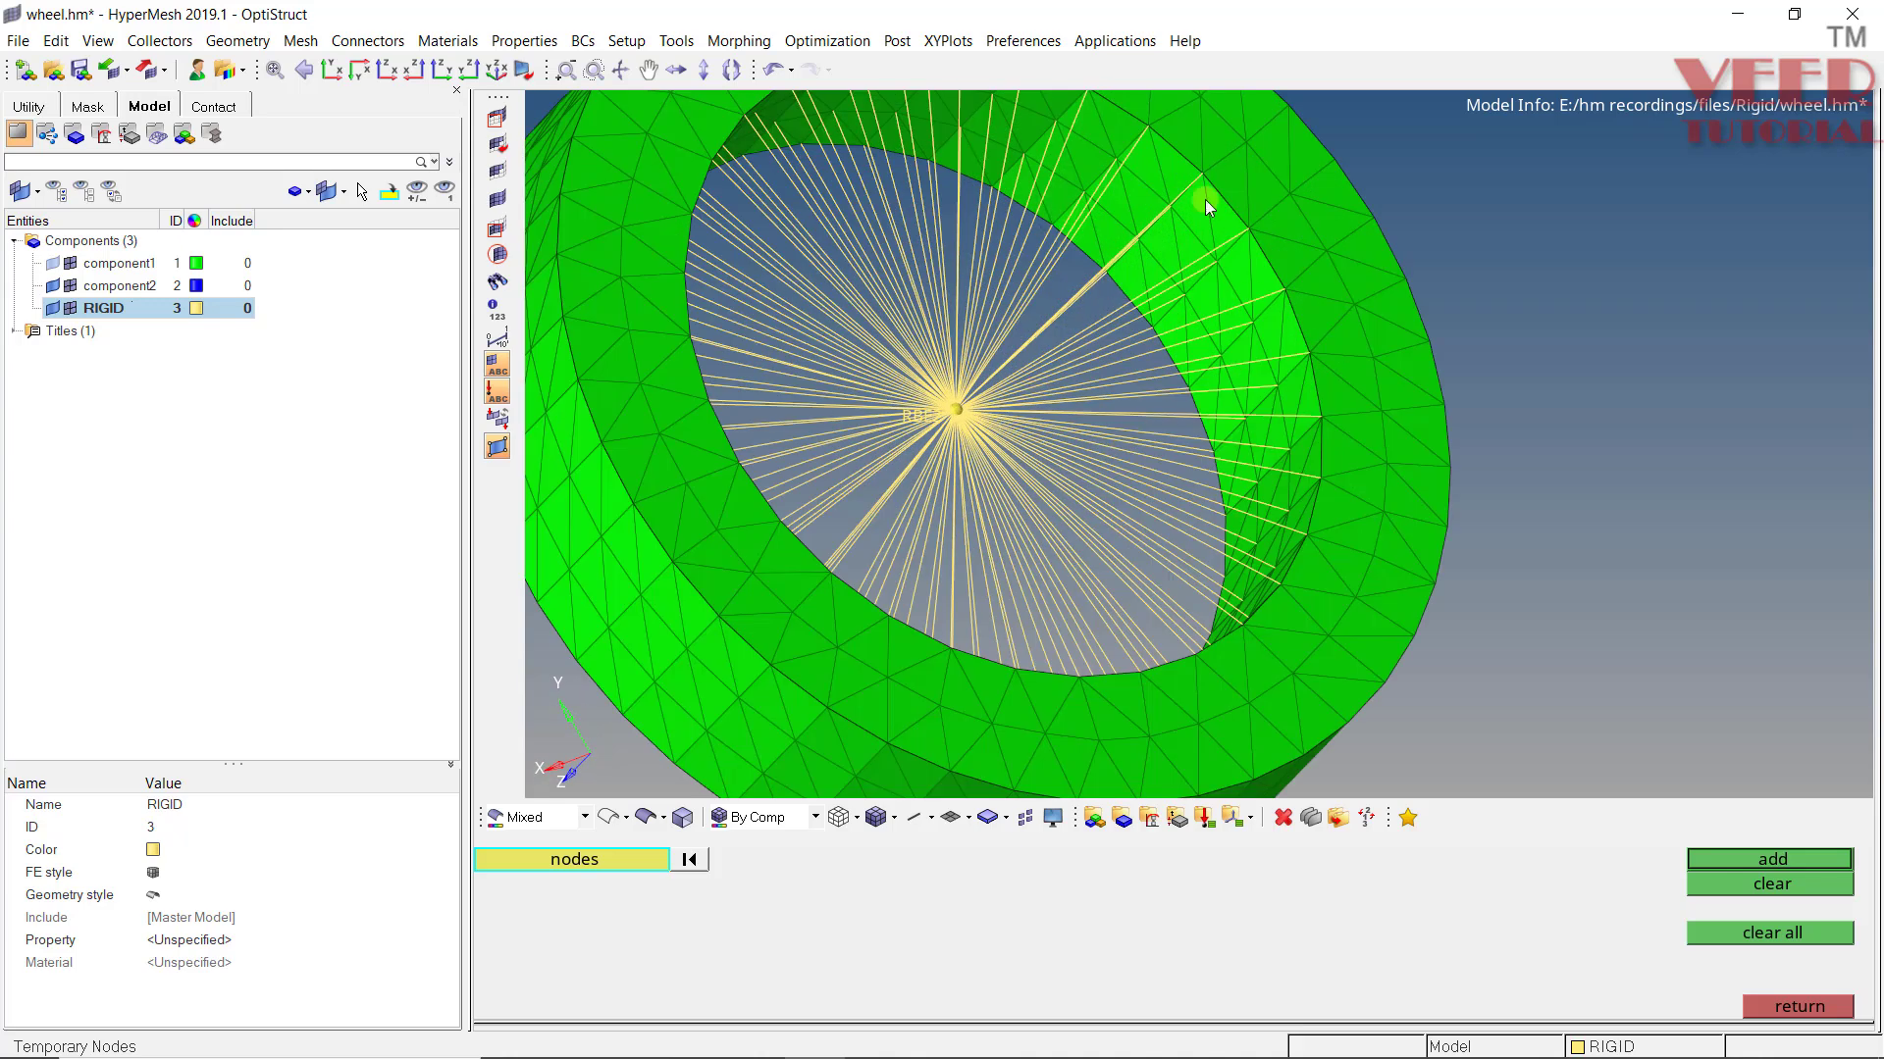
pyautogui.keyDown('ctrl'); pyautogui.moveTo(1167, 190); pyautogui.dragTo(1173, 385); pyautogui.keyUp('ctrl')
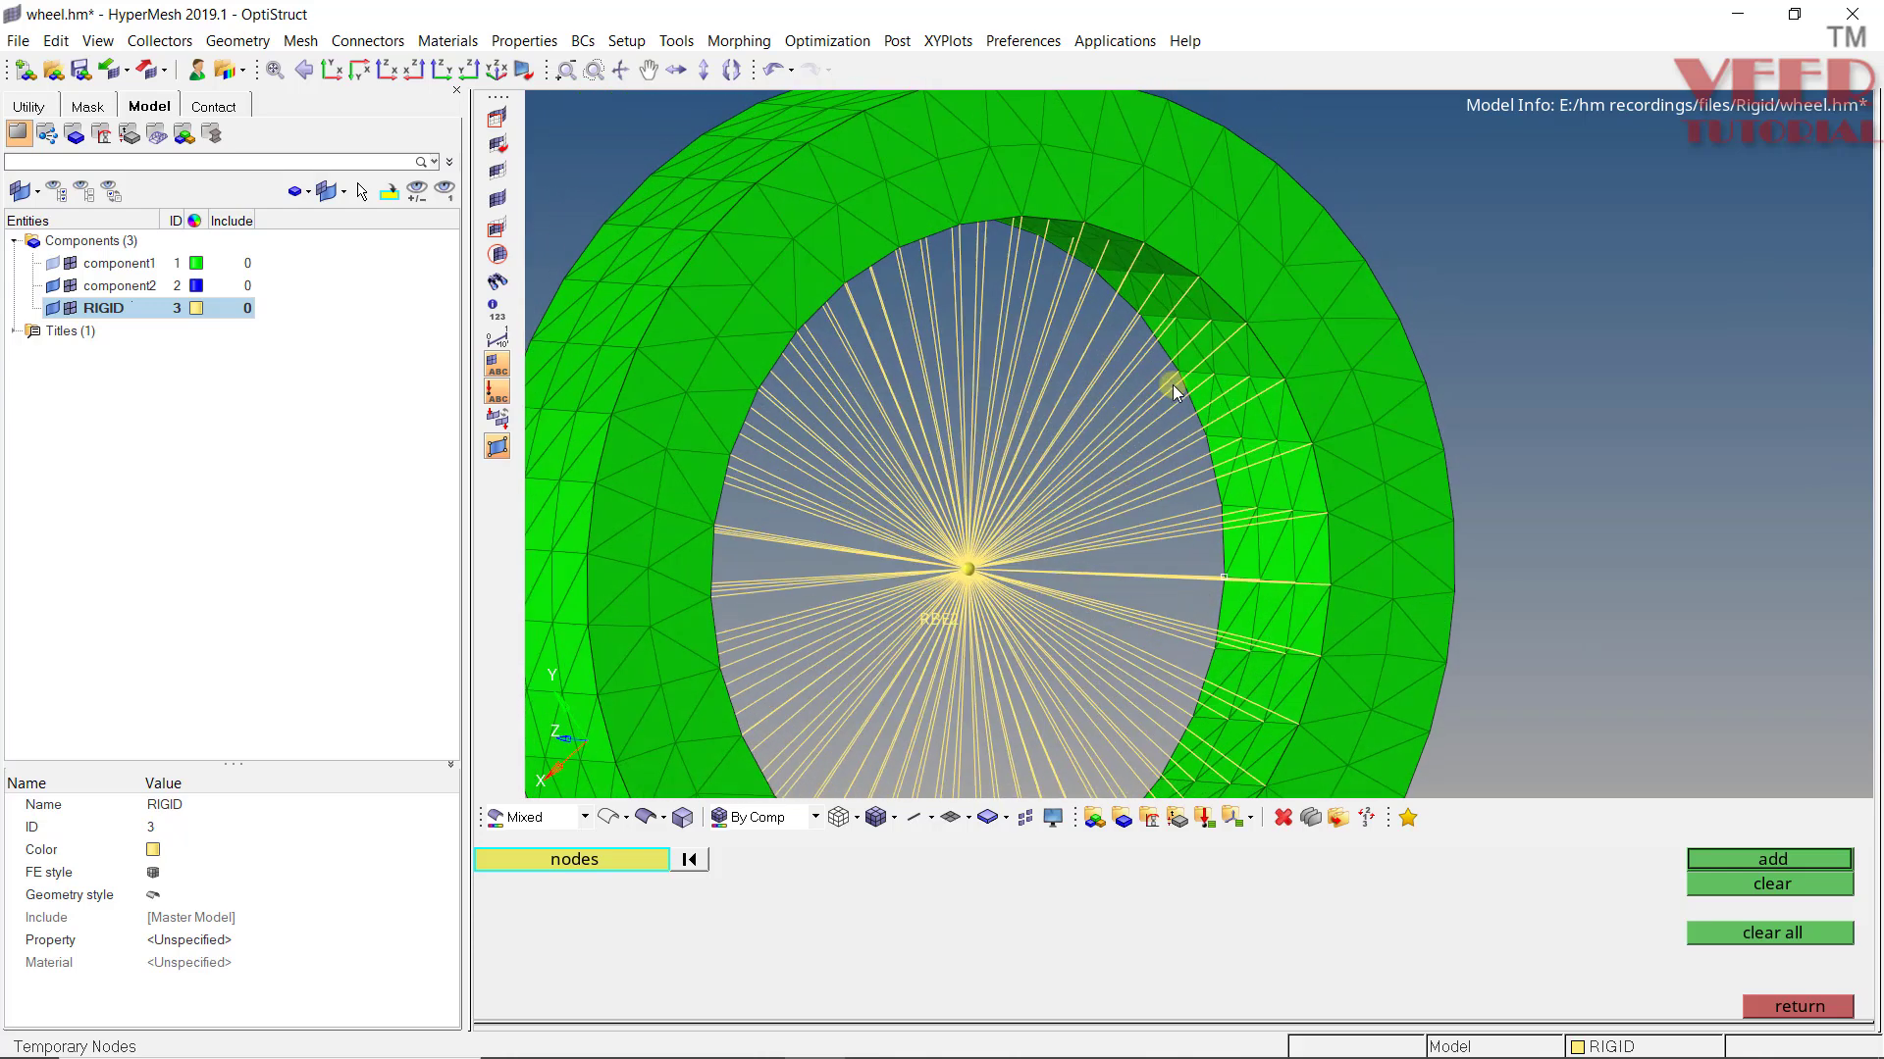
pyautogui.click(1798, 1008)
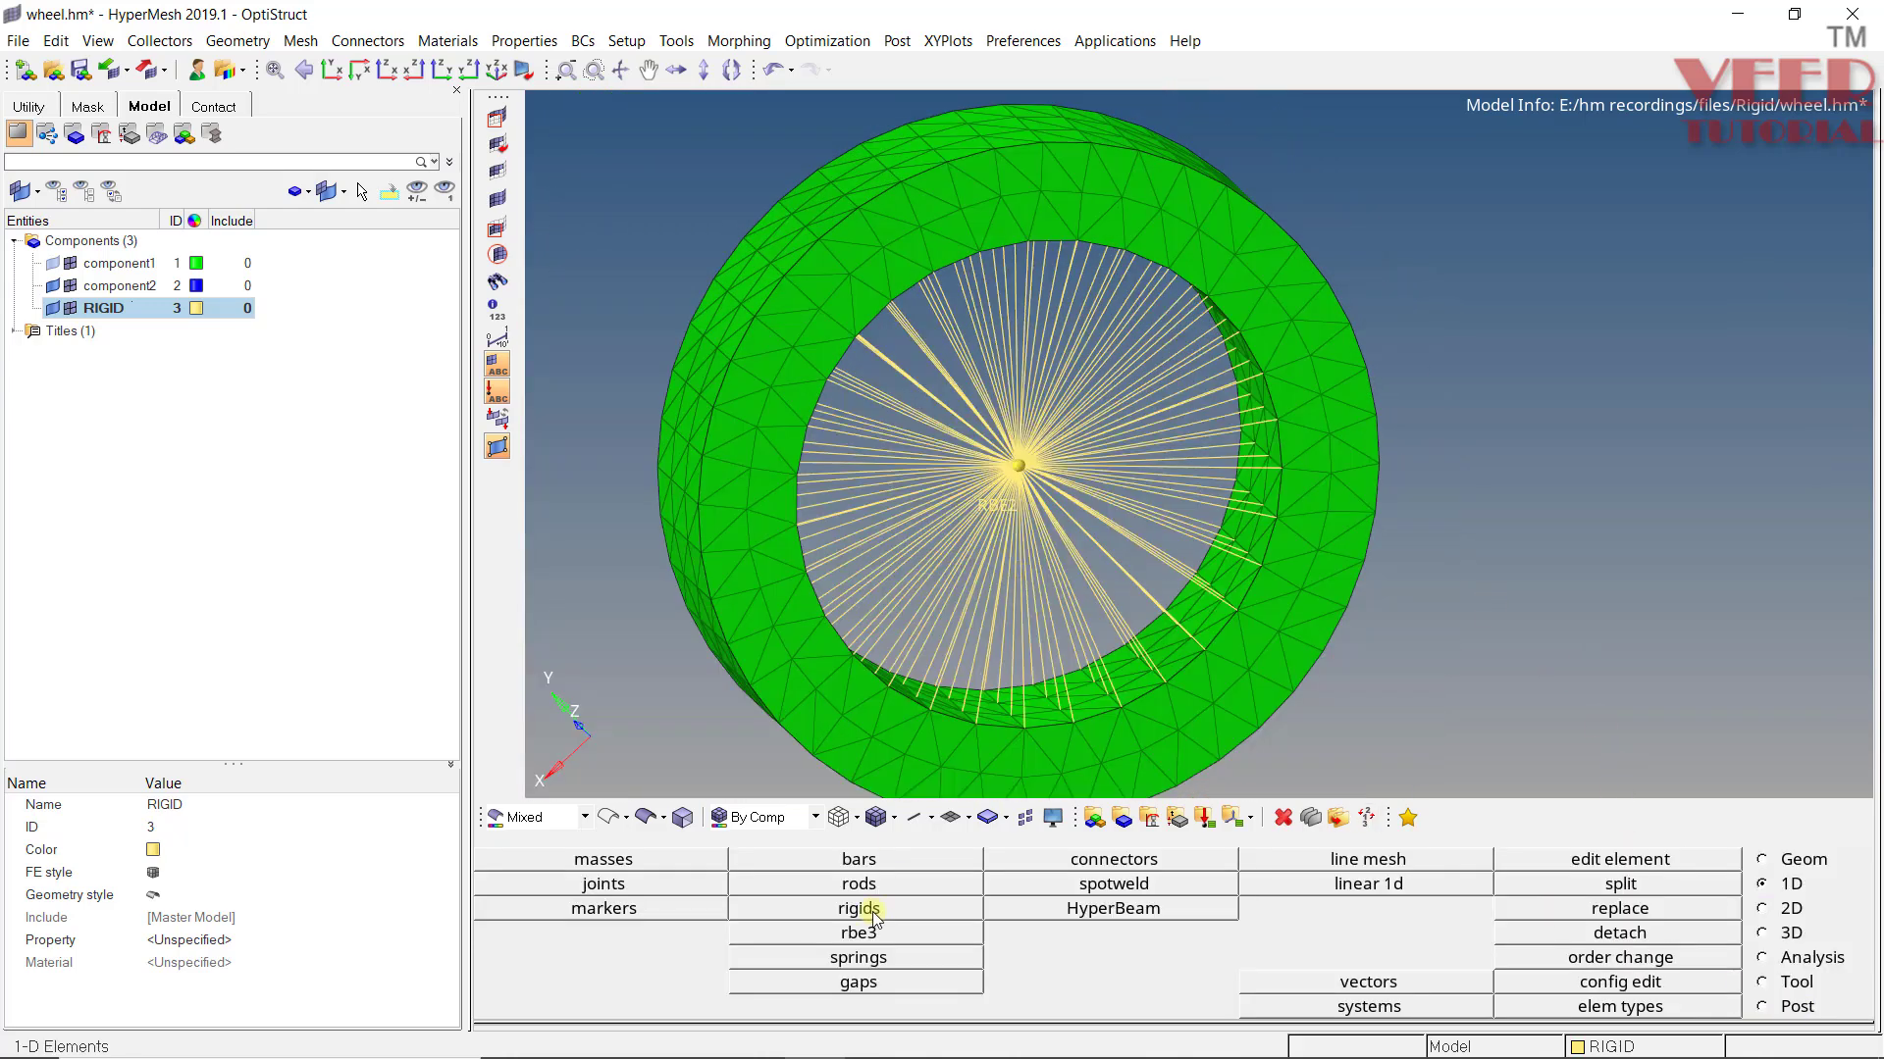
# Delete the RBE2 element inside the wheel, using elems as the entity type to delete
pyautogui.click(1282, 817)
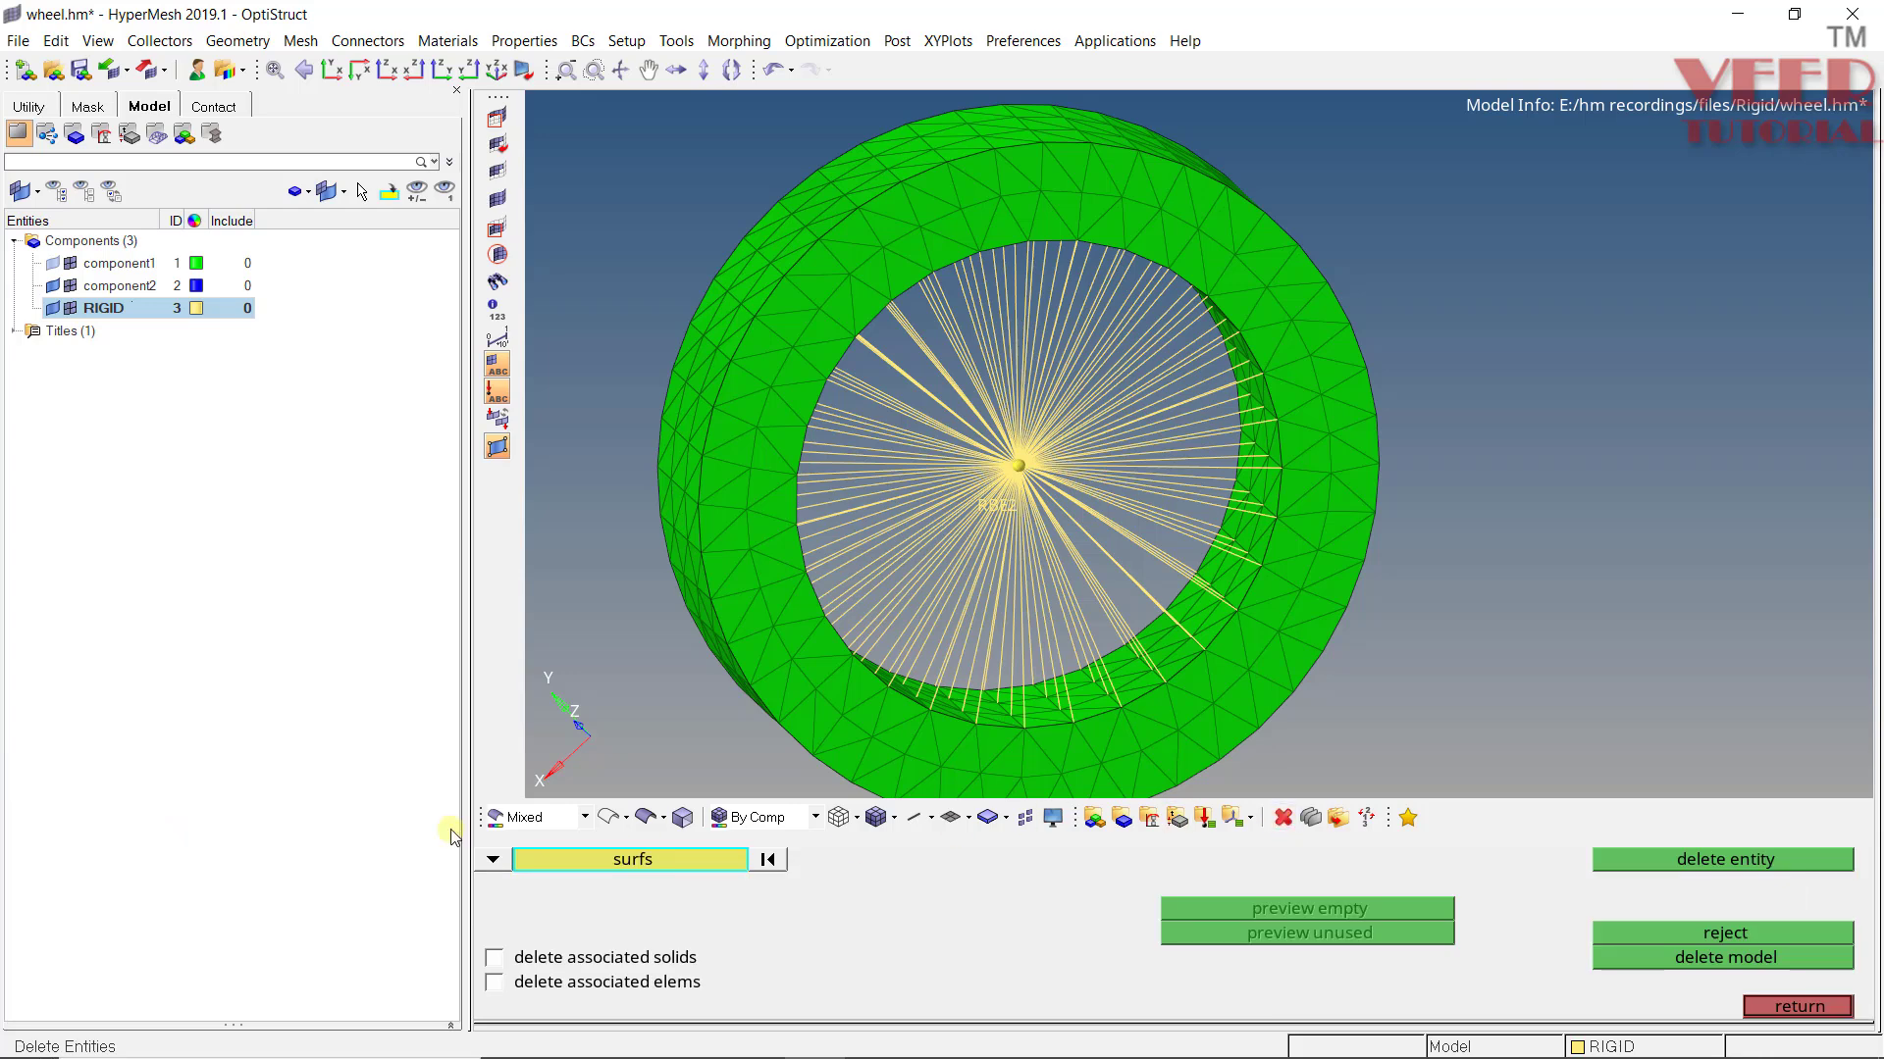
pyautogui.click(493, 861)
pyautogui.click(632, 882)
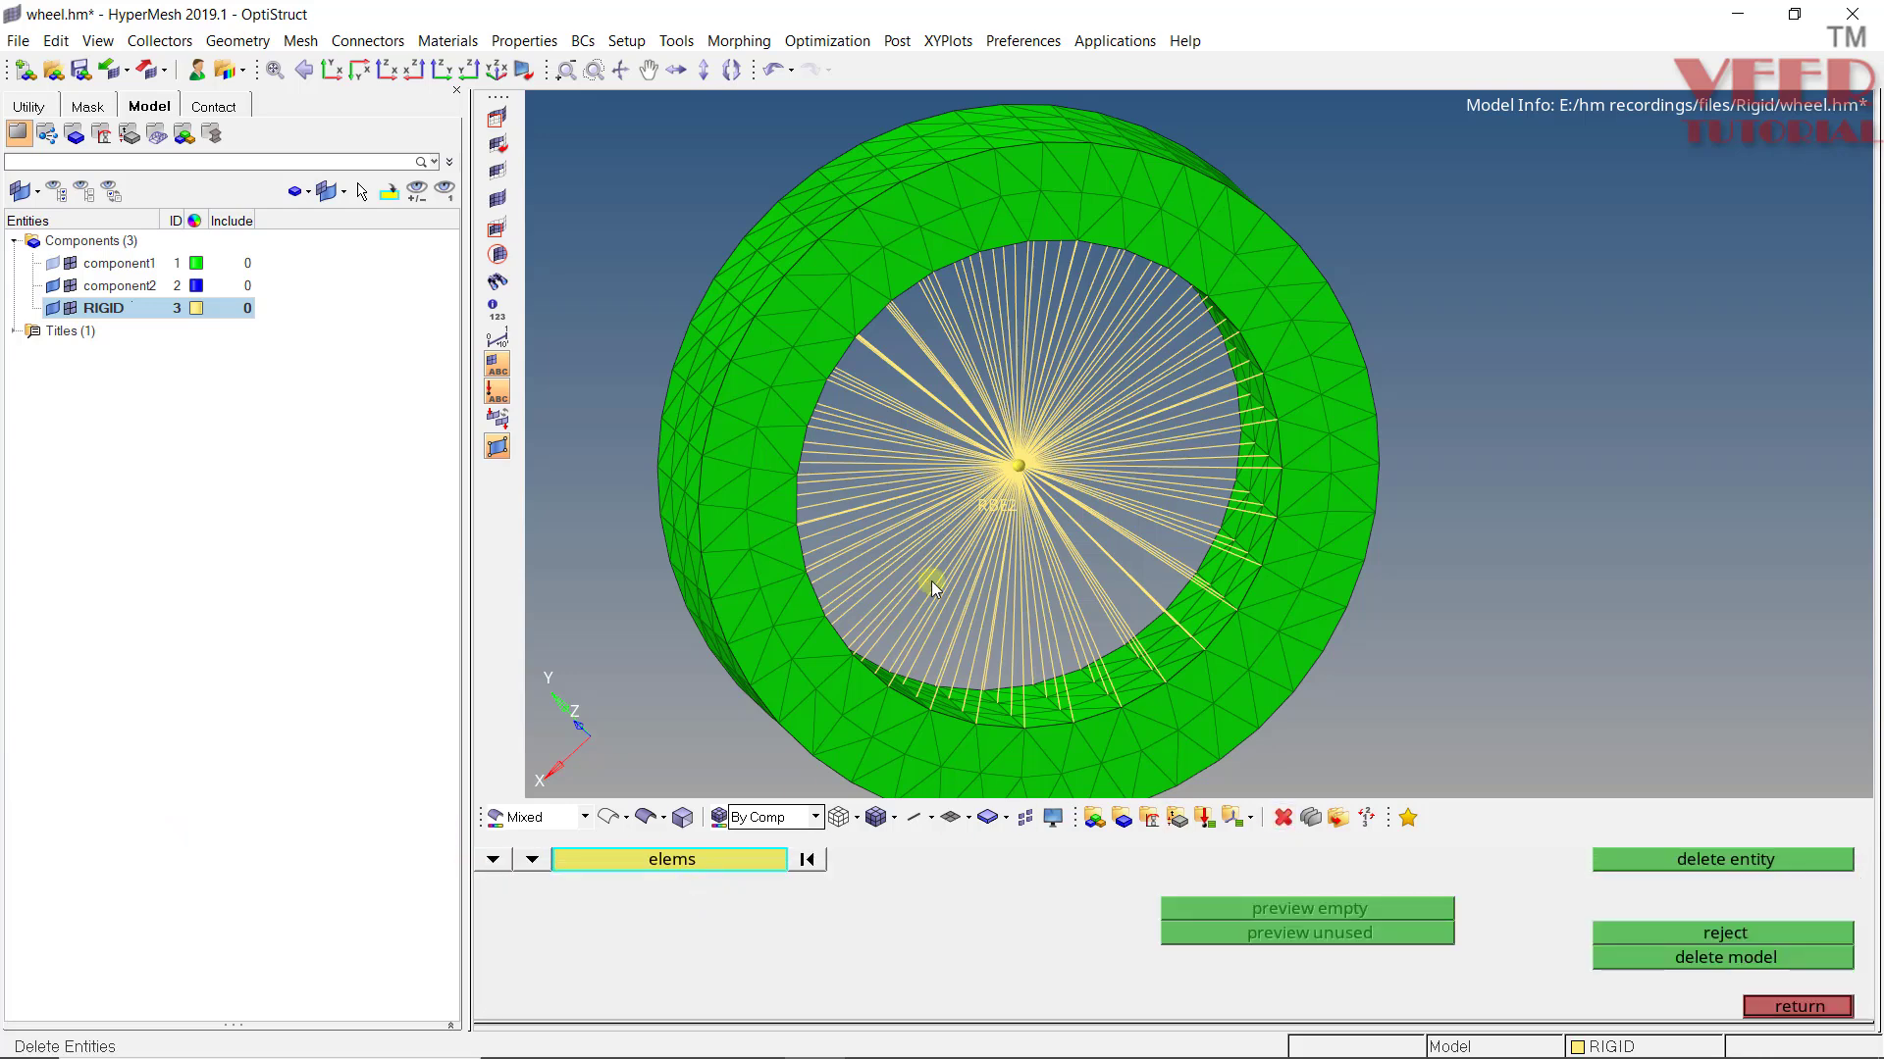
pyautogui.scroll(3, 961, 534)
pyautogui.click(1078, 429)
pyautogui.scroll(-2, 1077, 429)
pyautogui.scroll(-3, 974, 465)
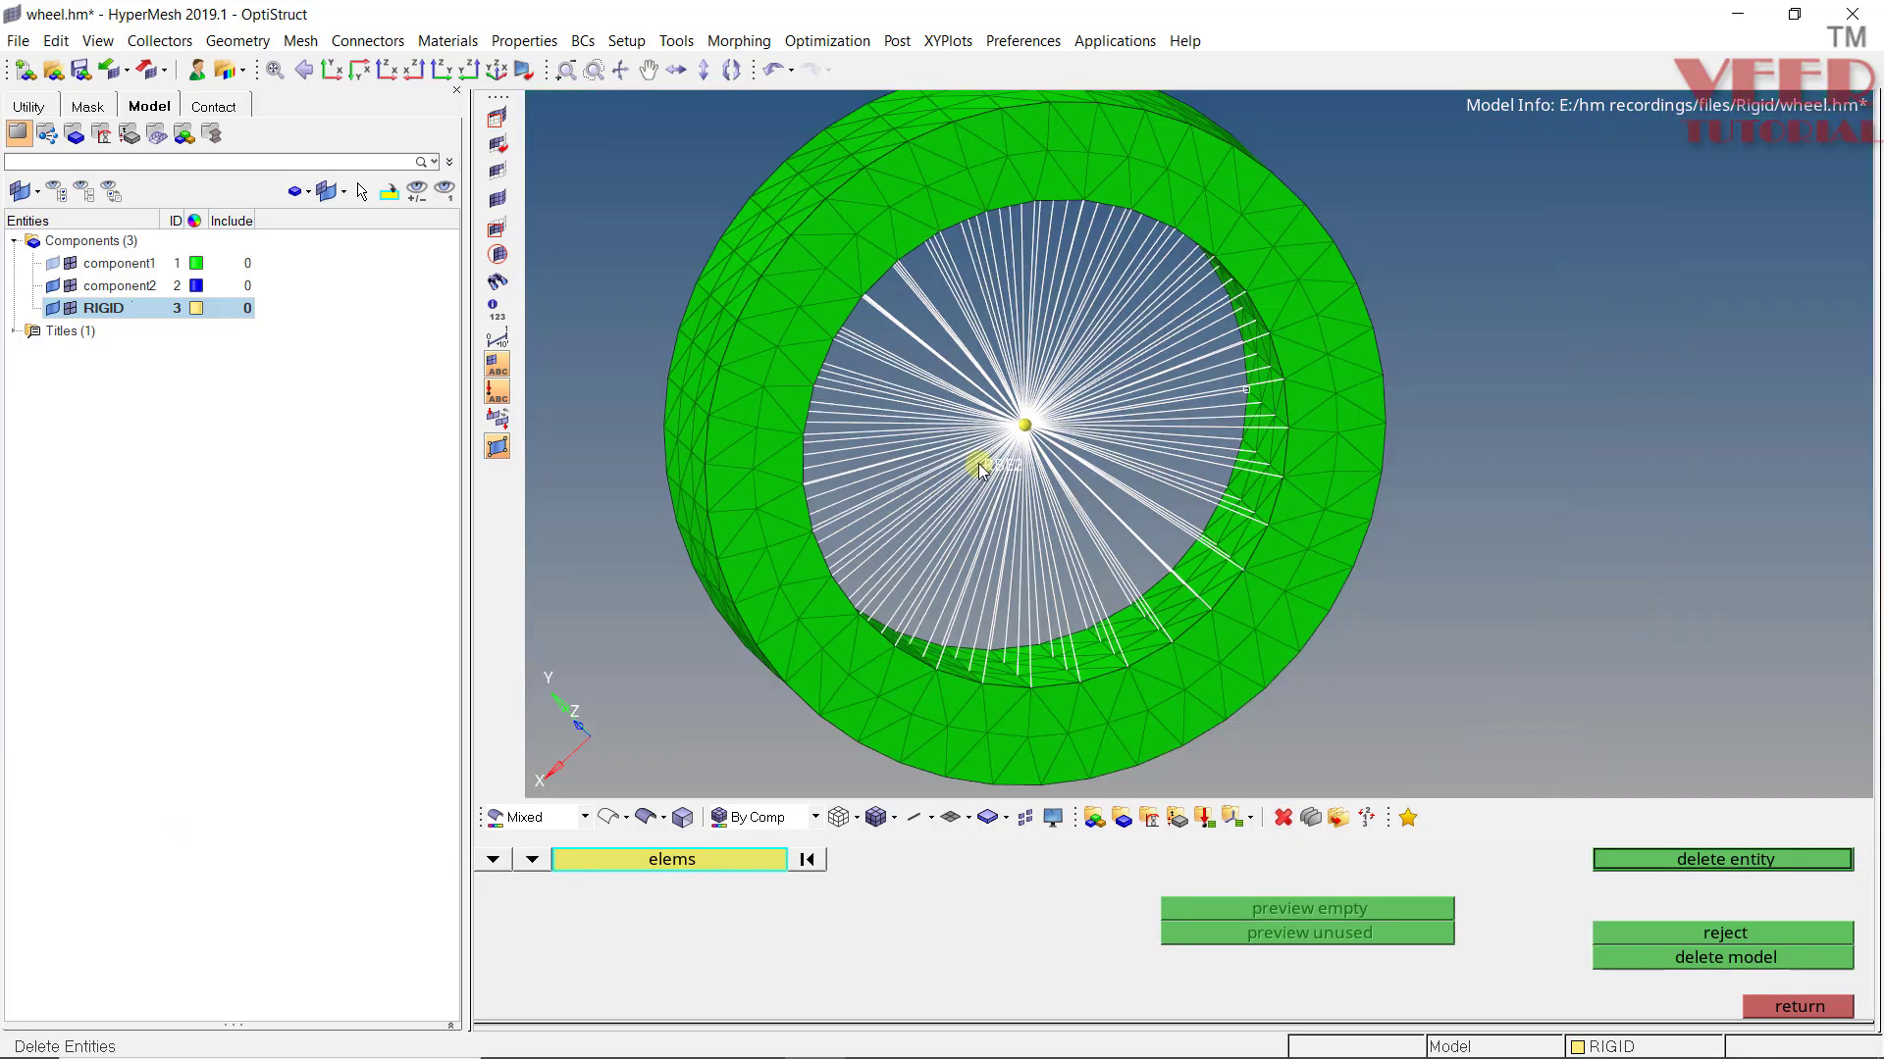
pyautogui.click(1719, 859)
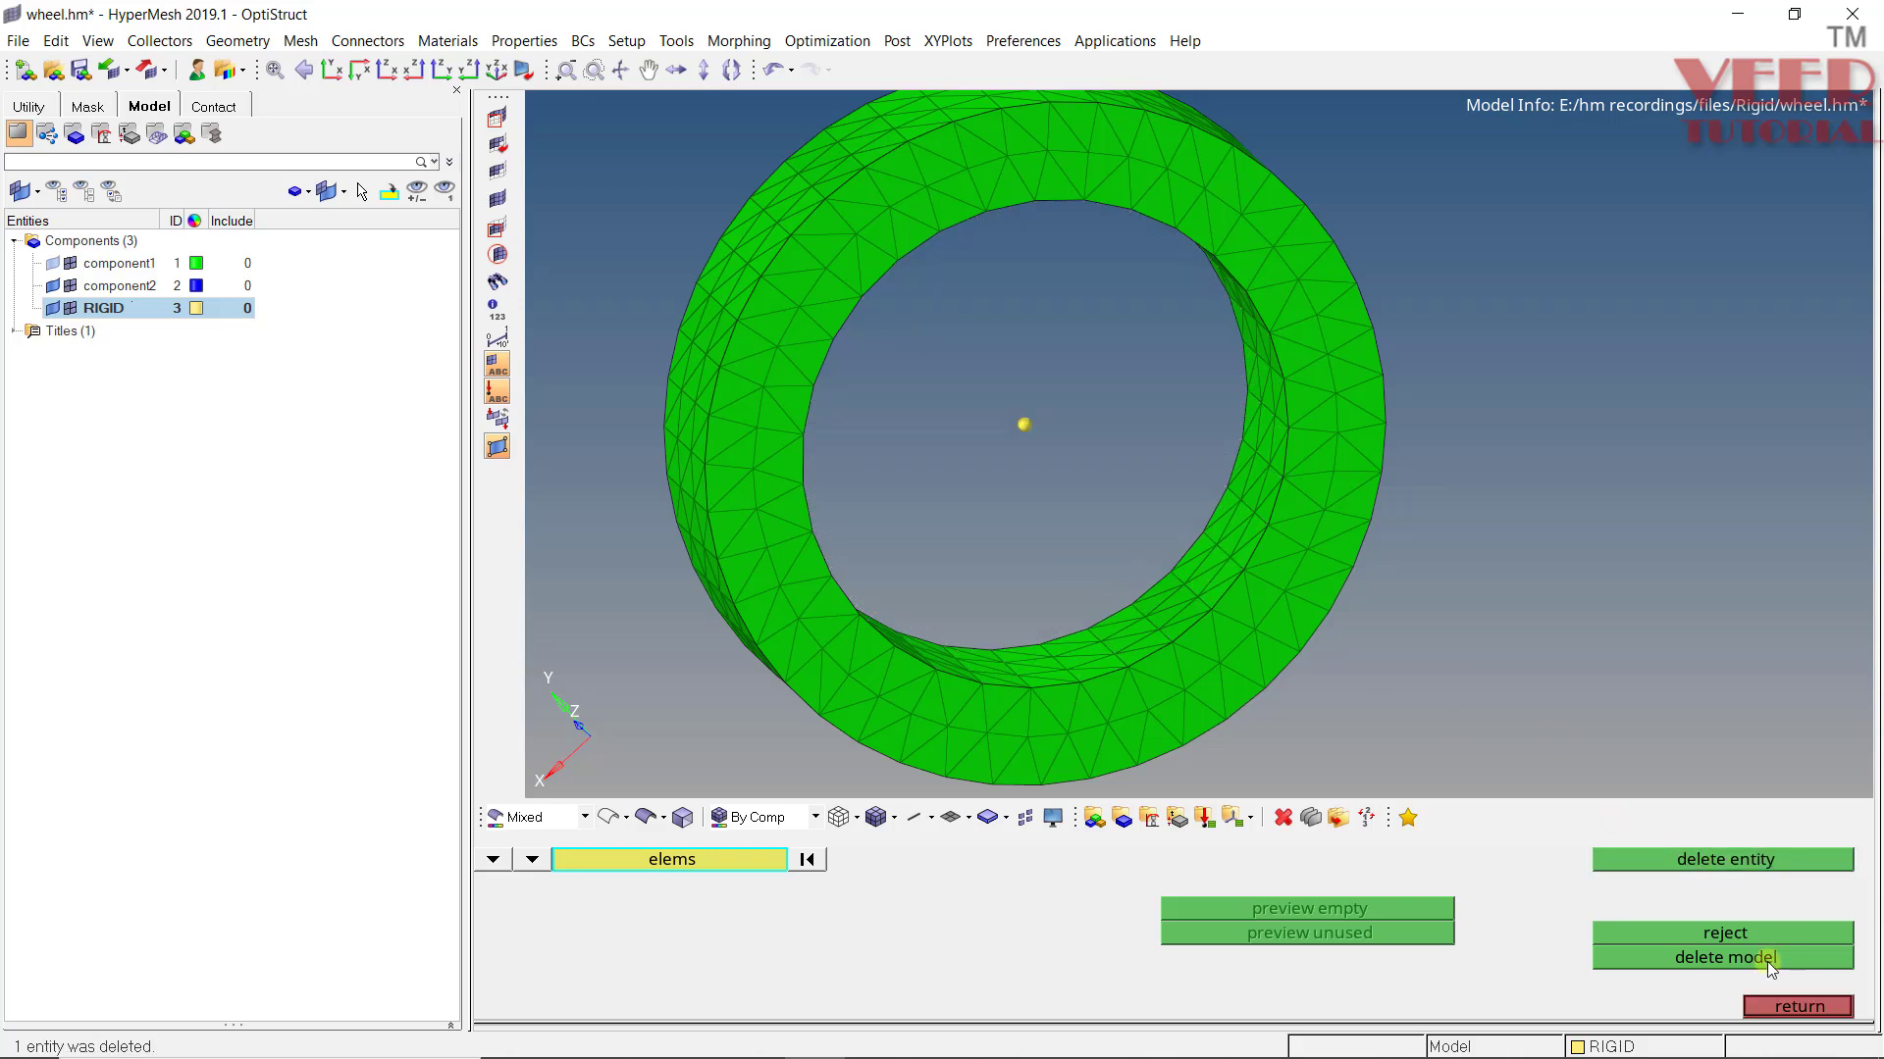
pyautogui.click(1795, 1007)
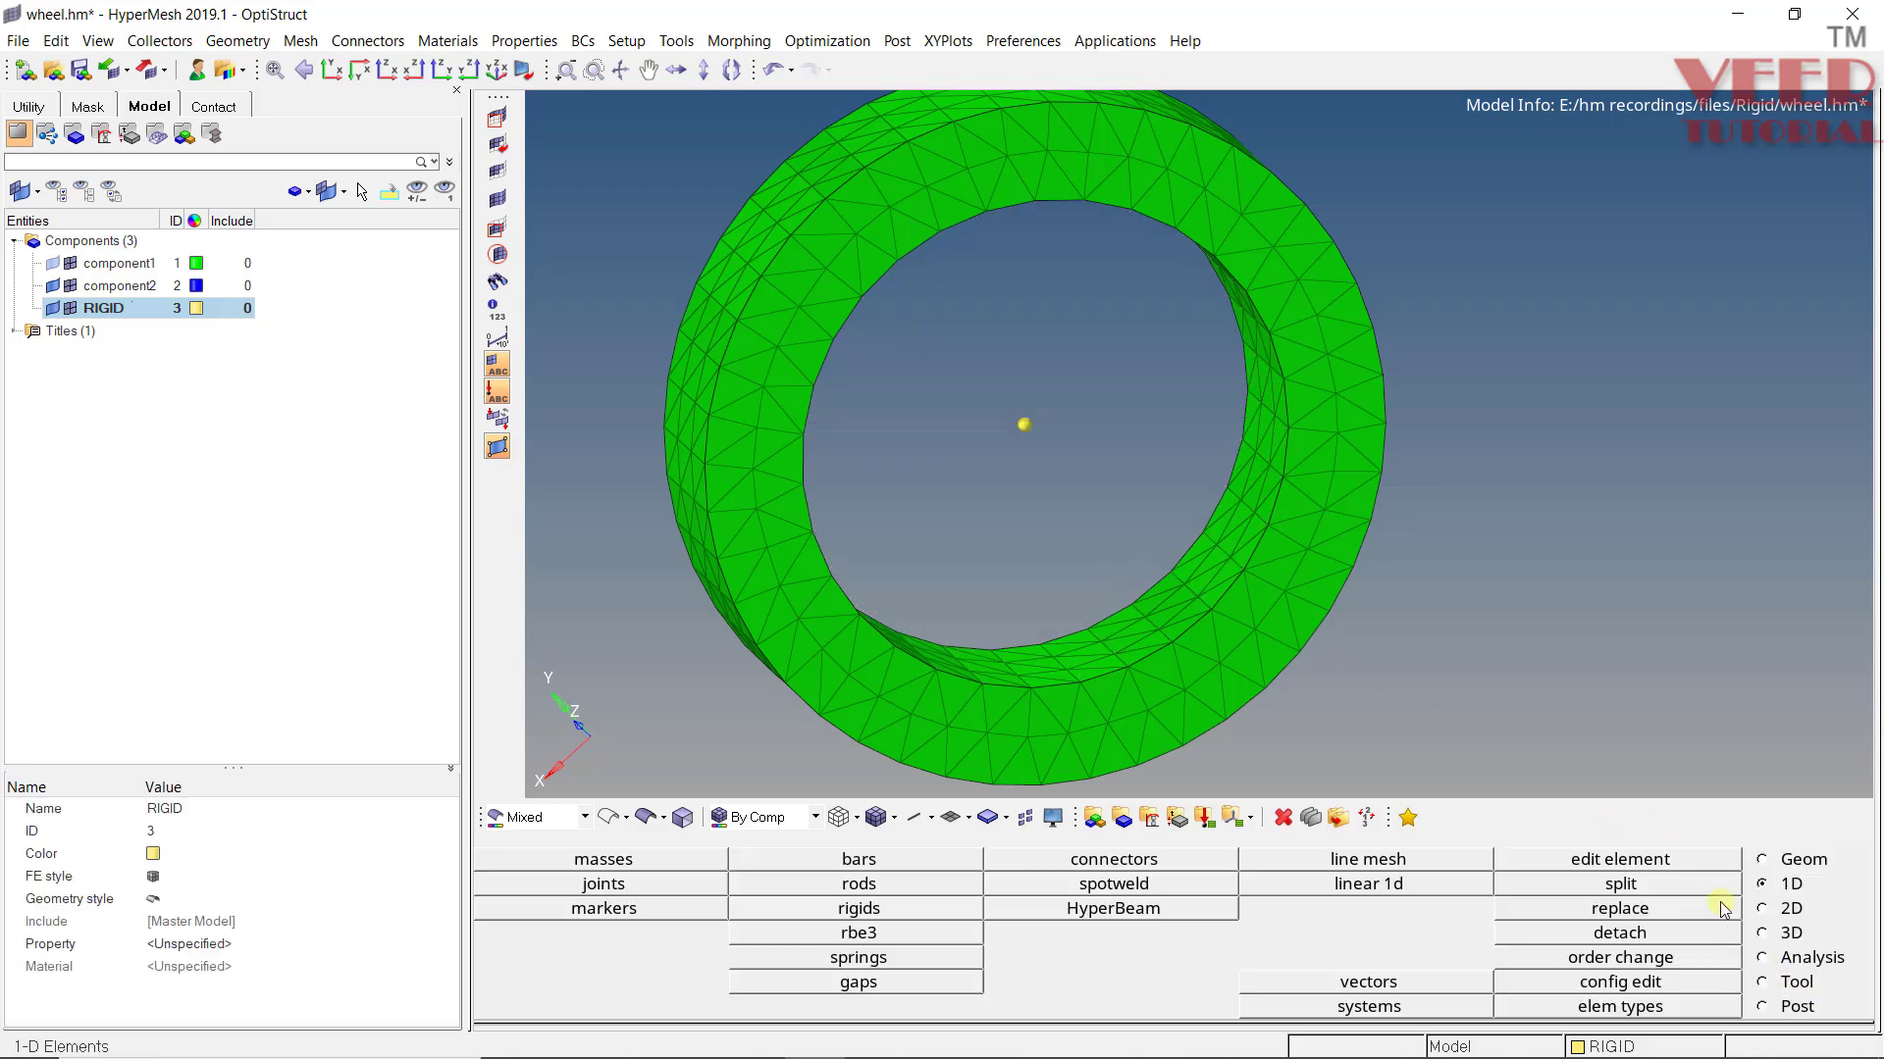
# For a new rigid, set the independent option to select node and pick the temporary node at the wheel's centre
pyautogui.click(863, 910)
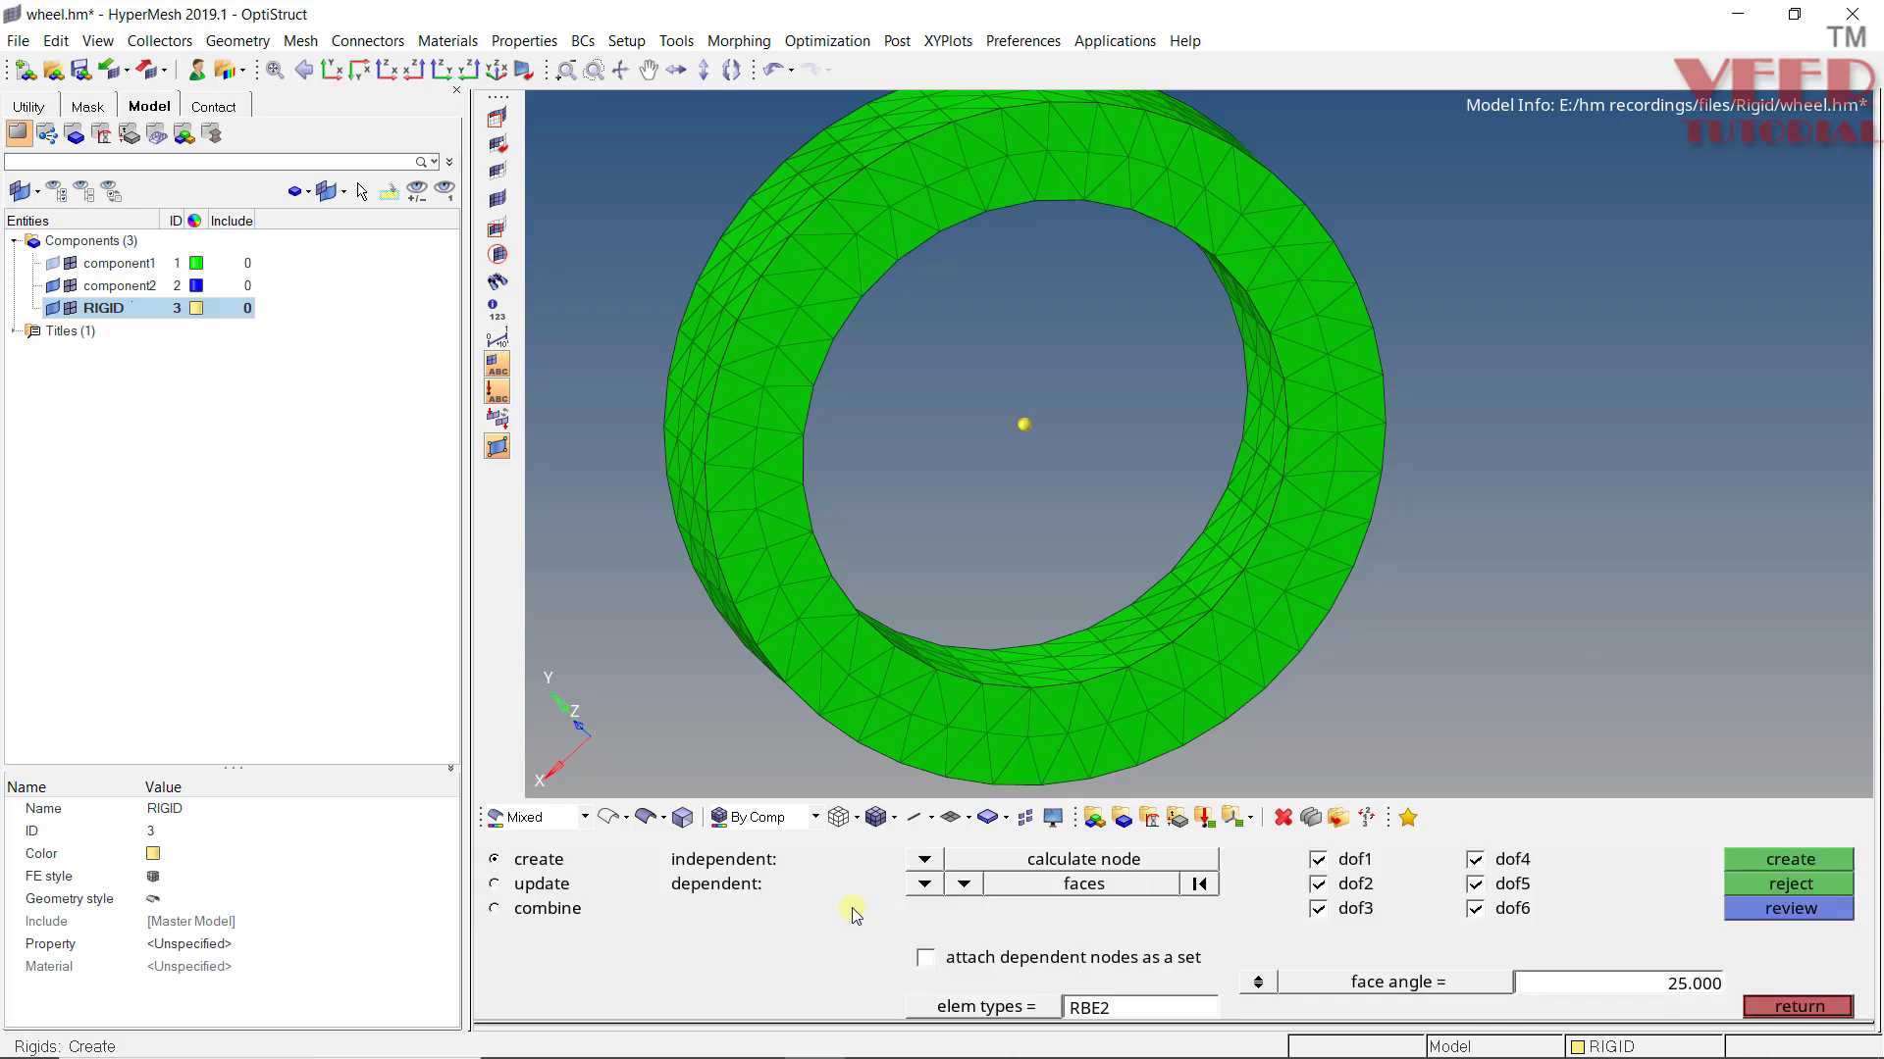
pyautogui.click(923, 861)
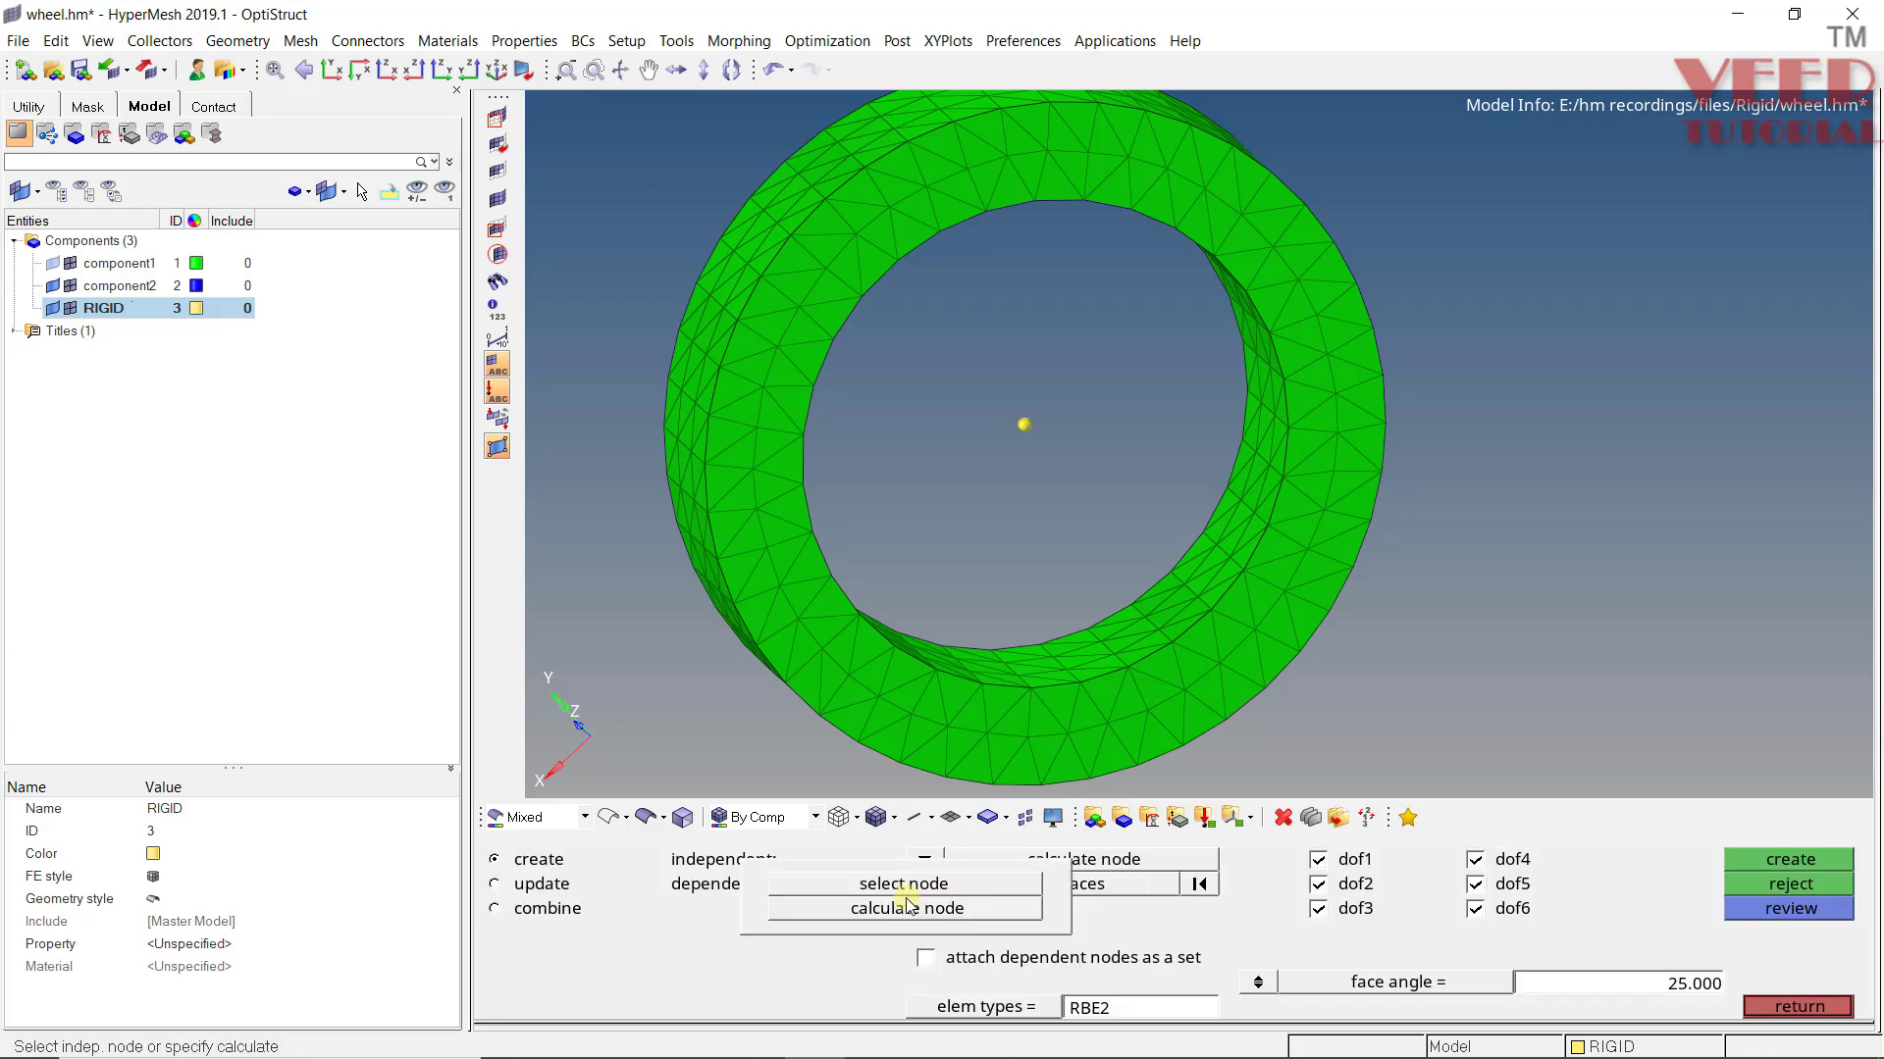
pyautogui.click(892, 885)
pyautogui.keyDown('ctrl'); pyautogui.moveTo(1117, 378); pyautogui.dragTo(1180, 469); pyautogui.keyUp('ctrl')
pyautogui.scroll(5, 1040, 456)
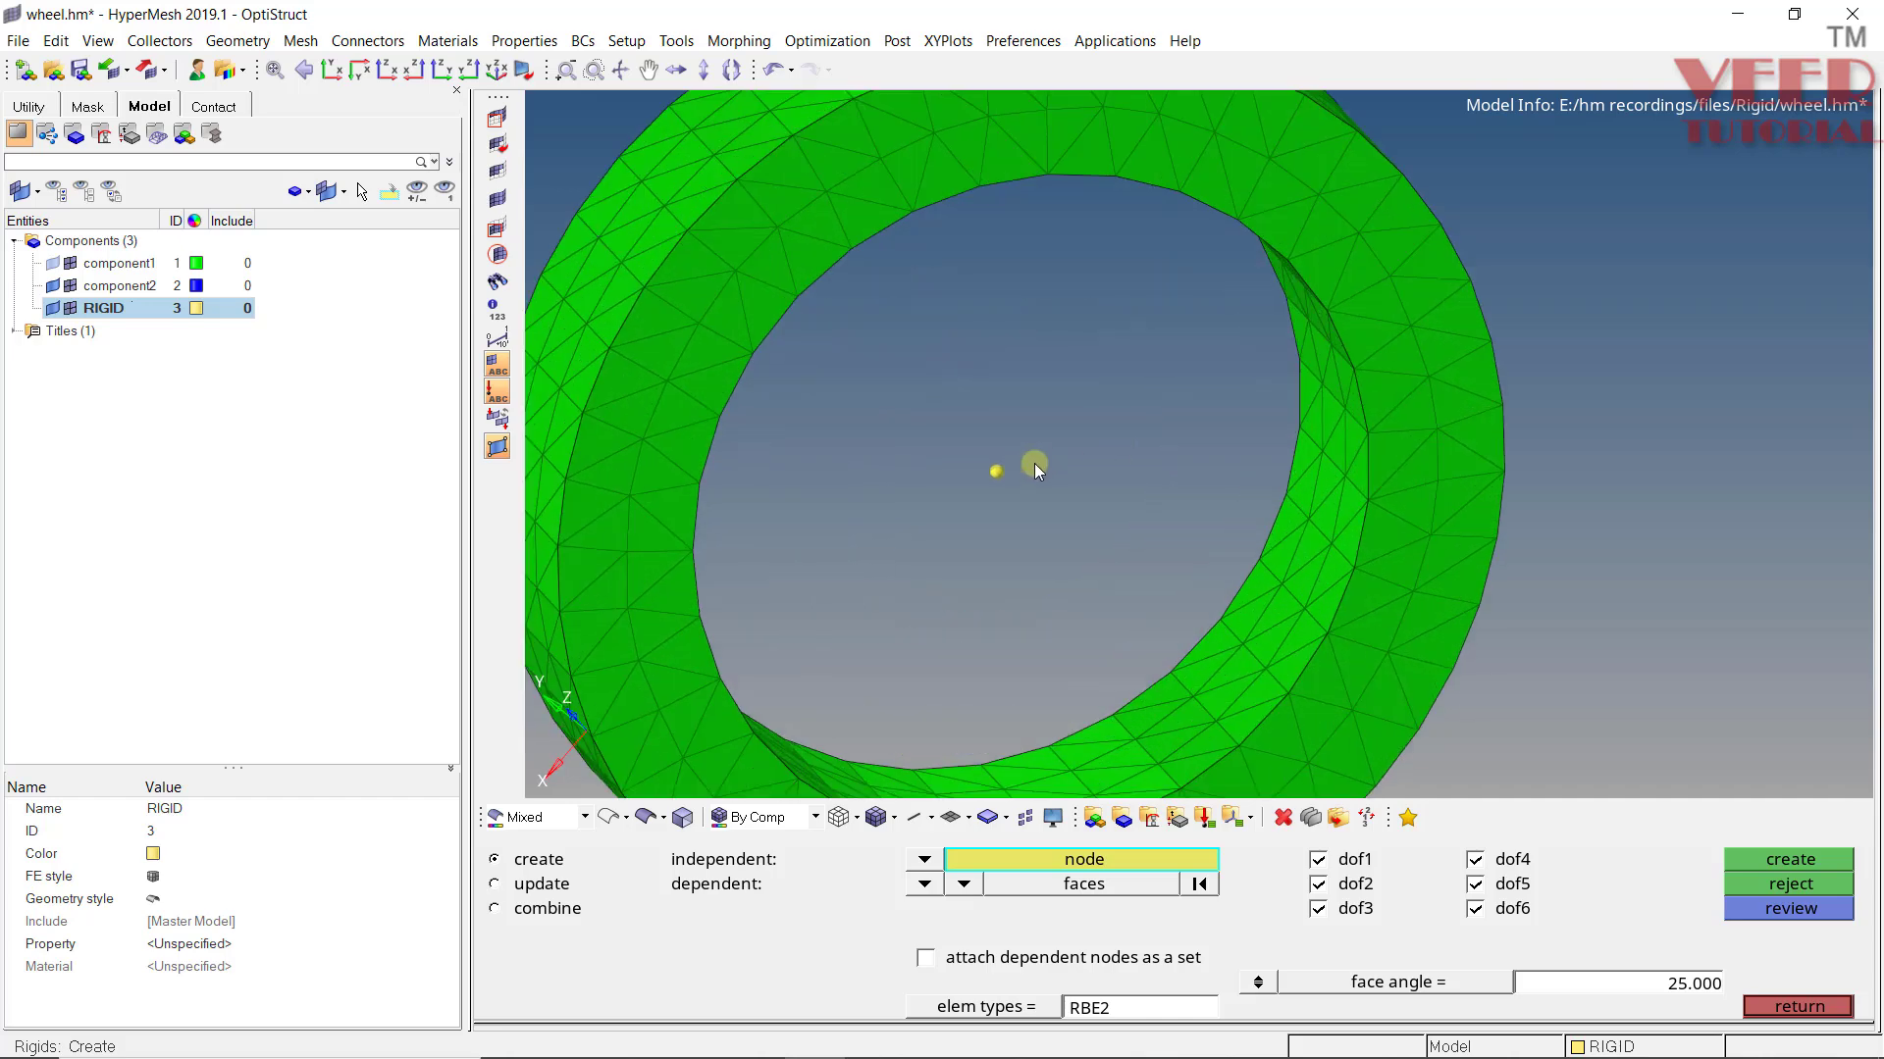
pyautogui.click(979, 480)
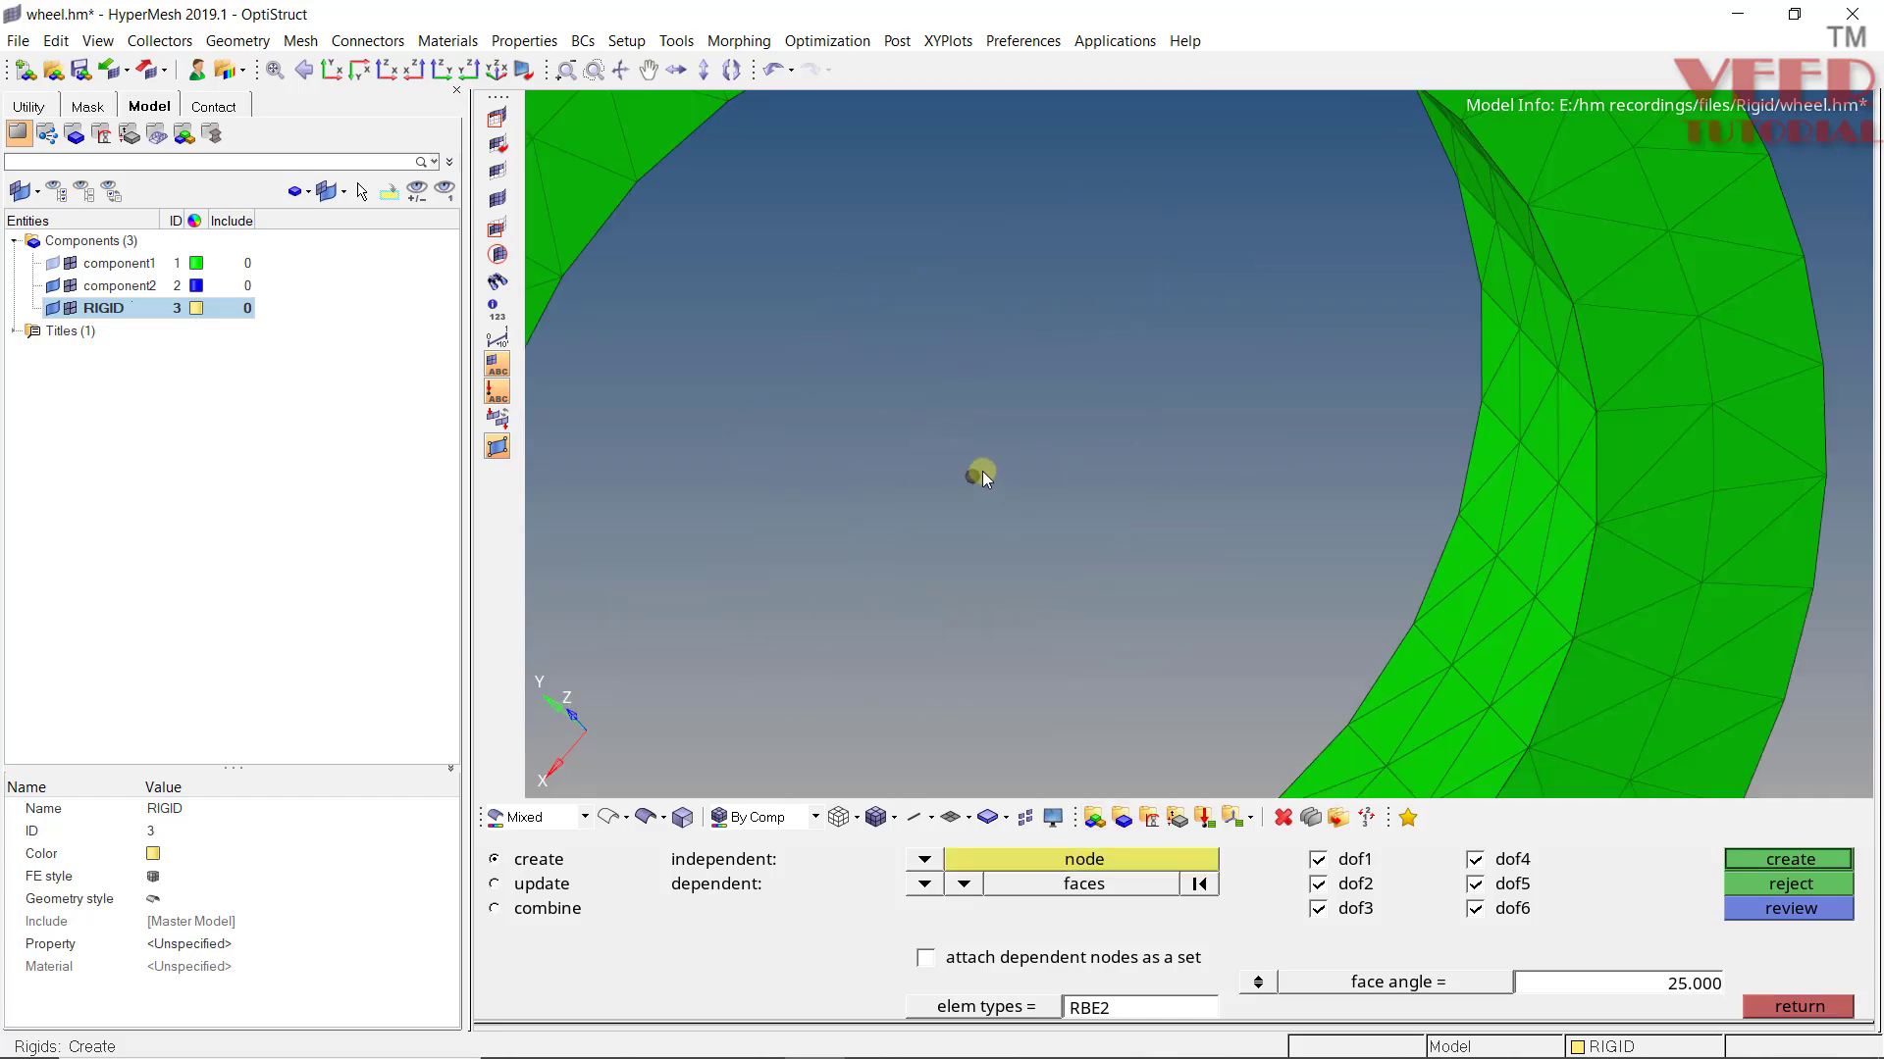
# Pick the wheel's inner bore face as the dependent faces and create the RBE2 with dof1 to dof6 active
pyautogui.press('f')
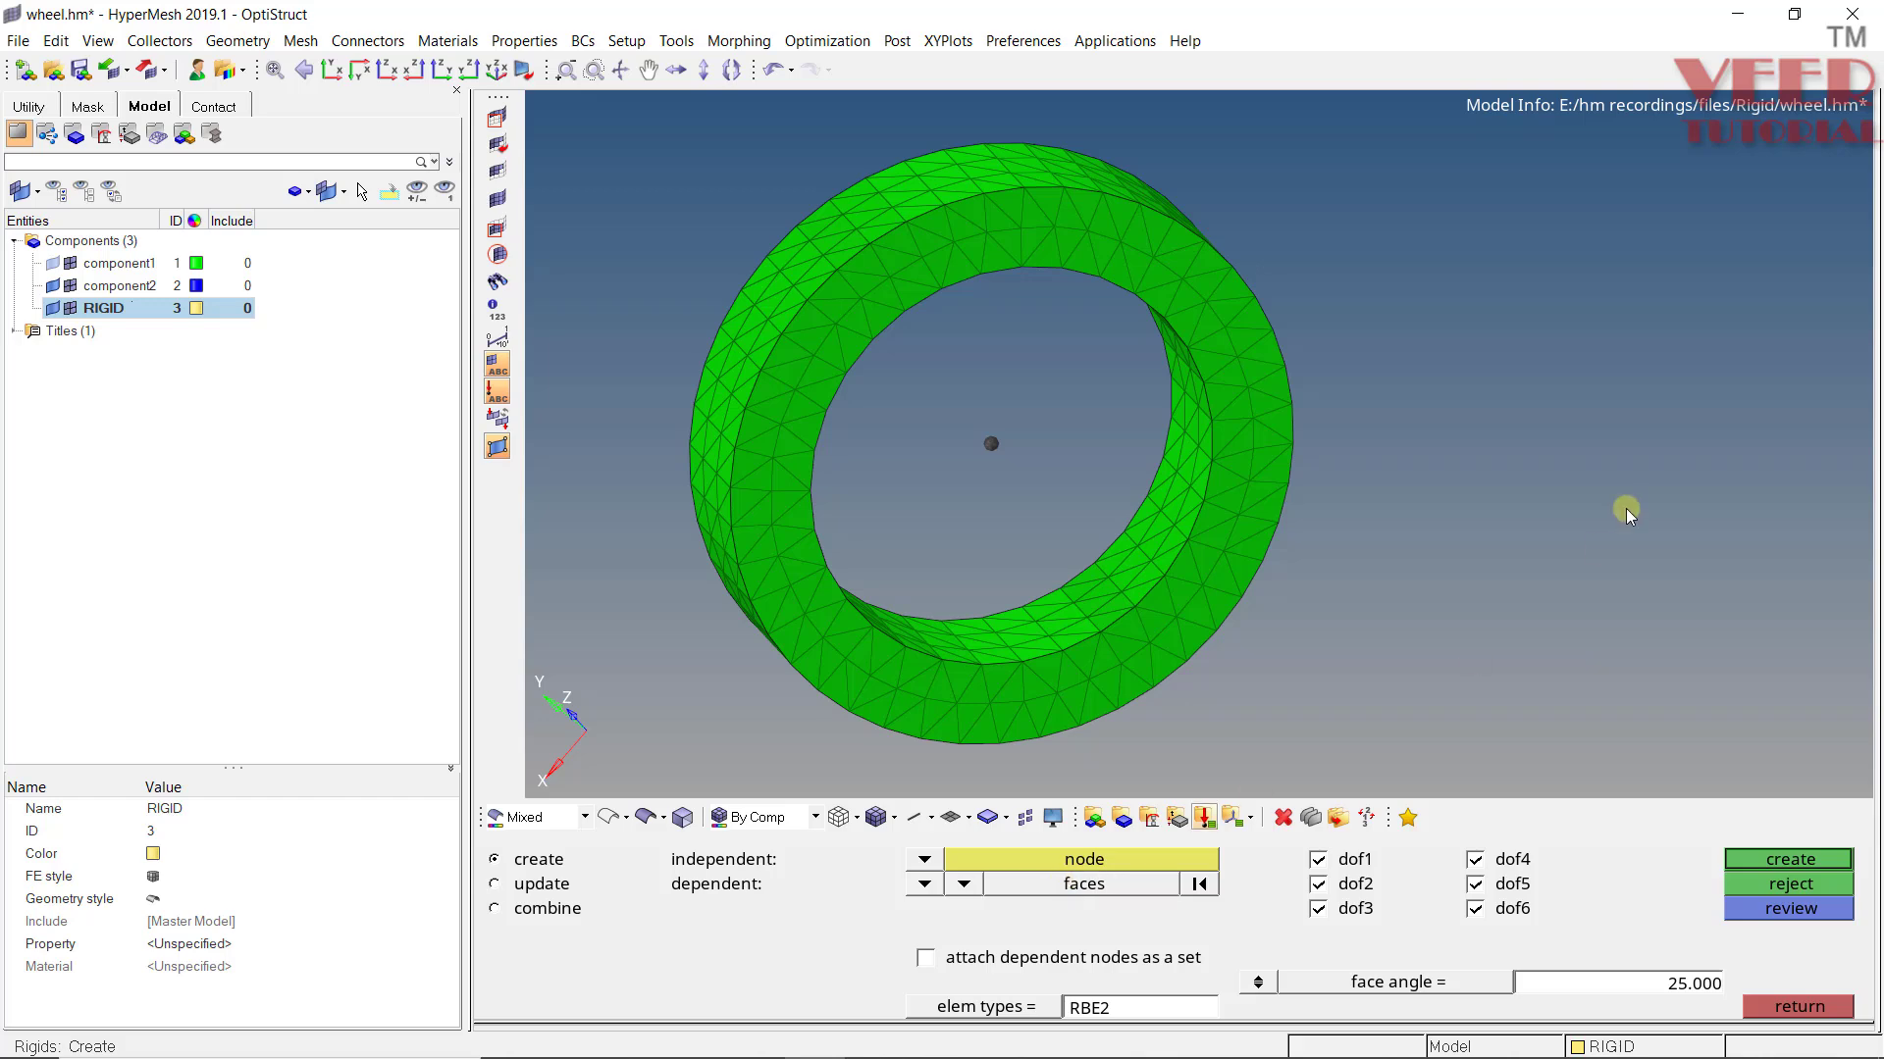
pyautogui.keyDown('ctrl'); pyautogui.moveTo(1602, 543); pyautogui.dragTo(1181, 445); pyautogui.keyUp('ctrl')
pyautogui.scroll(5, 1209, 469)
pyautogui.click(1208, 469)
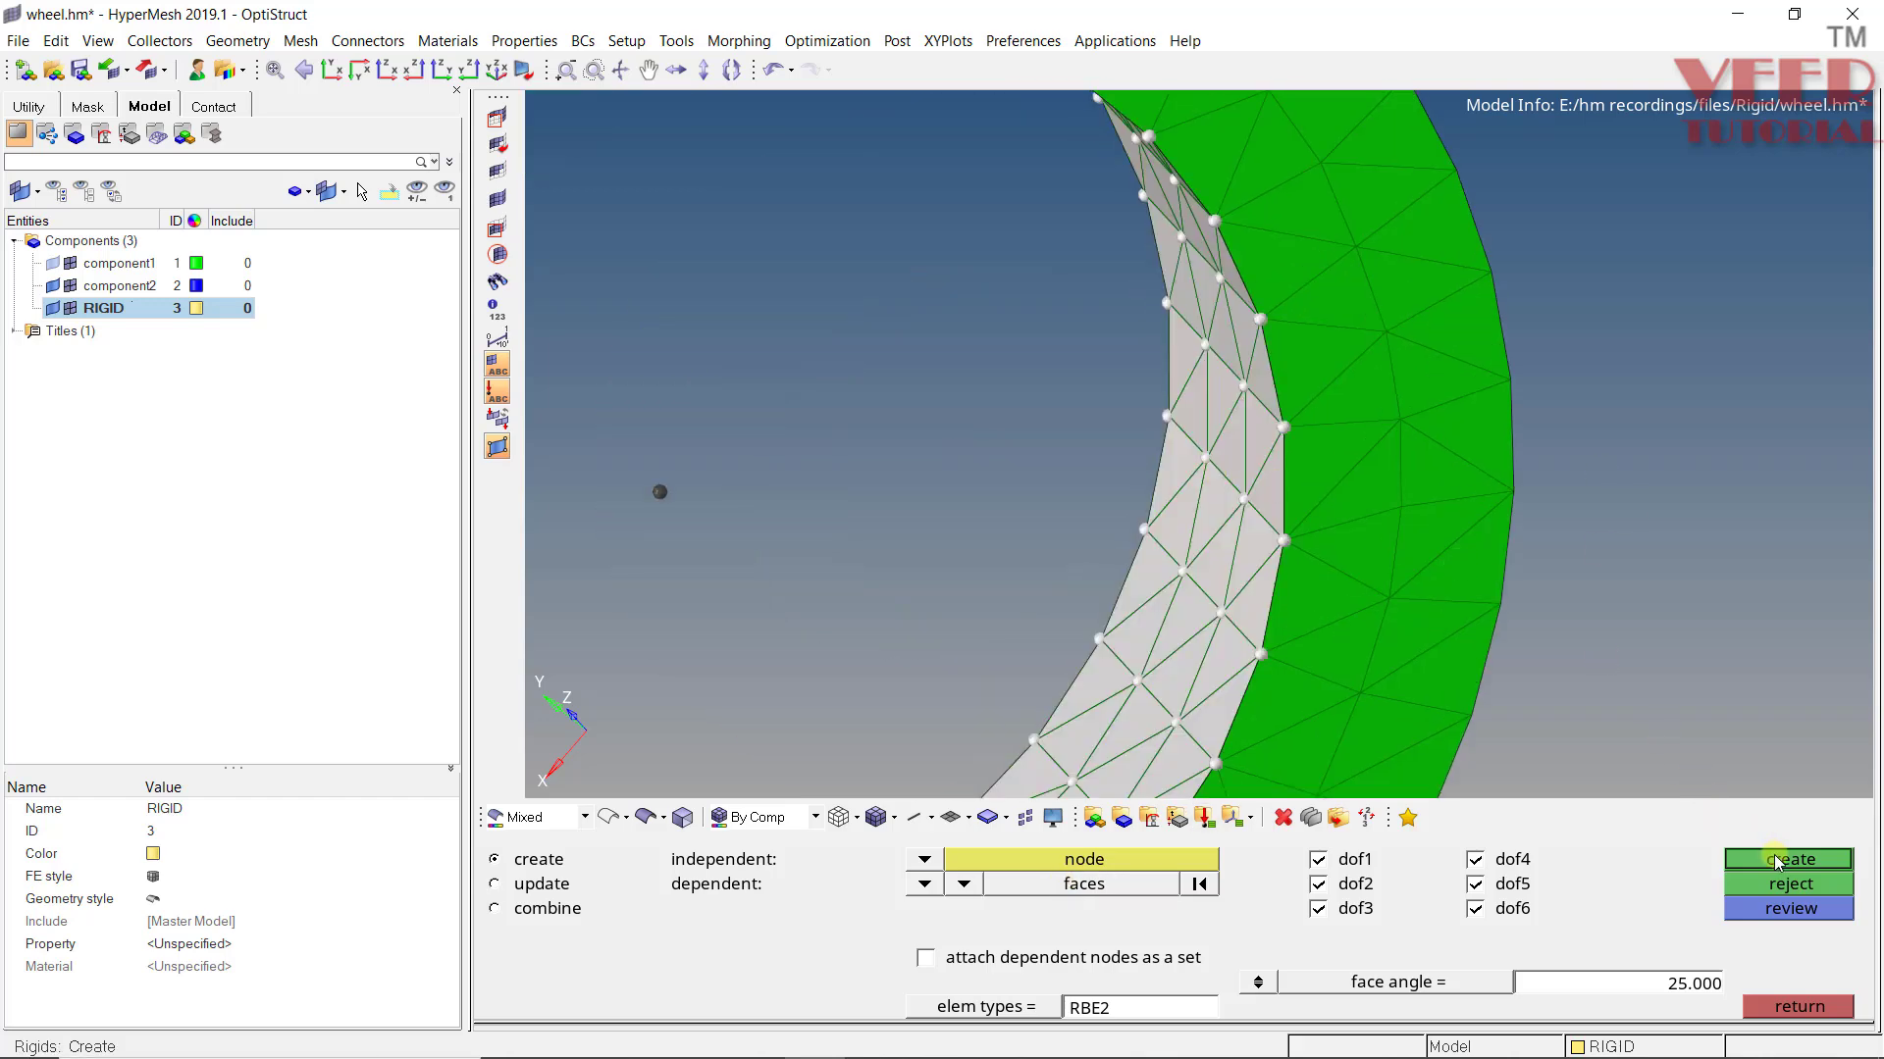
pyautogui.click(1777, 862)
pyautogui.scroll(-5, 986, 398)
pyautogui.keyDown('ctrl'); pyautogui.moveTo(986, 399); pyautogui.dragTo(1122, 685); pyautogui.keyUp('ctrl')
# Delete the newly created RBE2 element from the wheel
pyautogui.click(1282, 817)
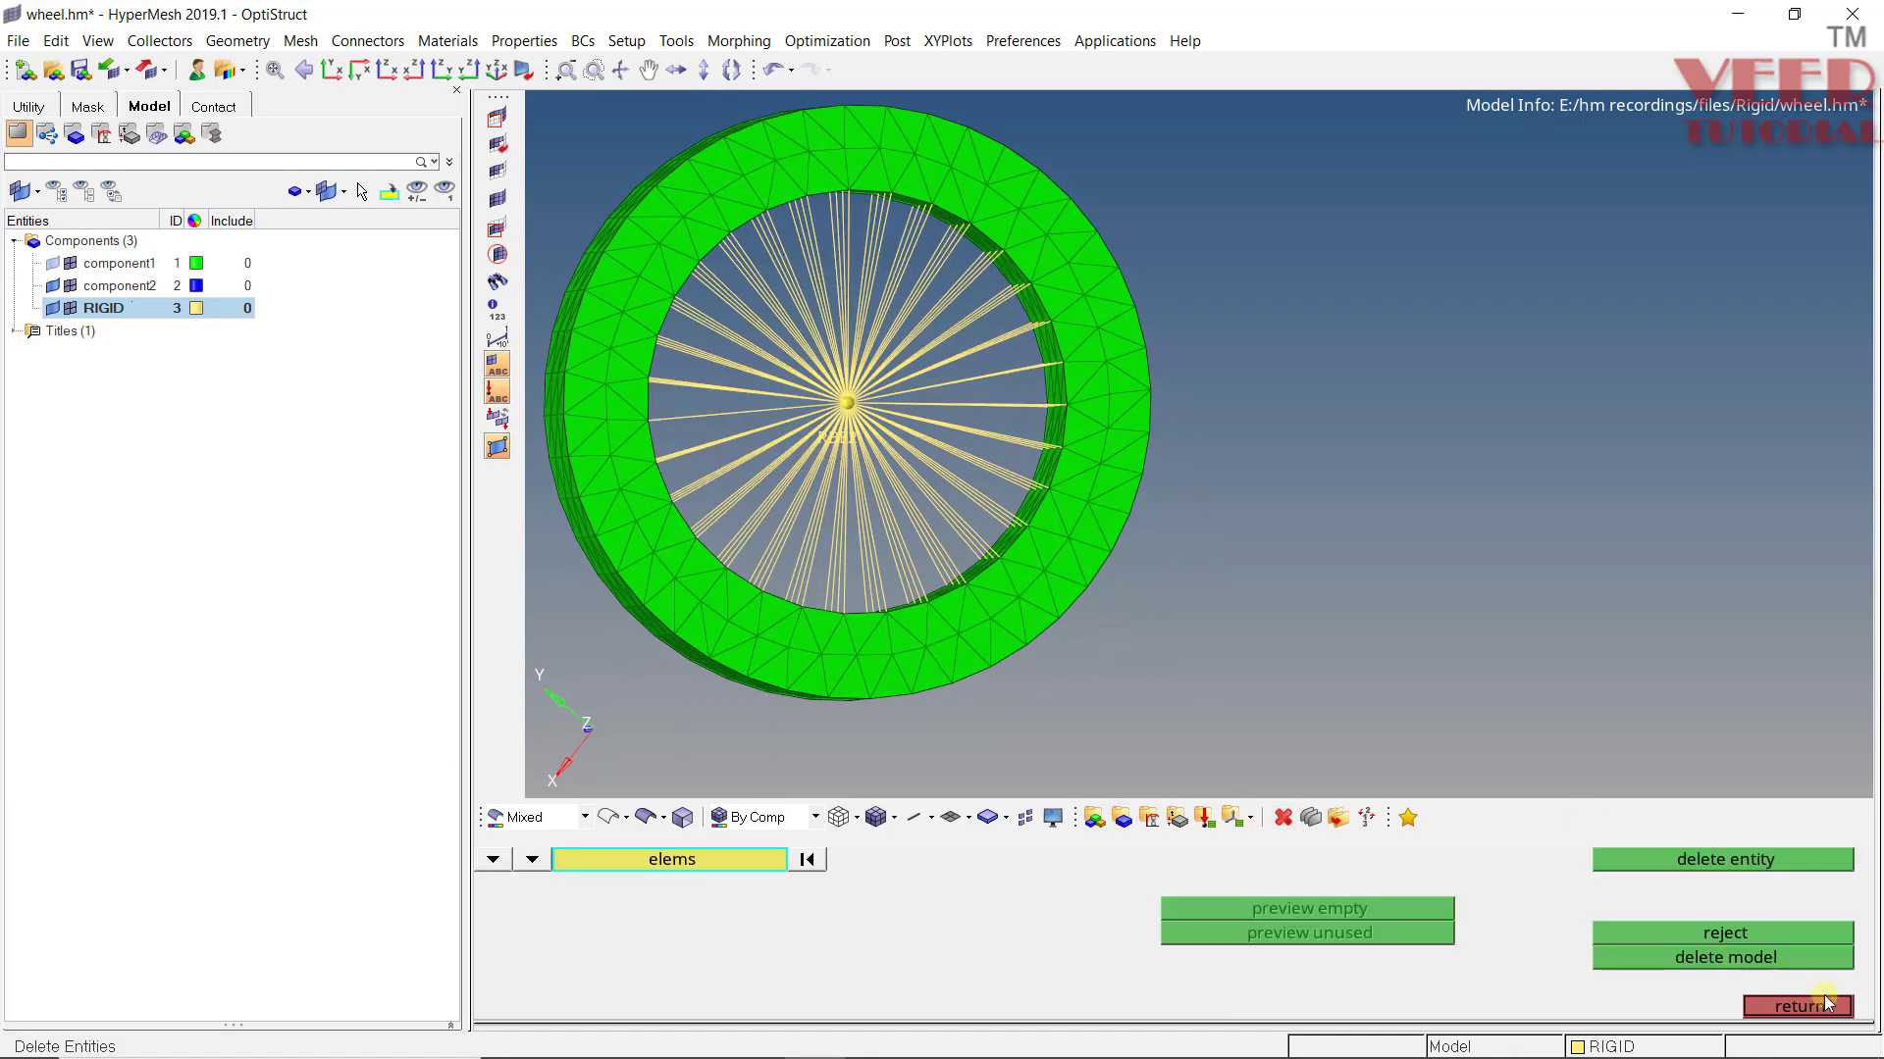
pyautogui.click(820, 457)
pyautogui.click(1697, 861)
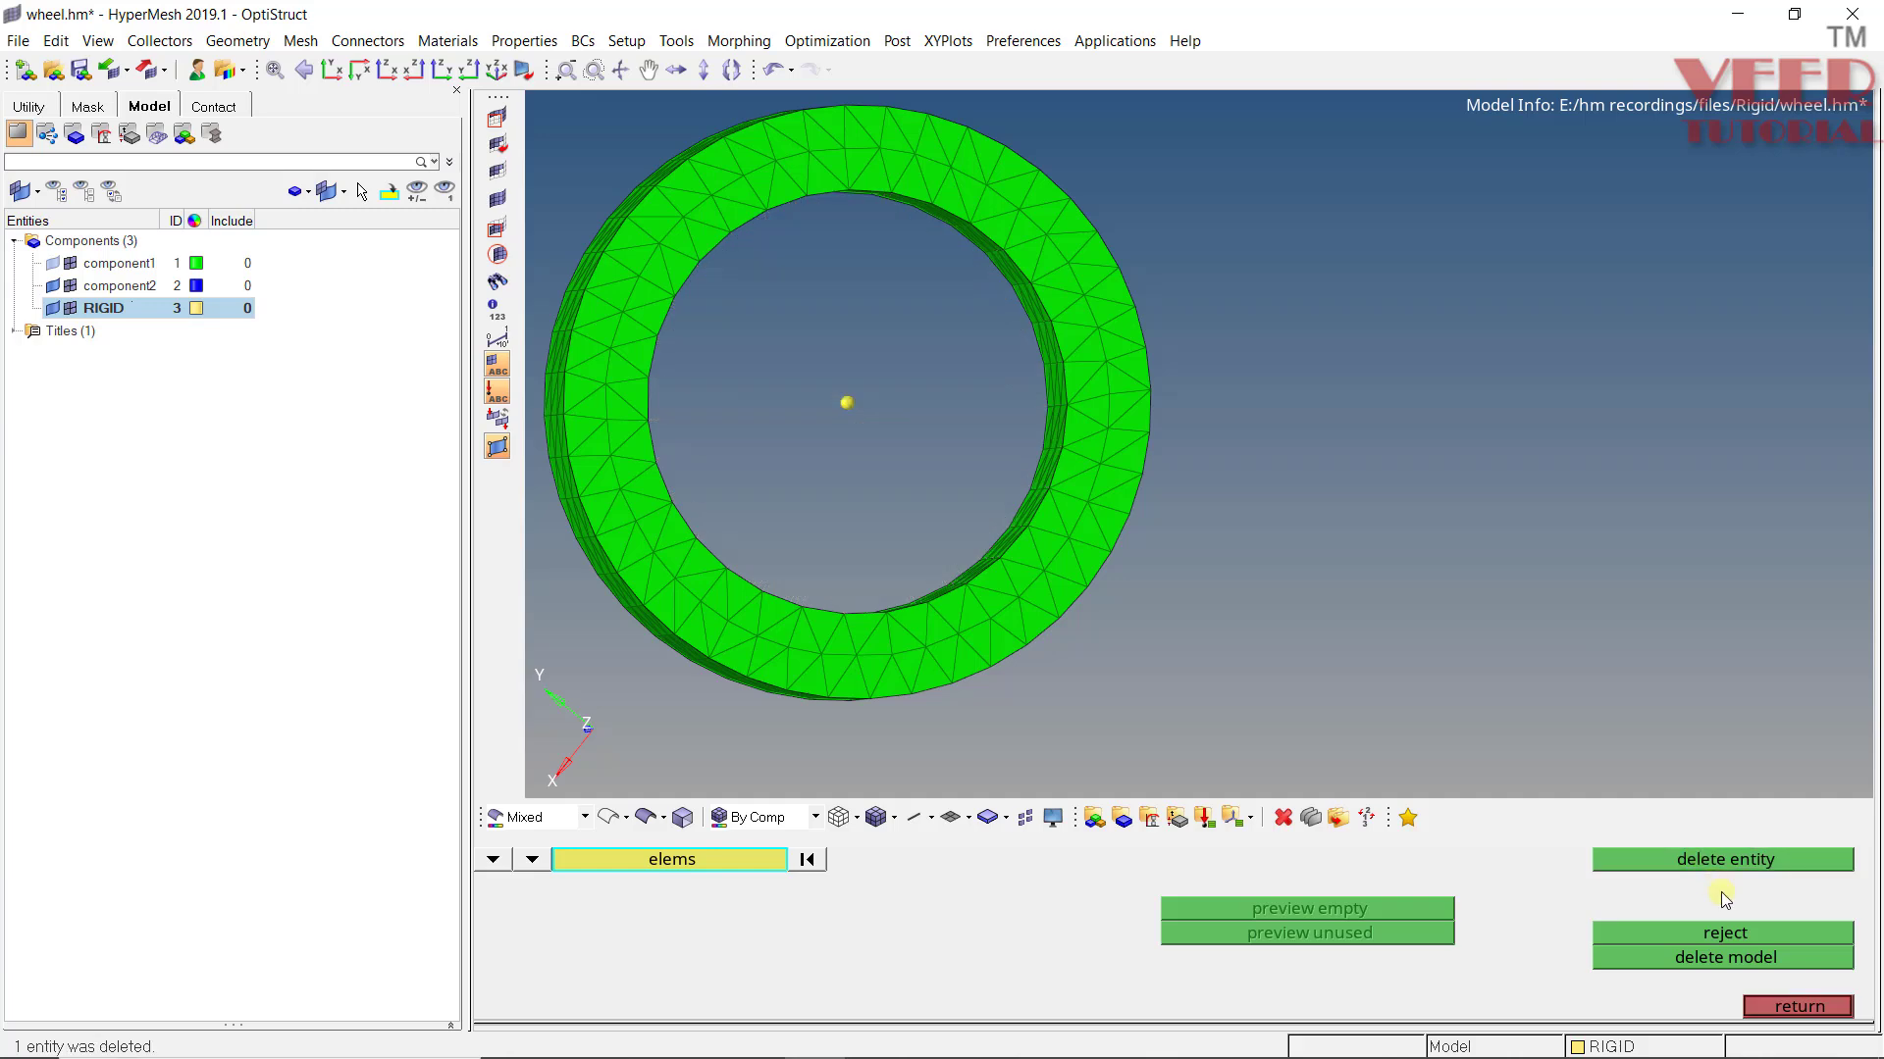
pyautogui.click(1774, 1000)
pyautogui.keyDown('ctrl'); pyautogui.moveTo(932, 355); pyautogui.dragTo(1197, 445); pyautogui.keyUp('ctrl')
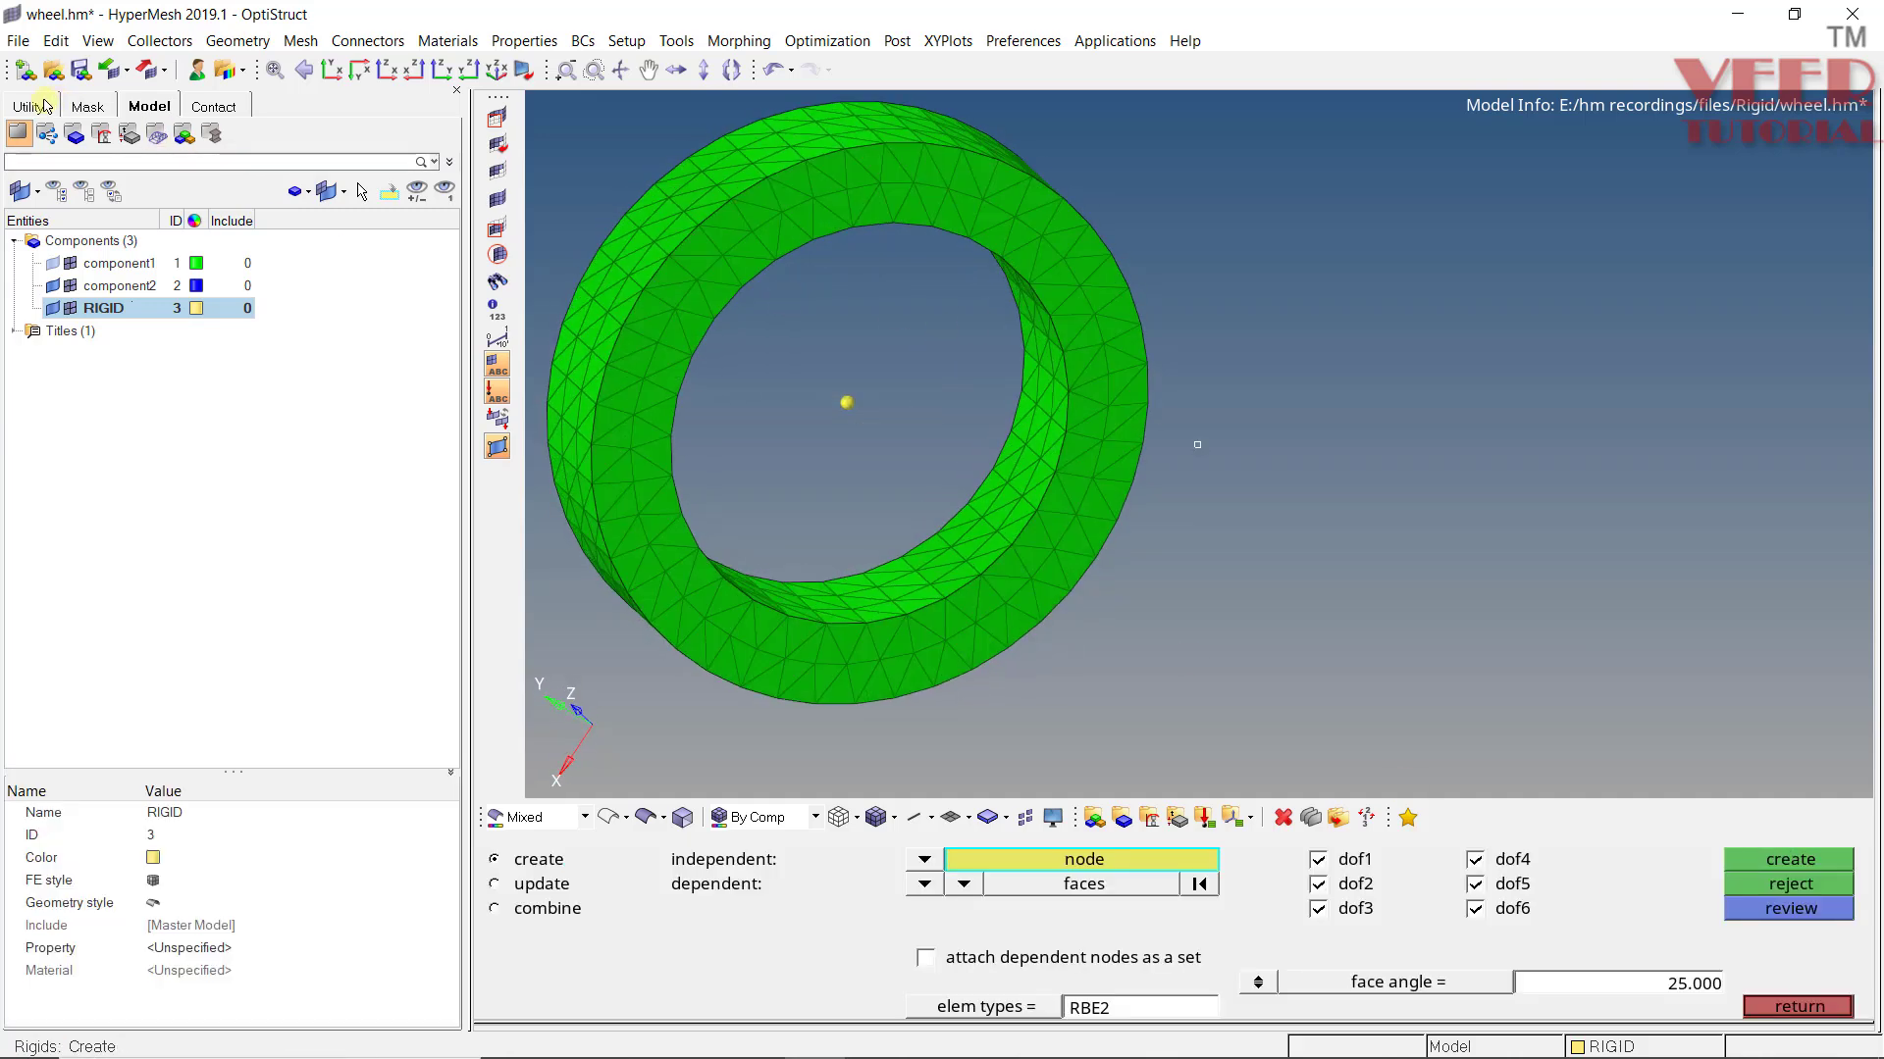
# Open the Rod model from the Rigid folder, discarding the current model data
pyautogui.click(54, 69)
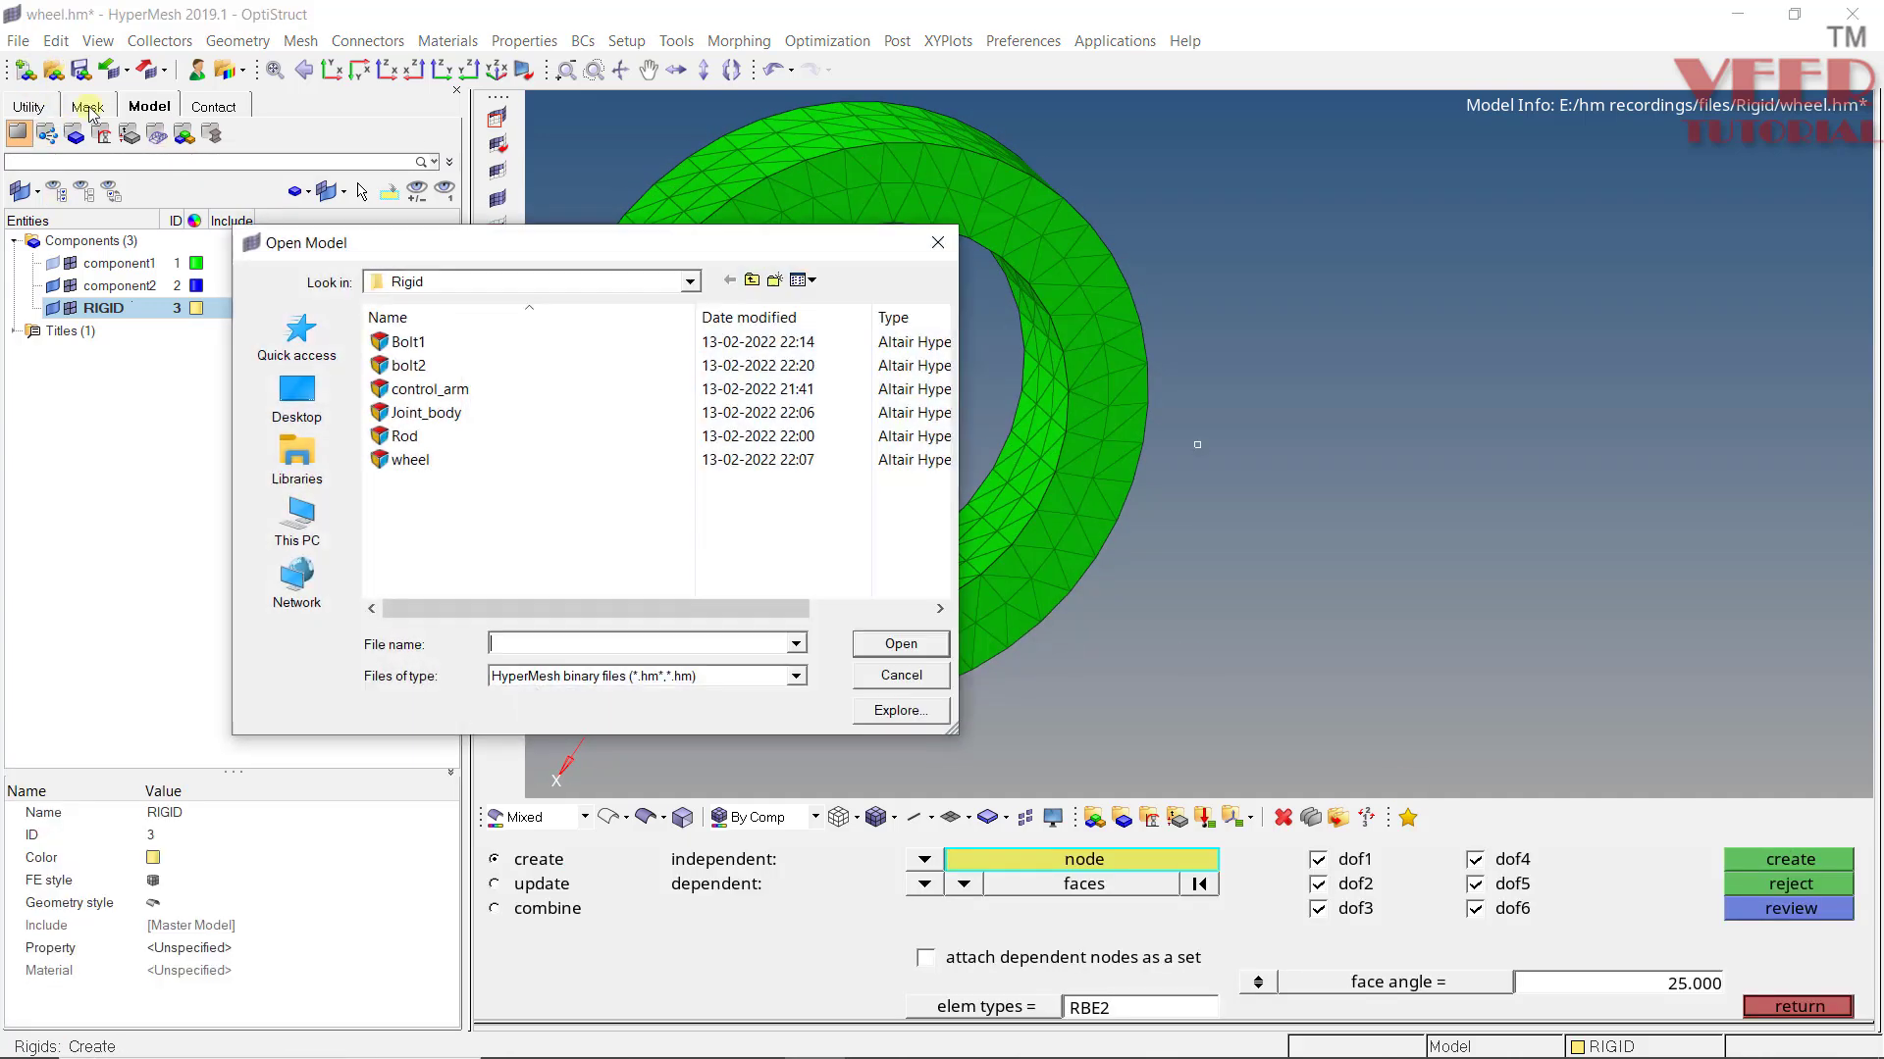
pyautogui.doubleClick(404, 436)
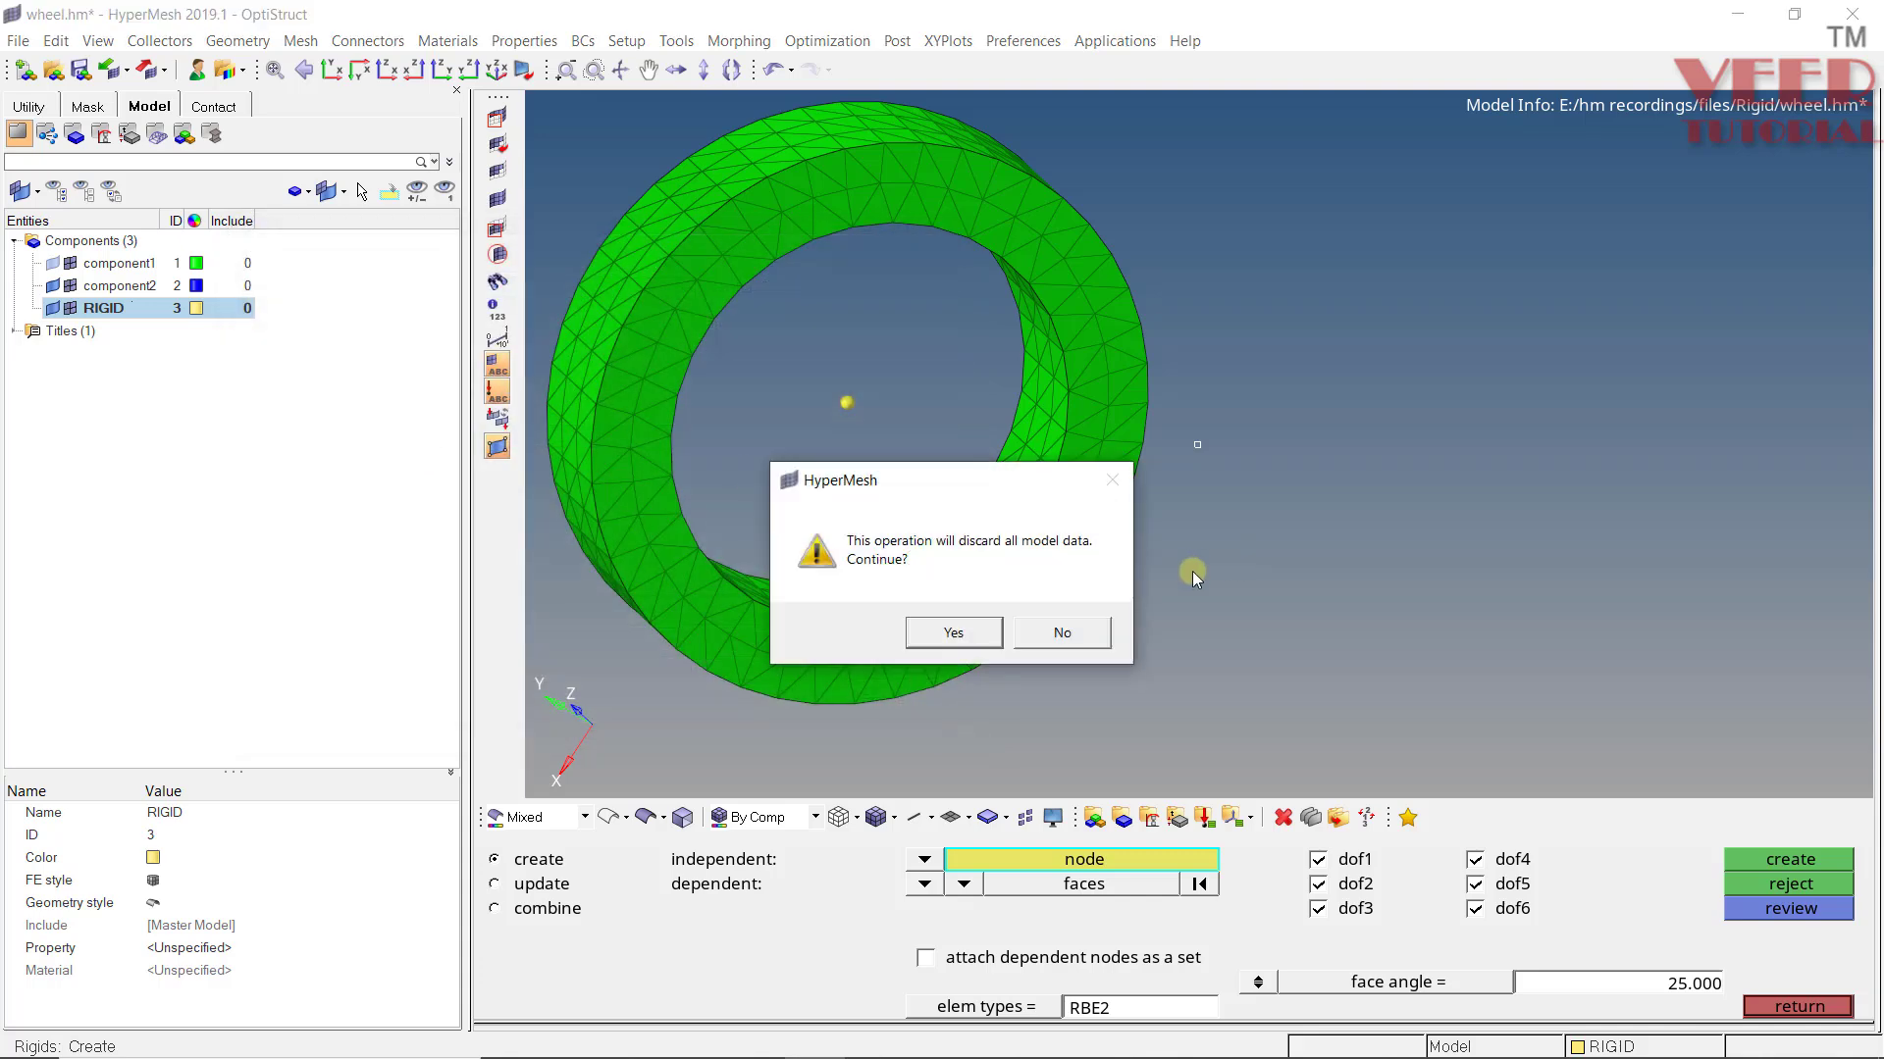
pyautogui.click(954, 633)
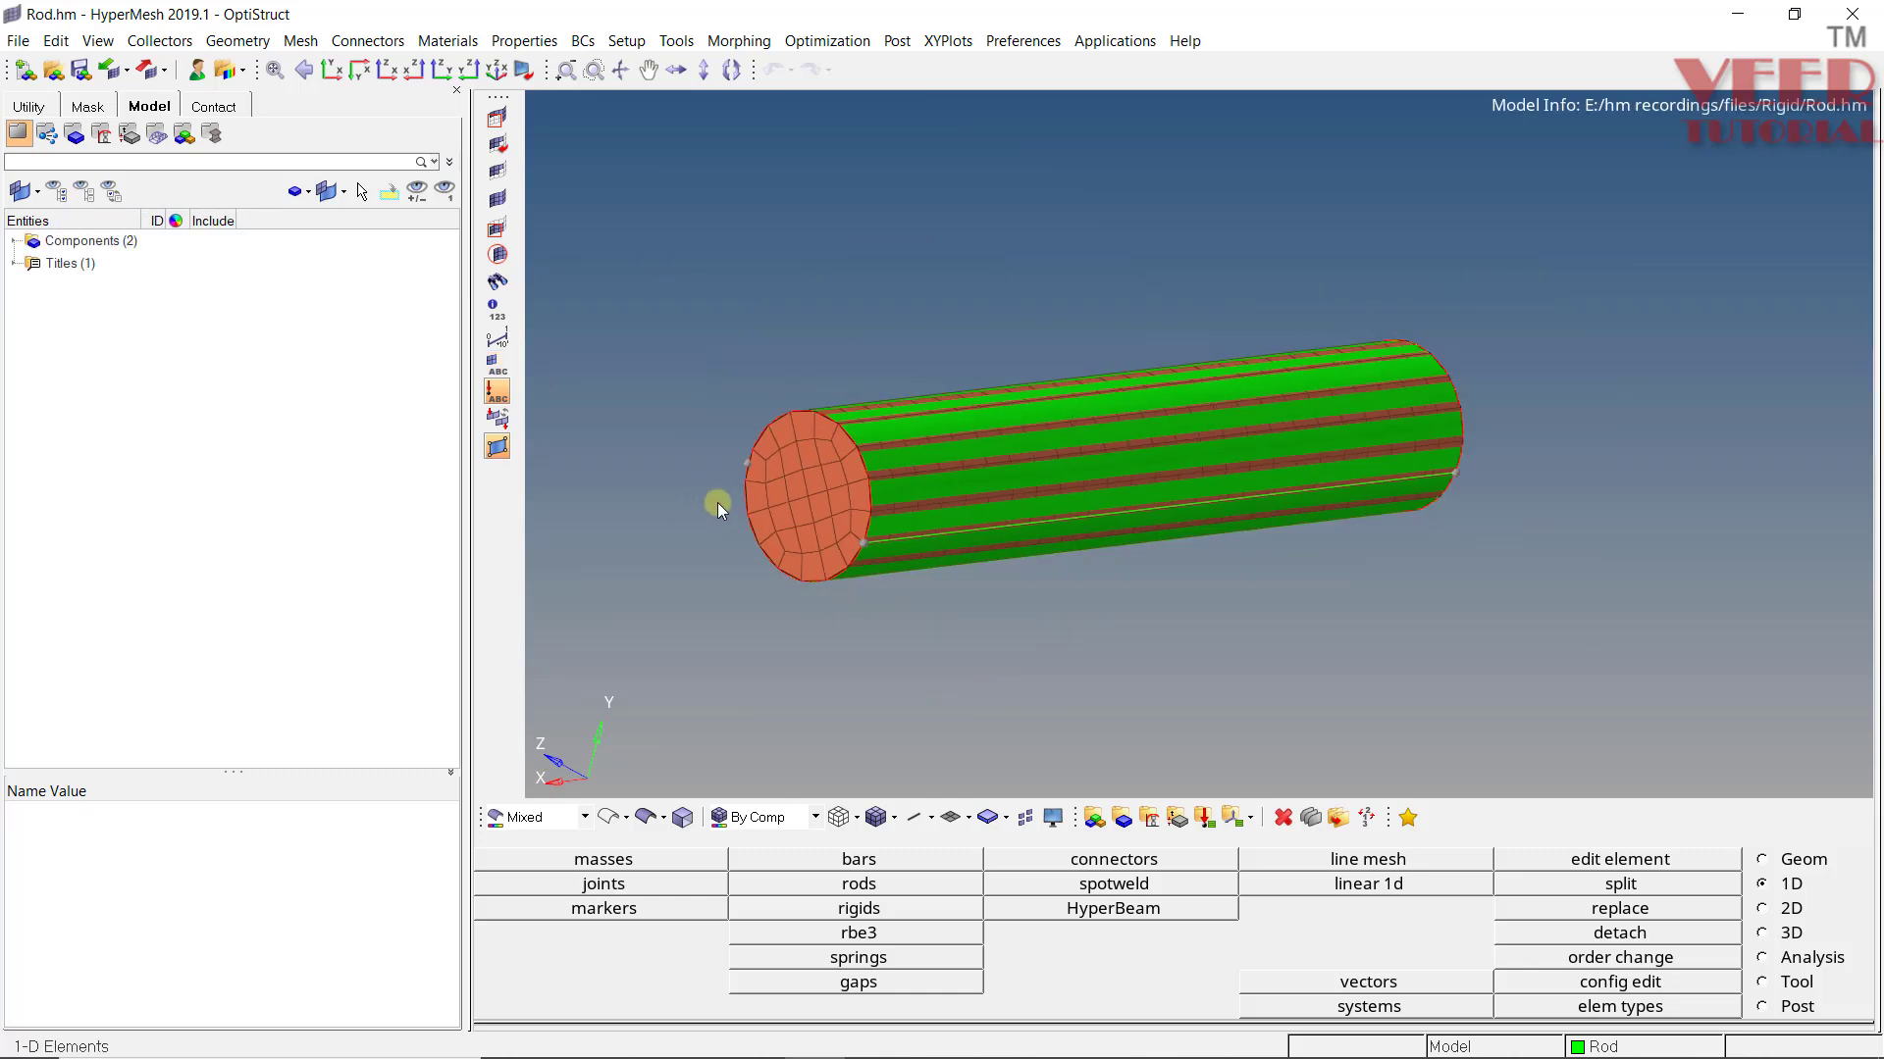
# Expand the component list and isolate only the Mesh component, bringing the rod's meshed end into view
pyautogui.click(13, 240)
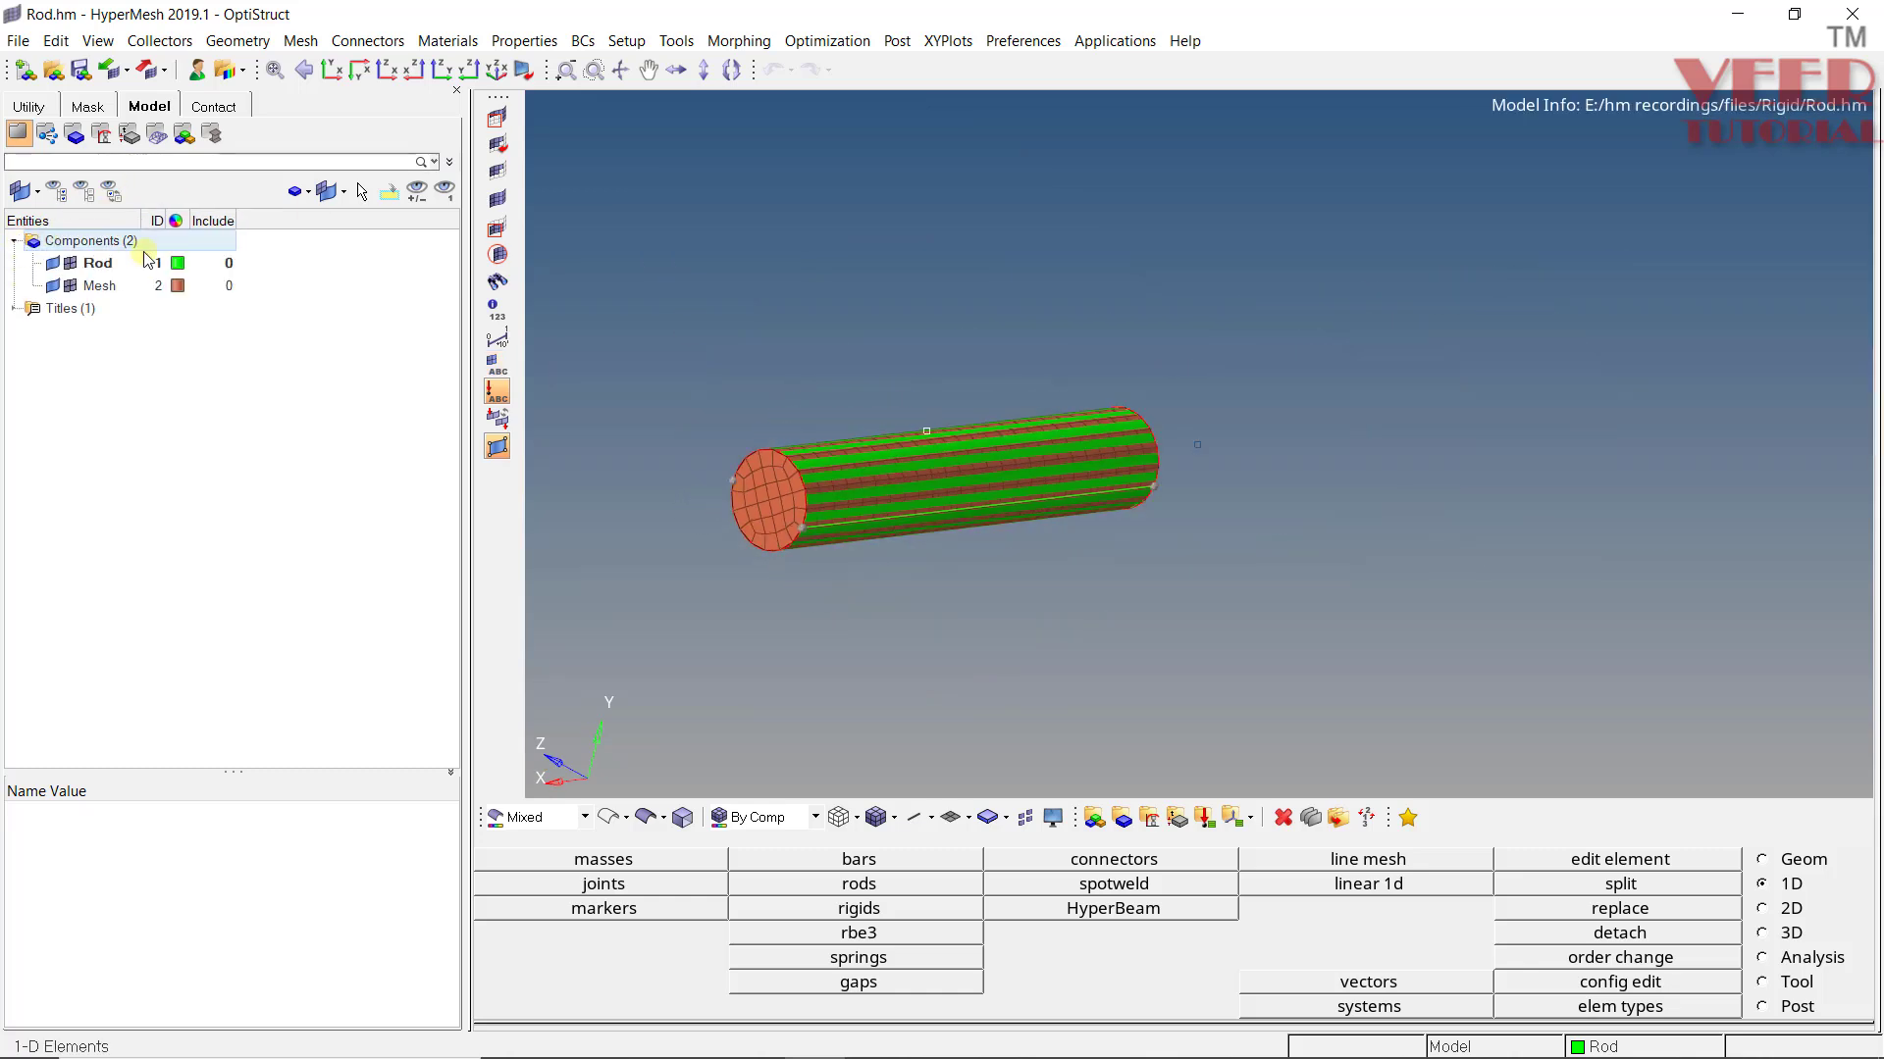
pyautogui.click(102, 284)
pyautogui.rightClick(102, 285)
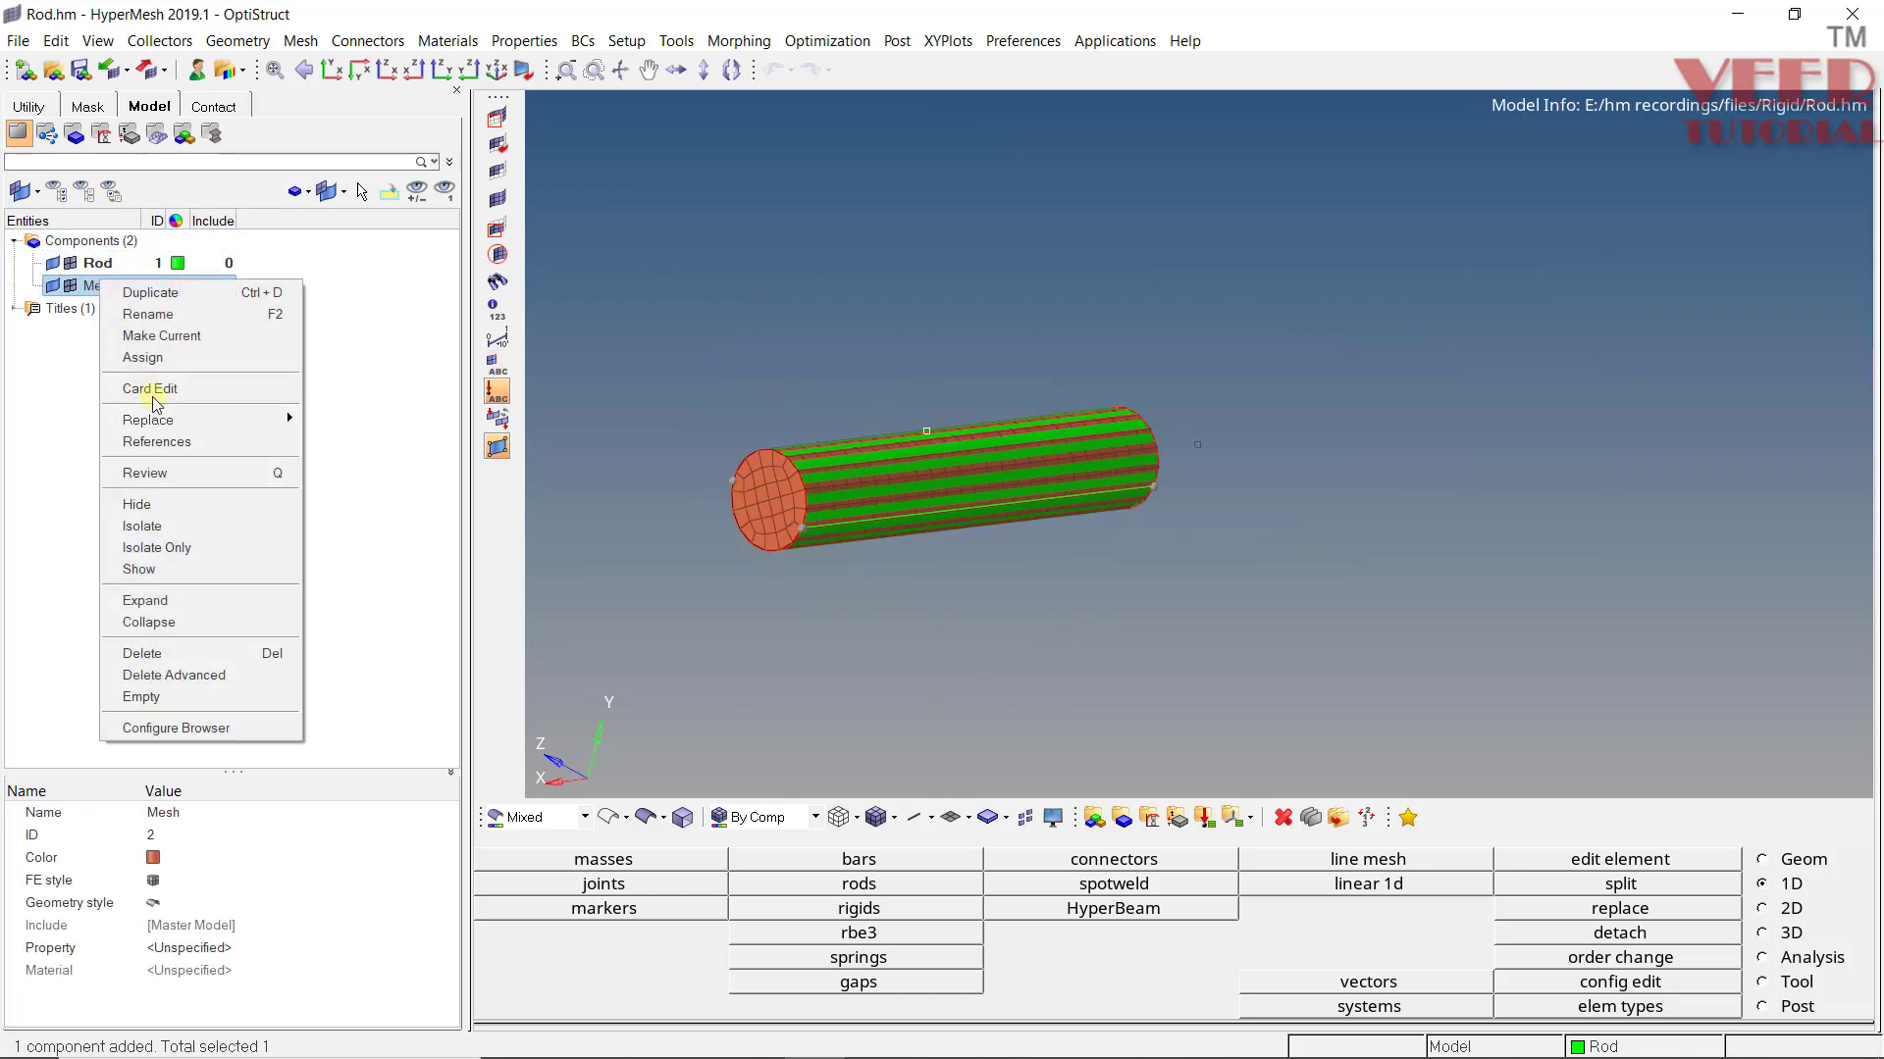
pyautogui.click(151, 549)
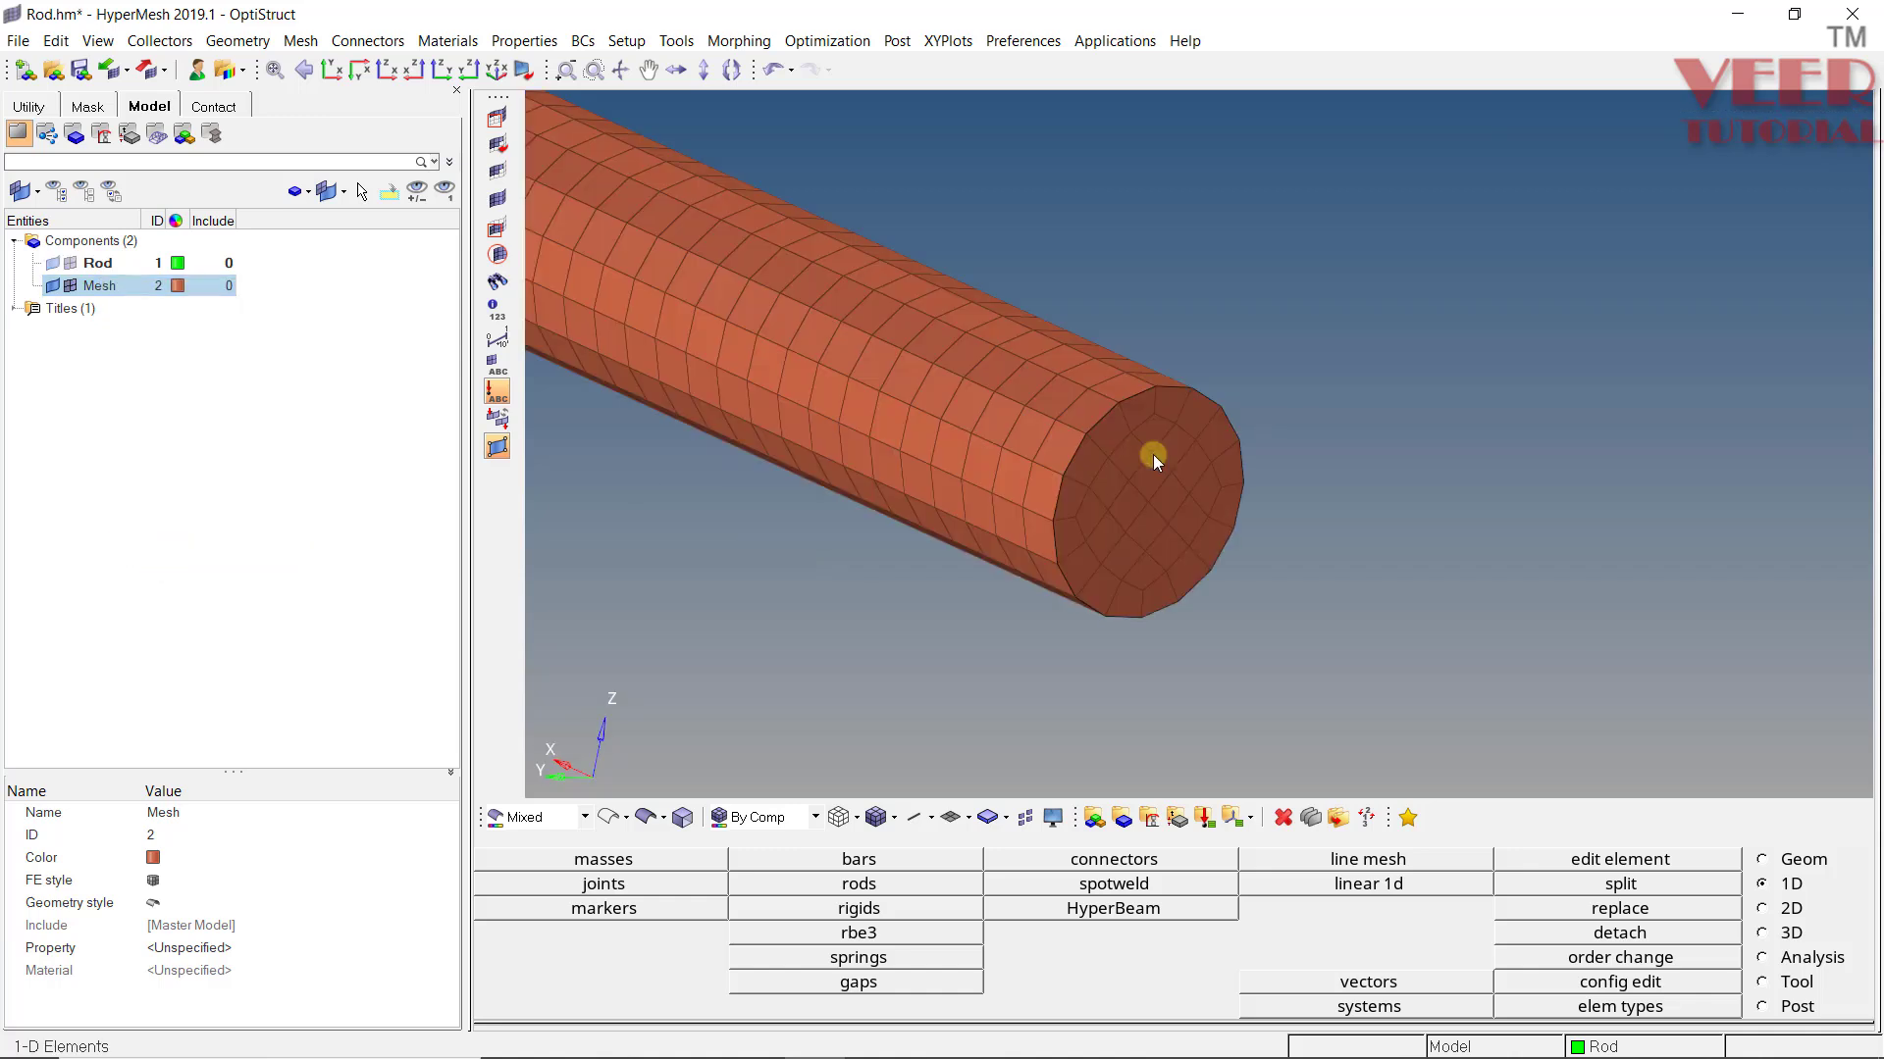
pyautogui.moveTo(1240, 563)
pyautogui.keyDown('ctrl'); pyautogui.mouseDown()
pyautogui.moveTo(1105, 530)
pyautogui.moveTo(1177, 416)
pyautogui.moveTo(1098, 573)
pyautogui.mouseUp(); pyautogui.keyUp('ctrl')
pyautogui.keyDown('ctrl'); pyautogui.moveTo(1181, 484); pyautogui.dragTo(1128, 550); pyautogui.keyUp('ctrl')
# Create a new component named "rigid"
pyautogui.click(273, 408)
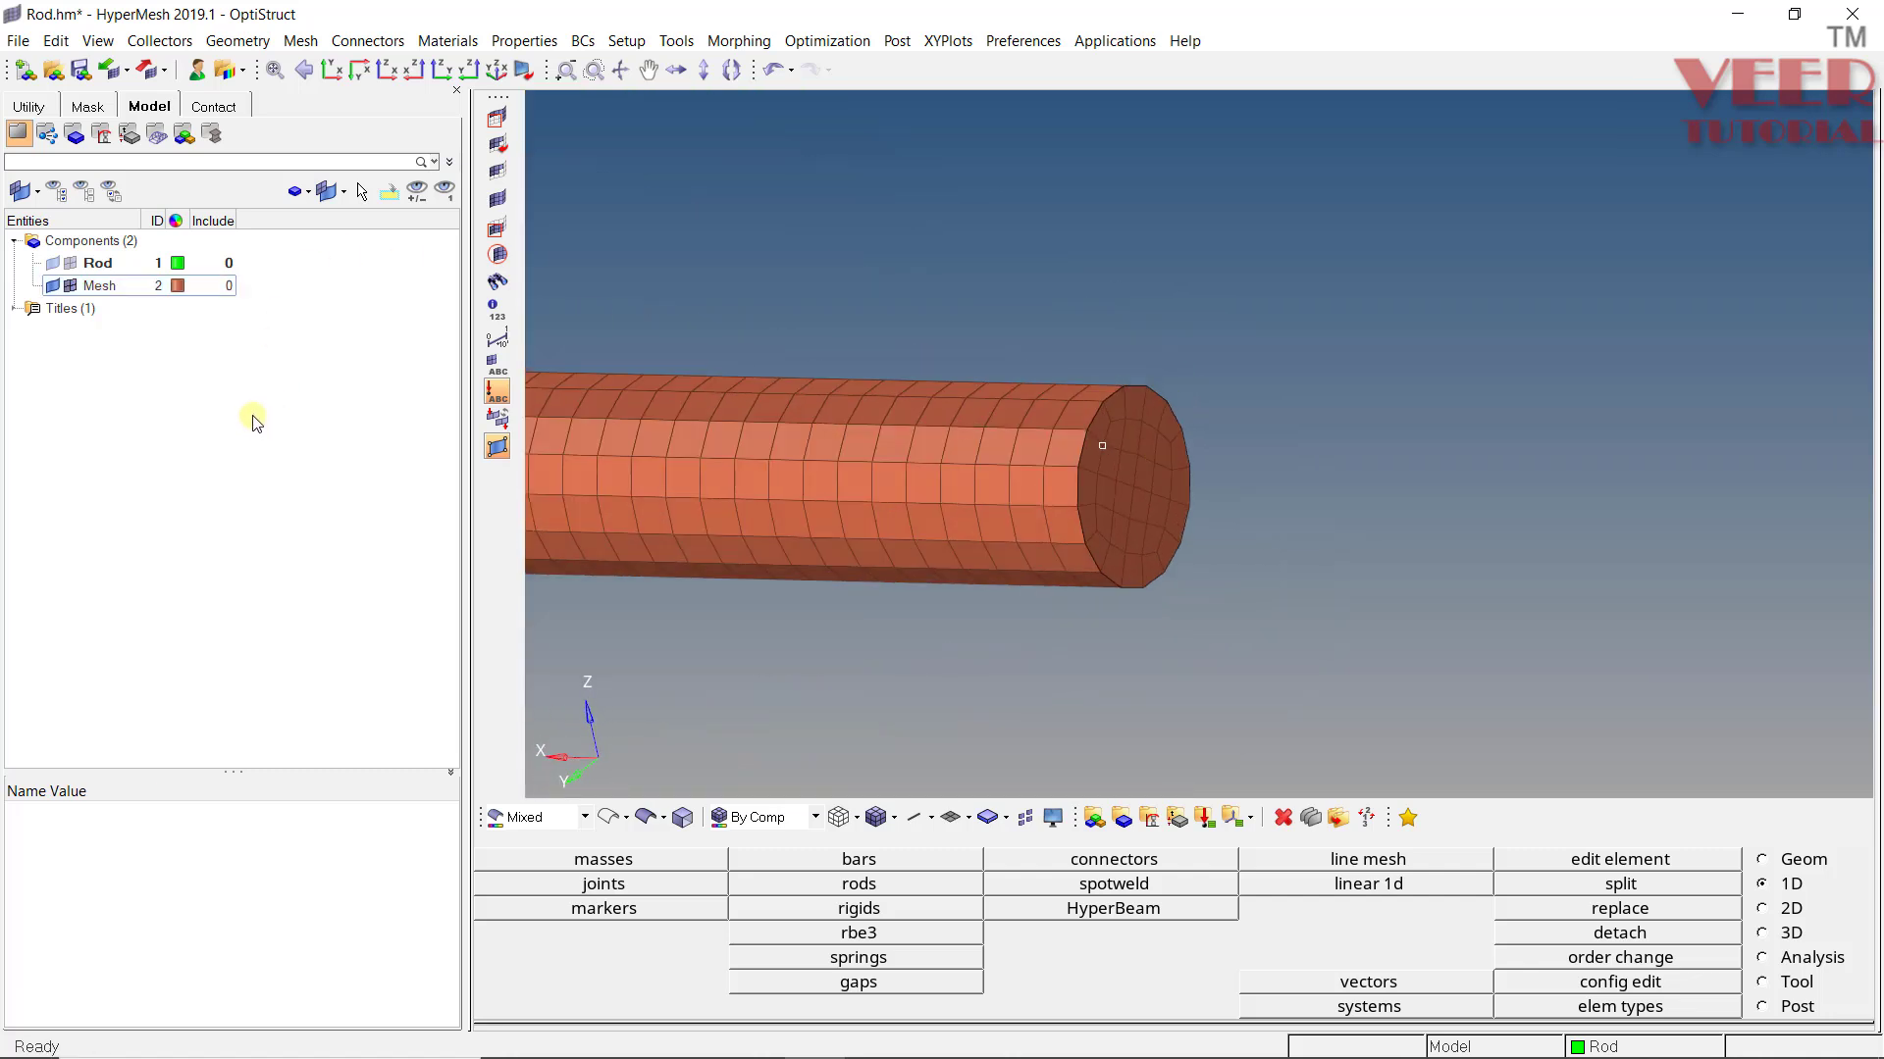
pyautogui.click(123, 243)
pyautogui.rightClick(122, 243)
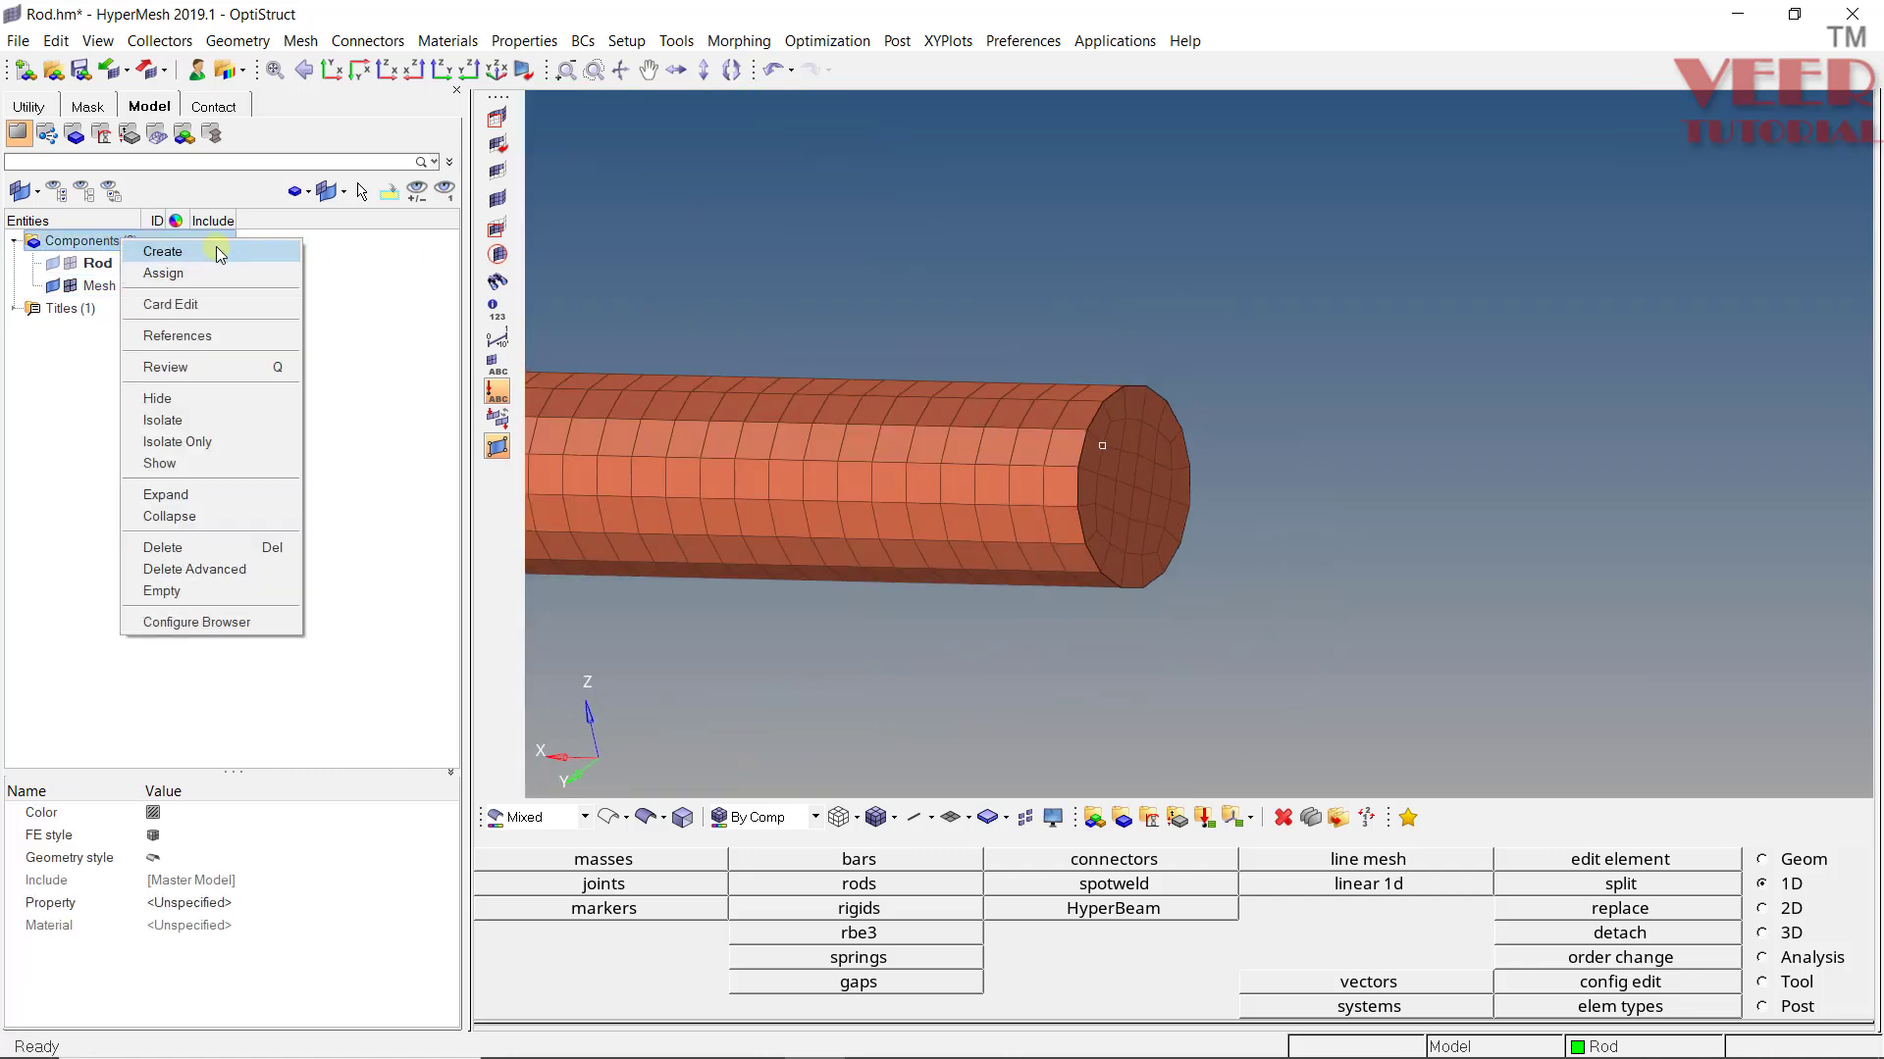
pyautogui.click(218, 253)
pyautogui.write('rigid')
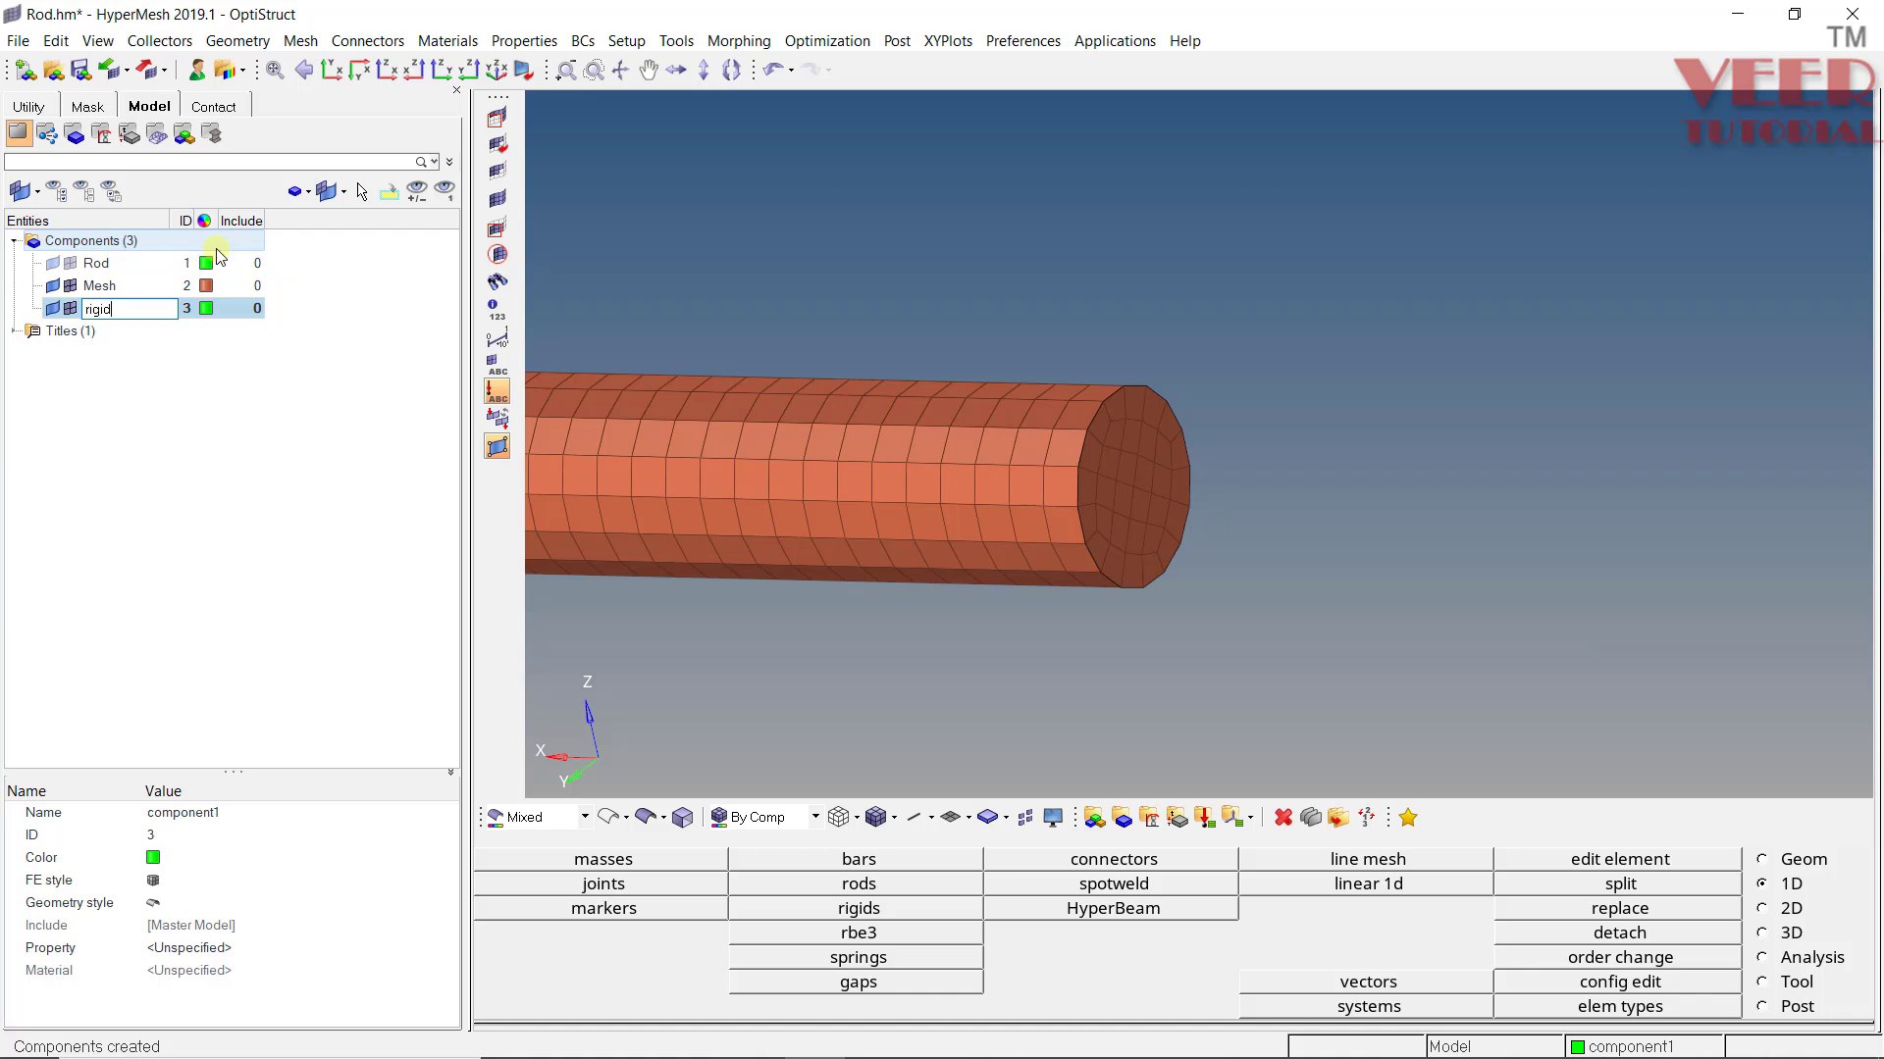
pyautogui.press('Return')
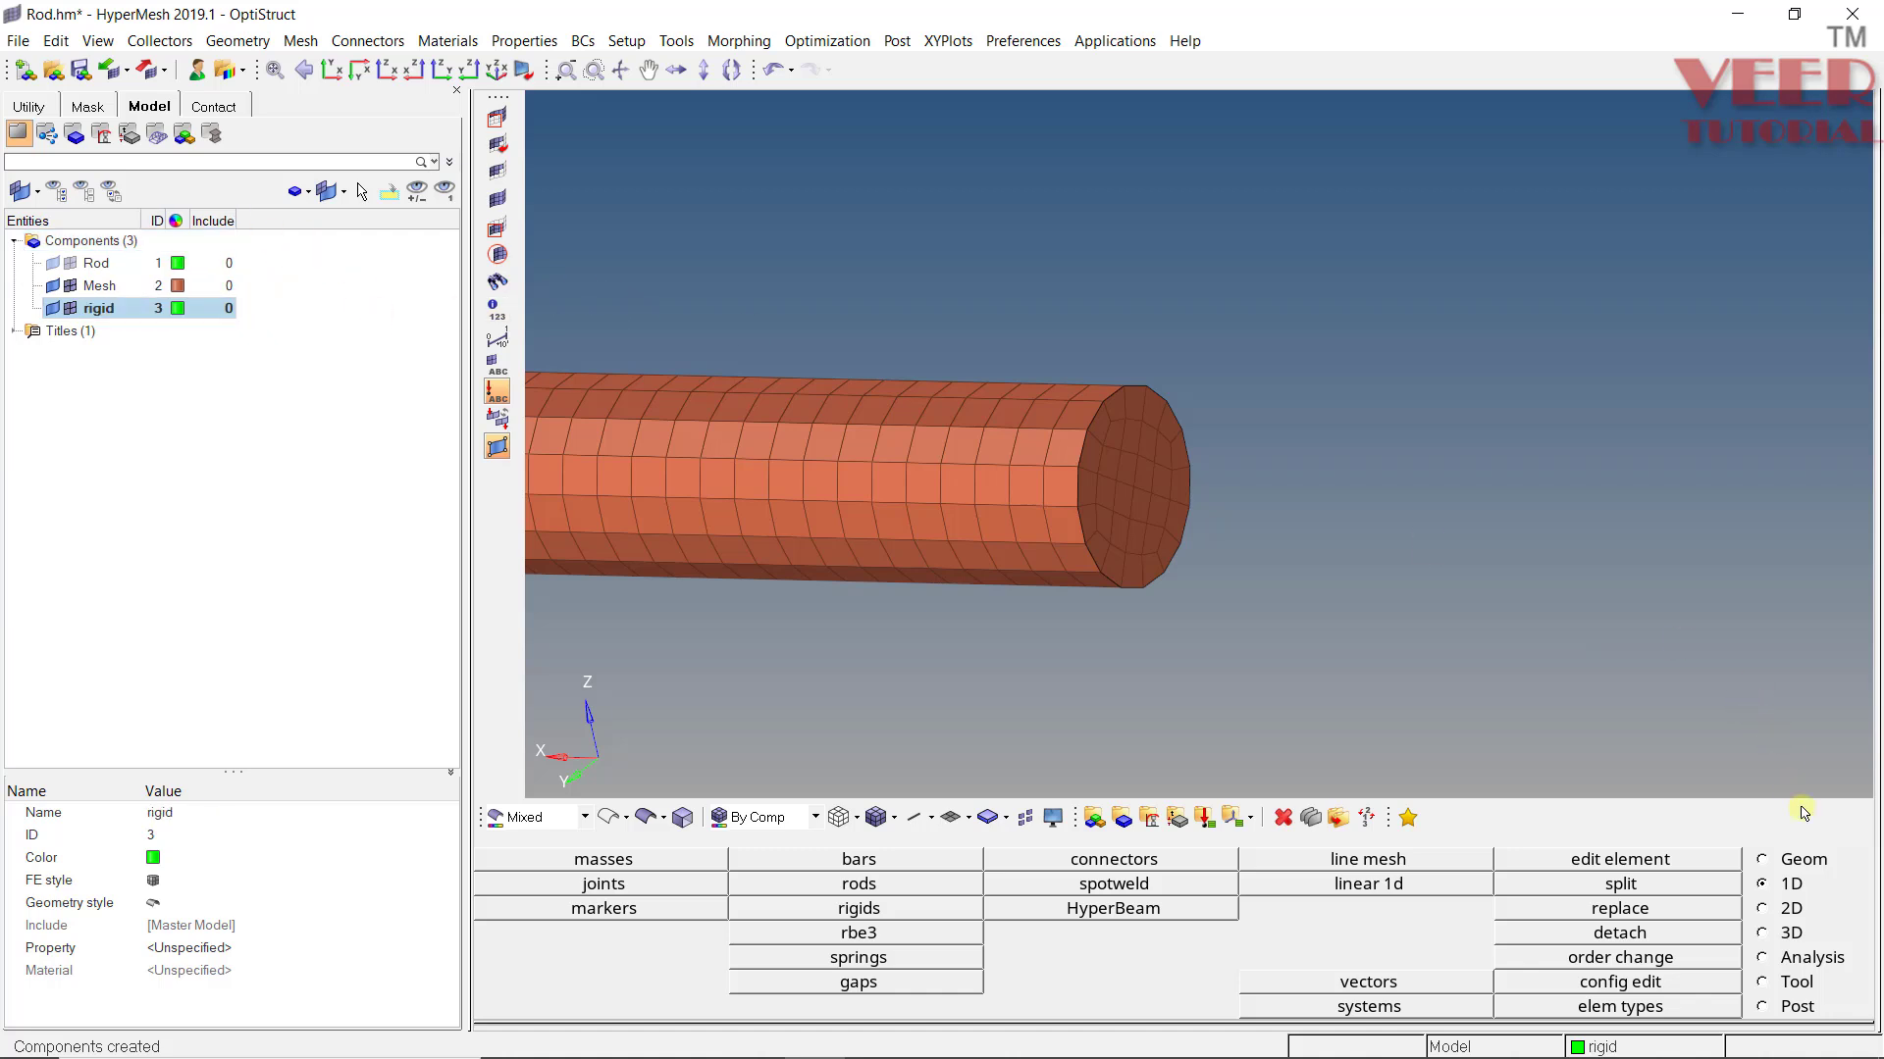
pyautogui.click(860, 910)
pyautogui.press('Escape')
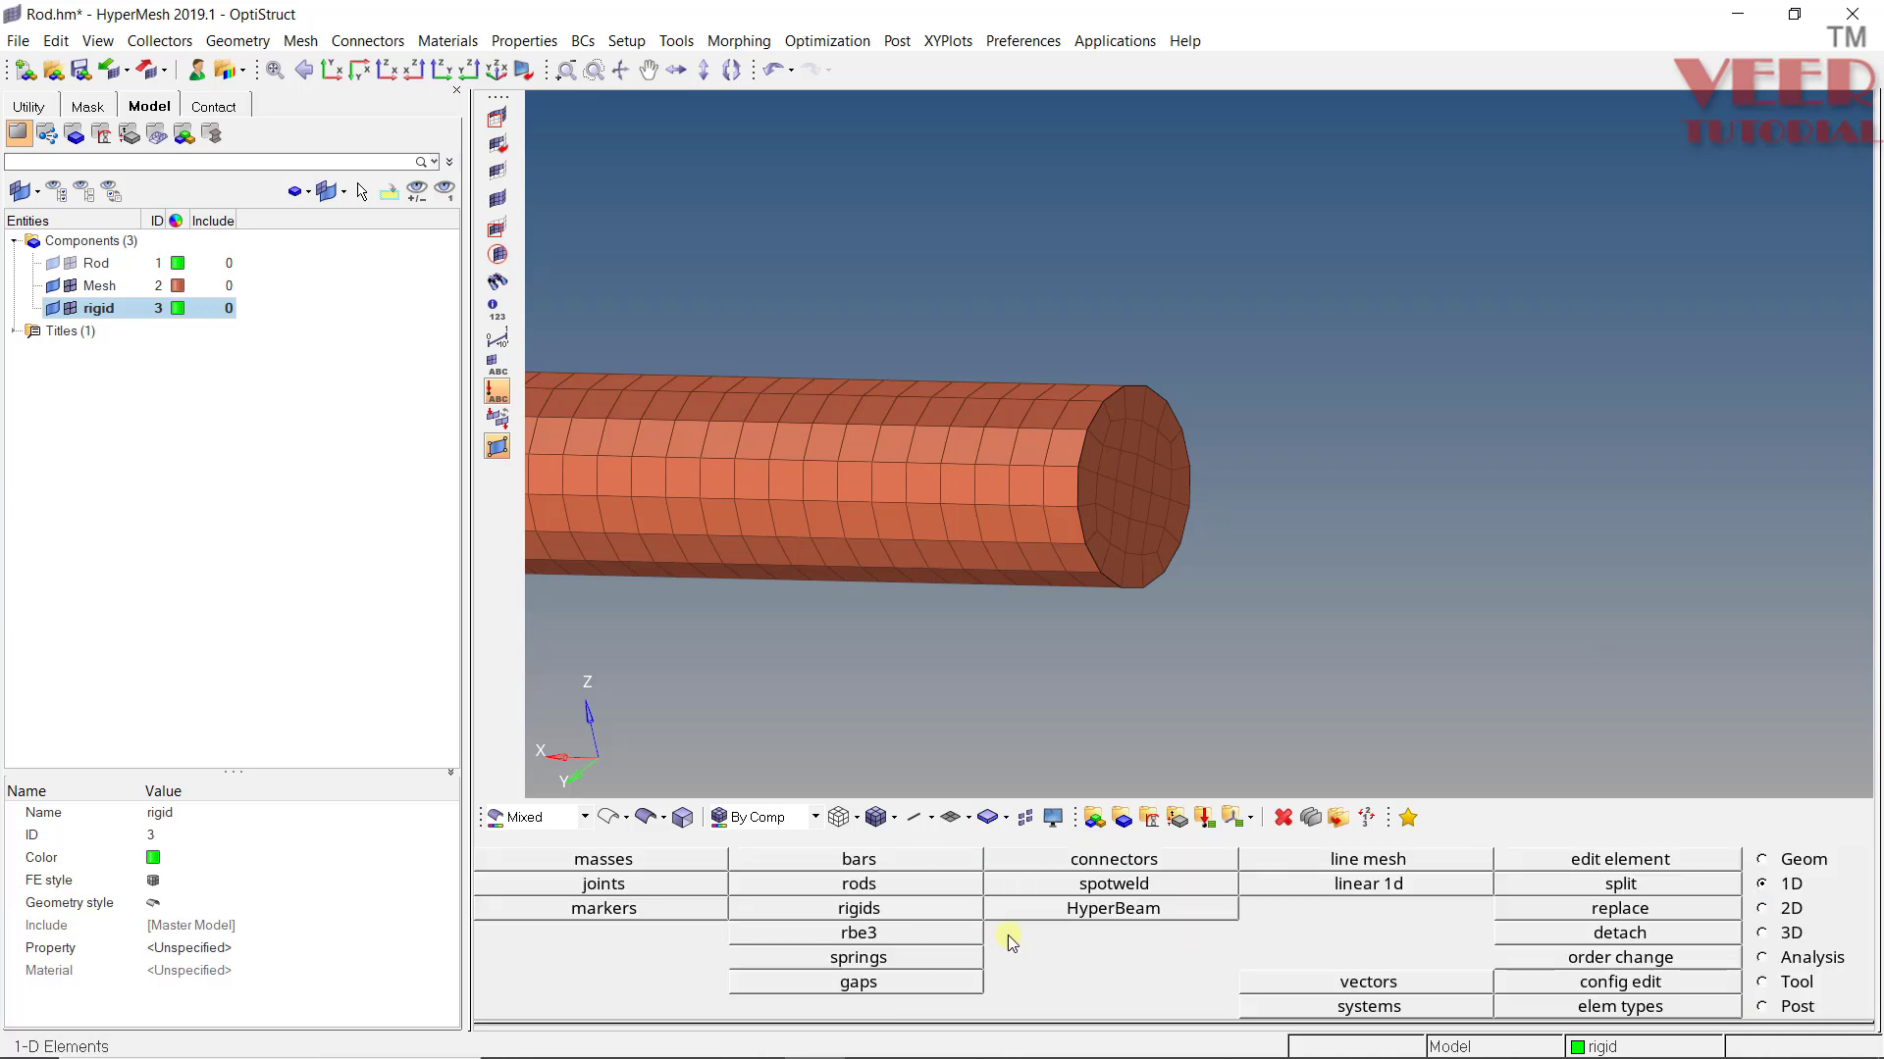
# Create an RBE2 rigid on the rod's end face with a calculated independent node and all the face's nodes as dependent nodes
pyautogui.click(888, 907)
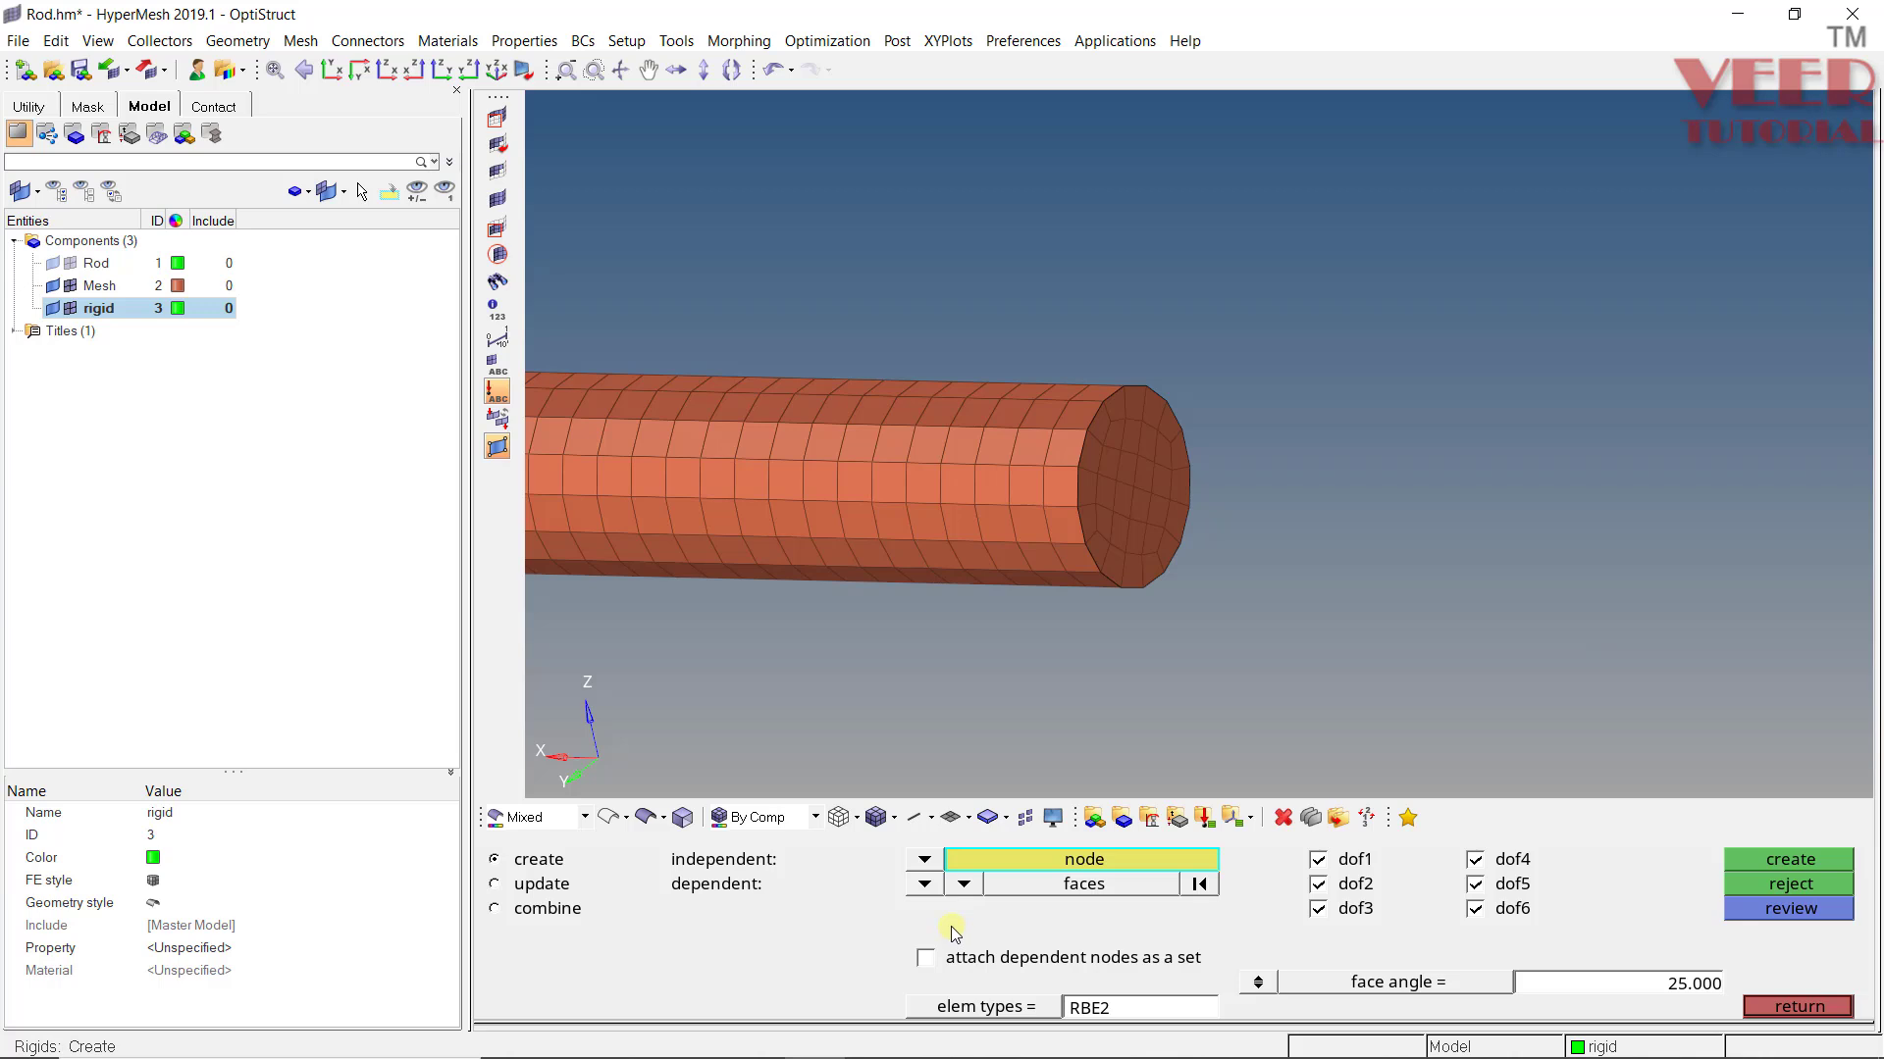
pyautogui.click(924, 859)
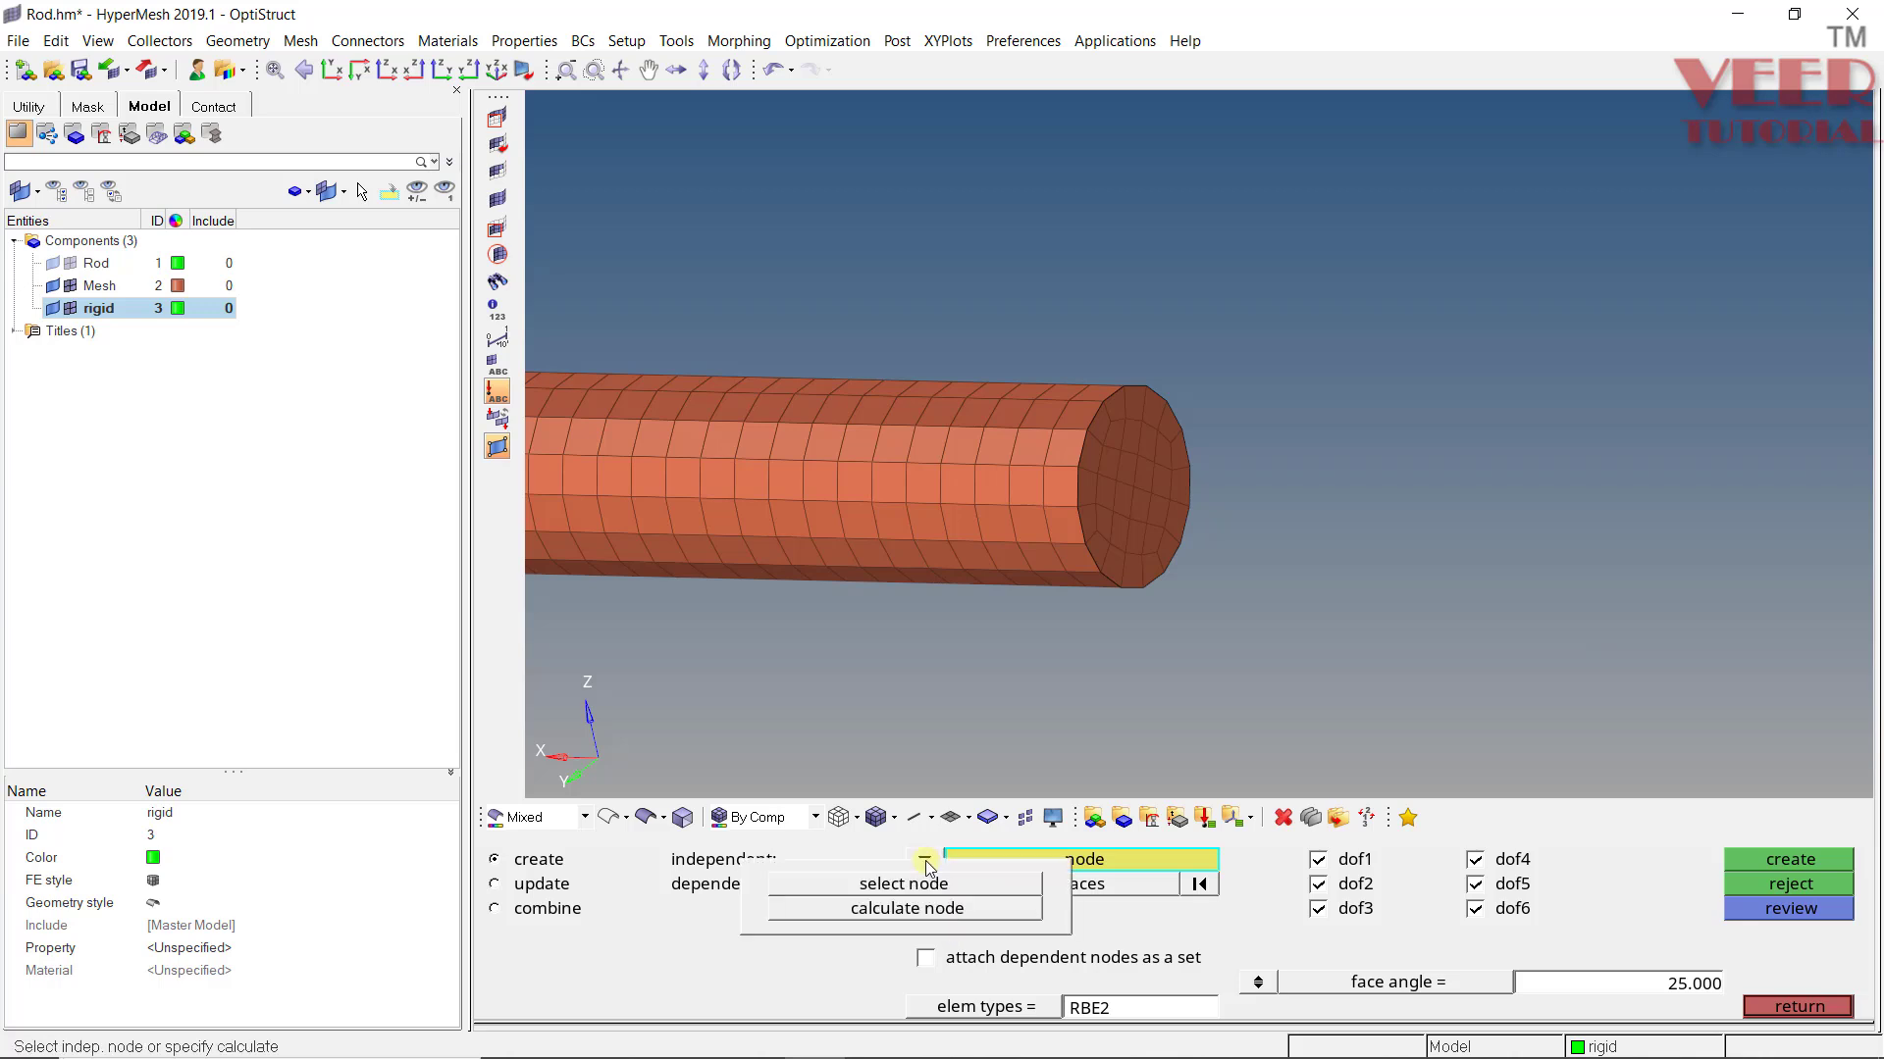
pyautogui.click(902, 907)
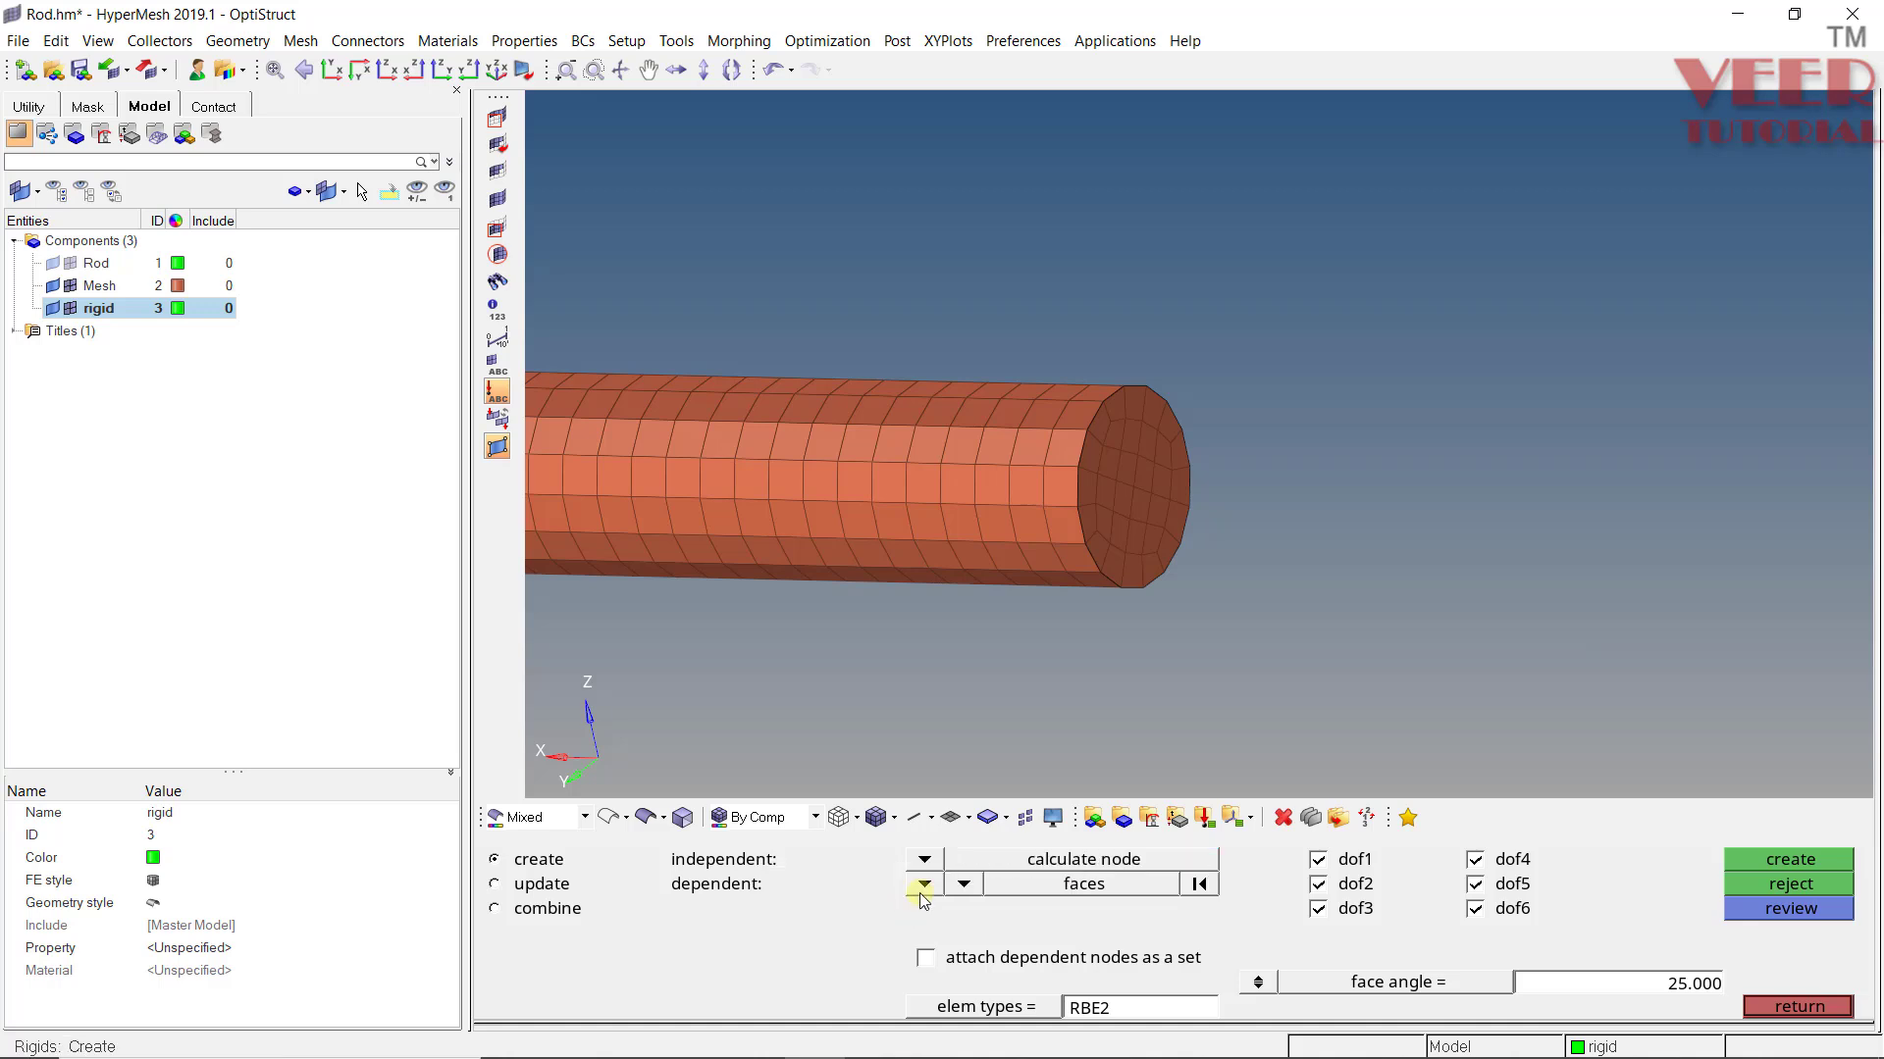
pyautogui.click(960, 885)
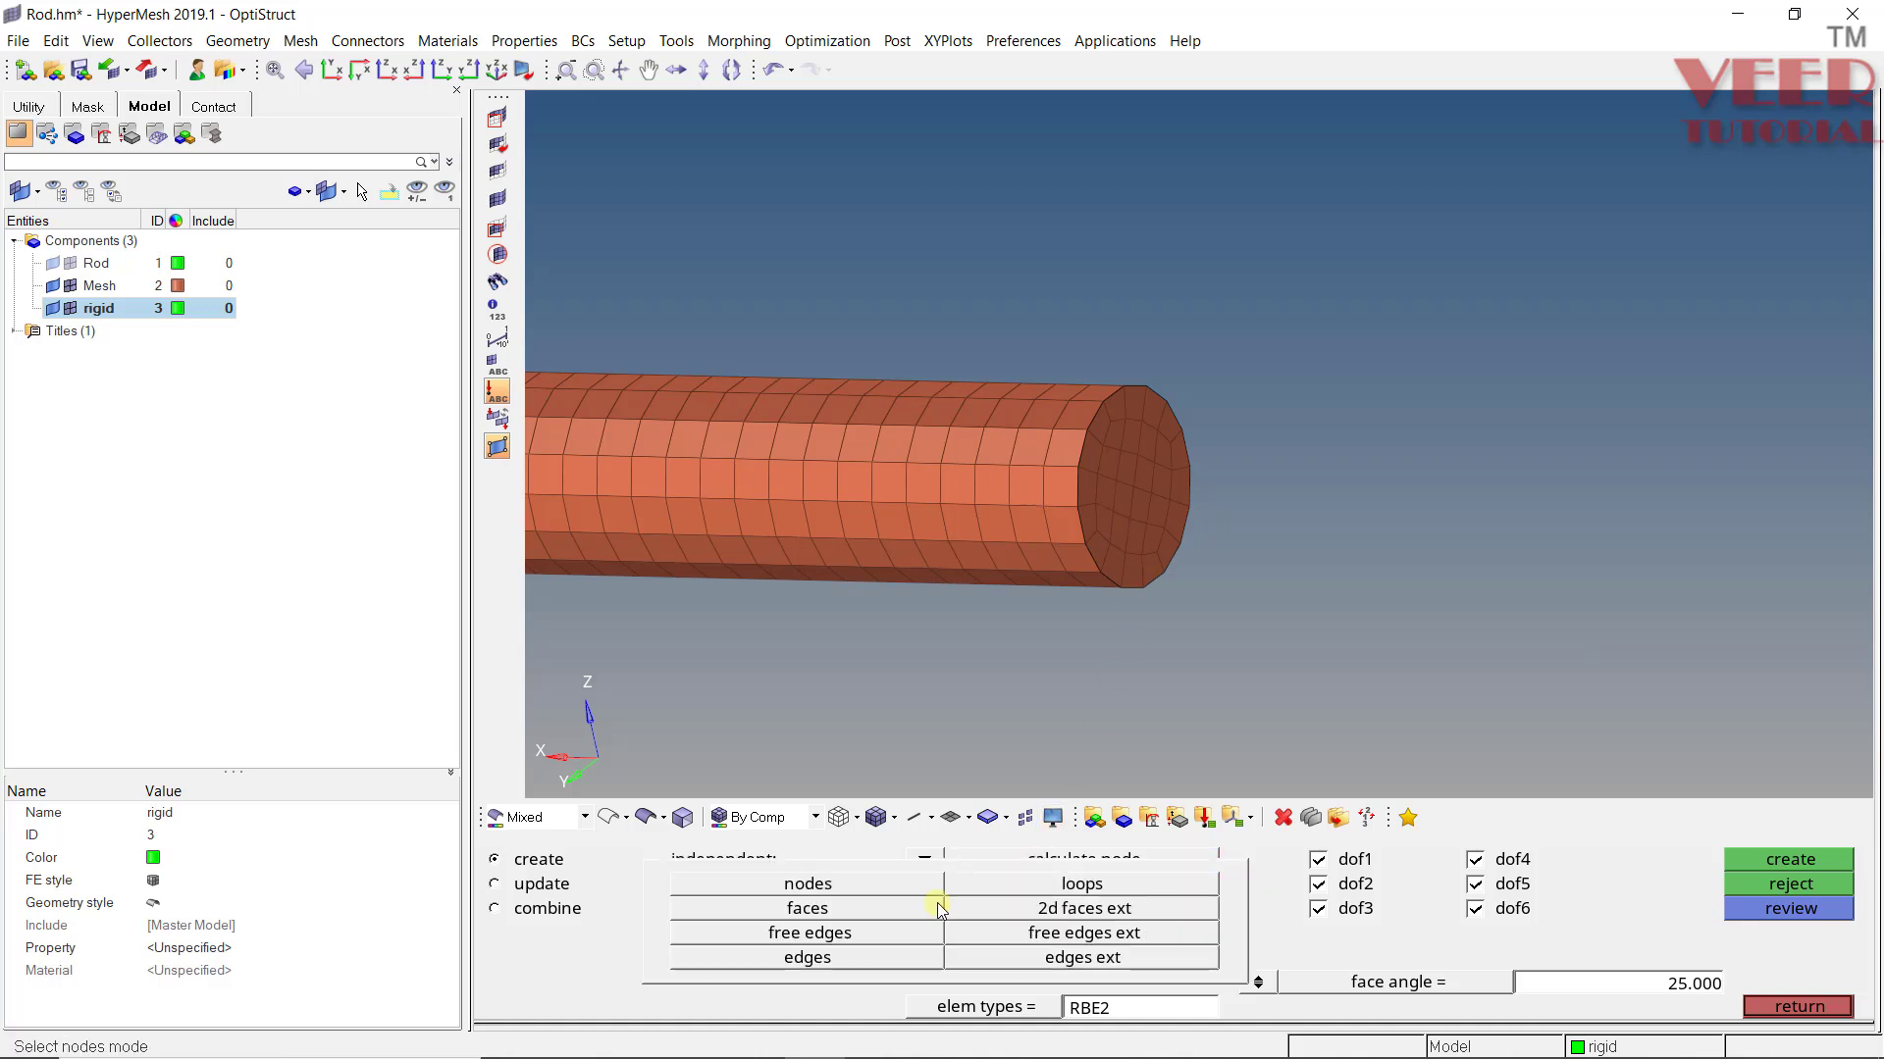
pyautogui.click(848, 884)
pyautogui.scroll(2, 1122, 508)
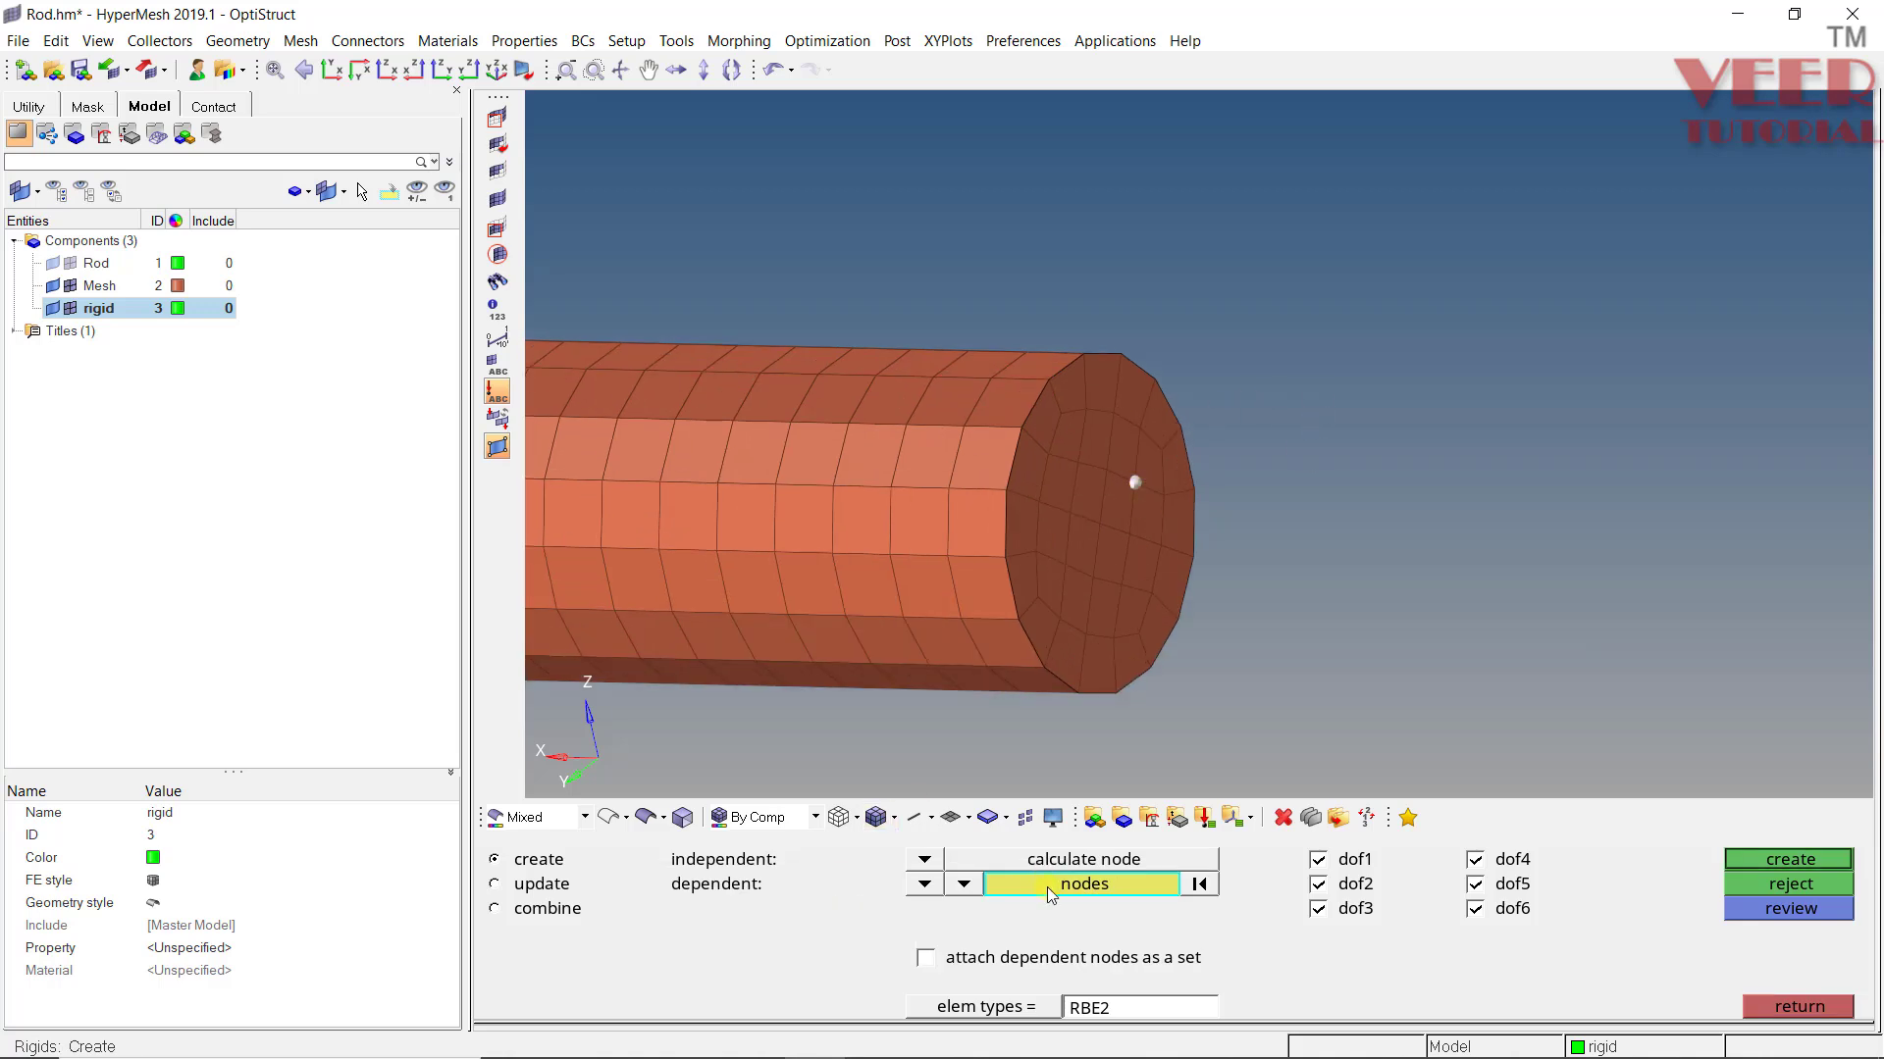
pyautogui.click(1085, 891)
pyautogui.click(1232, 955)
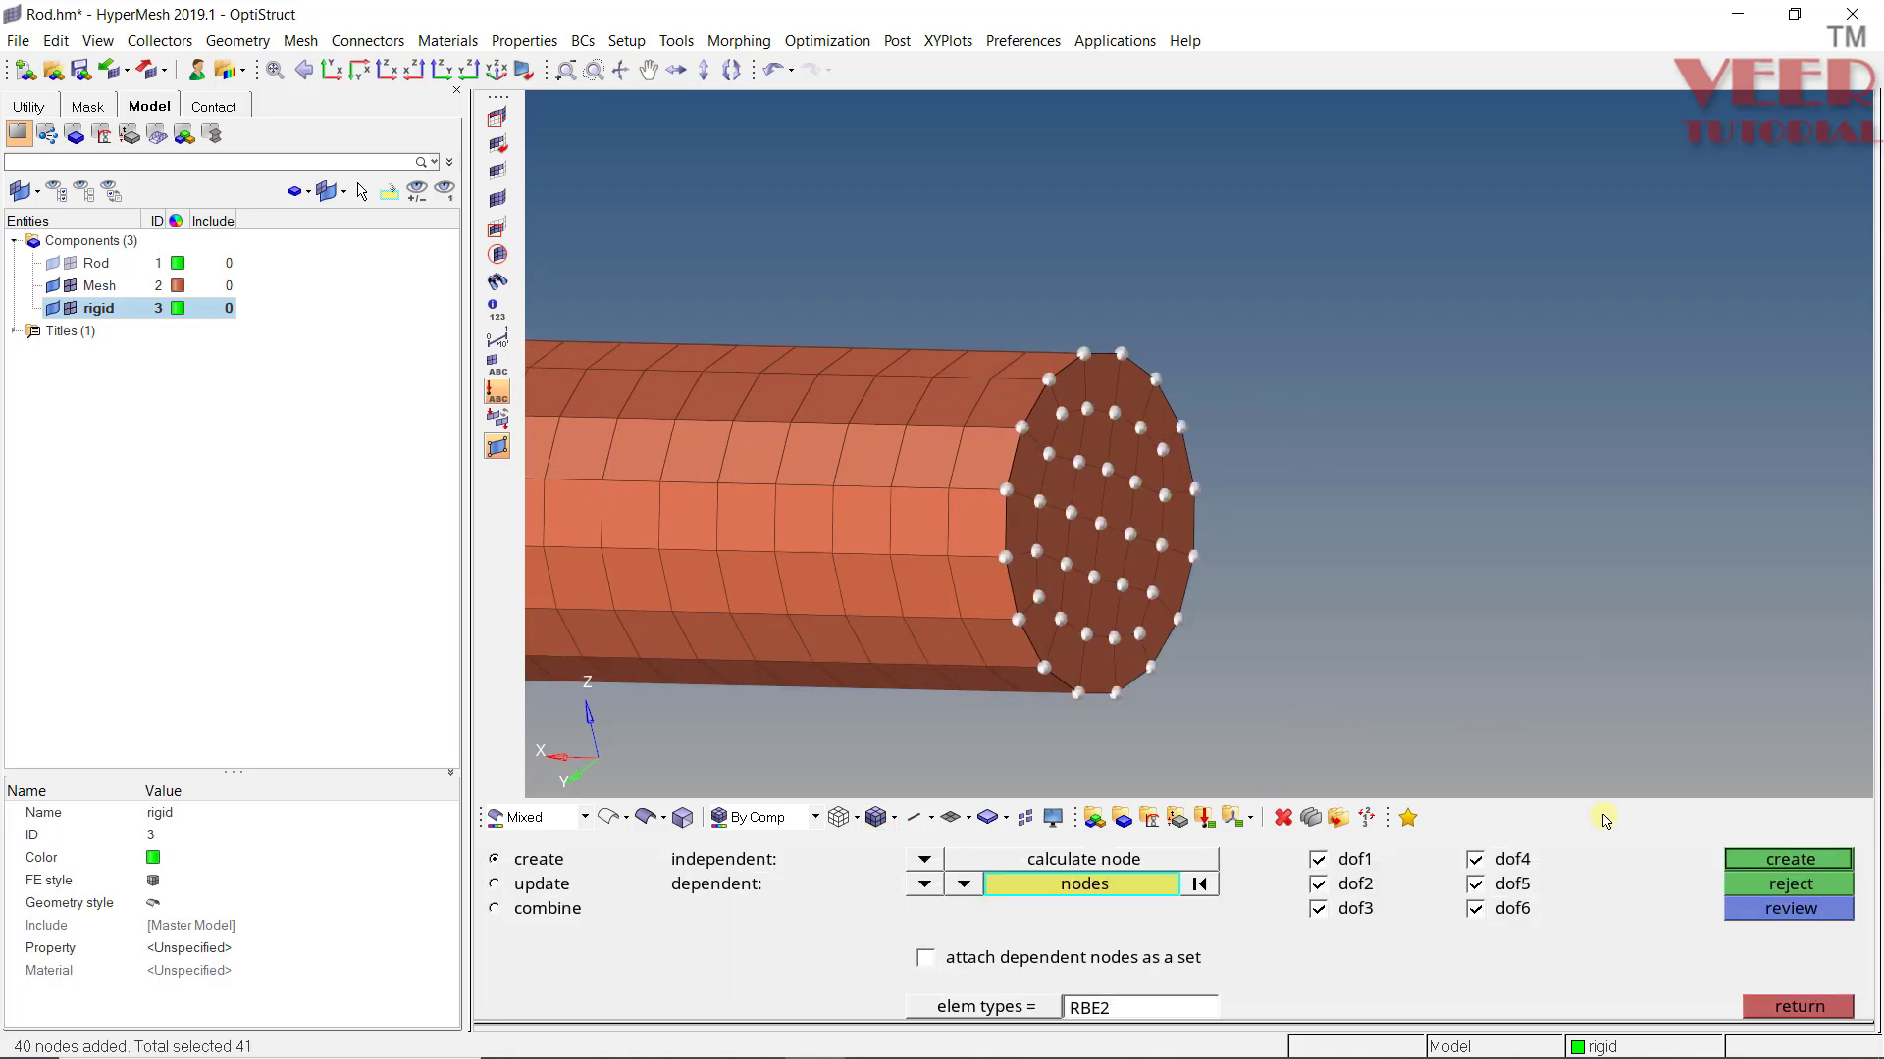
pyautogui.click(1821, 857)
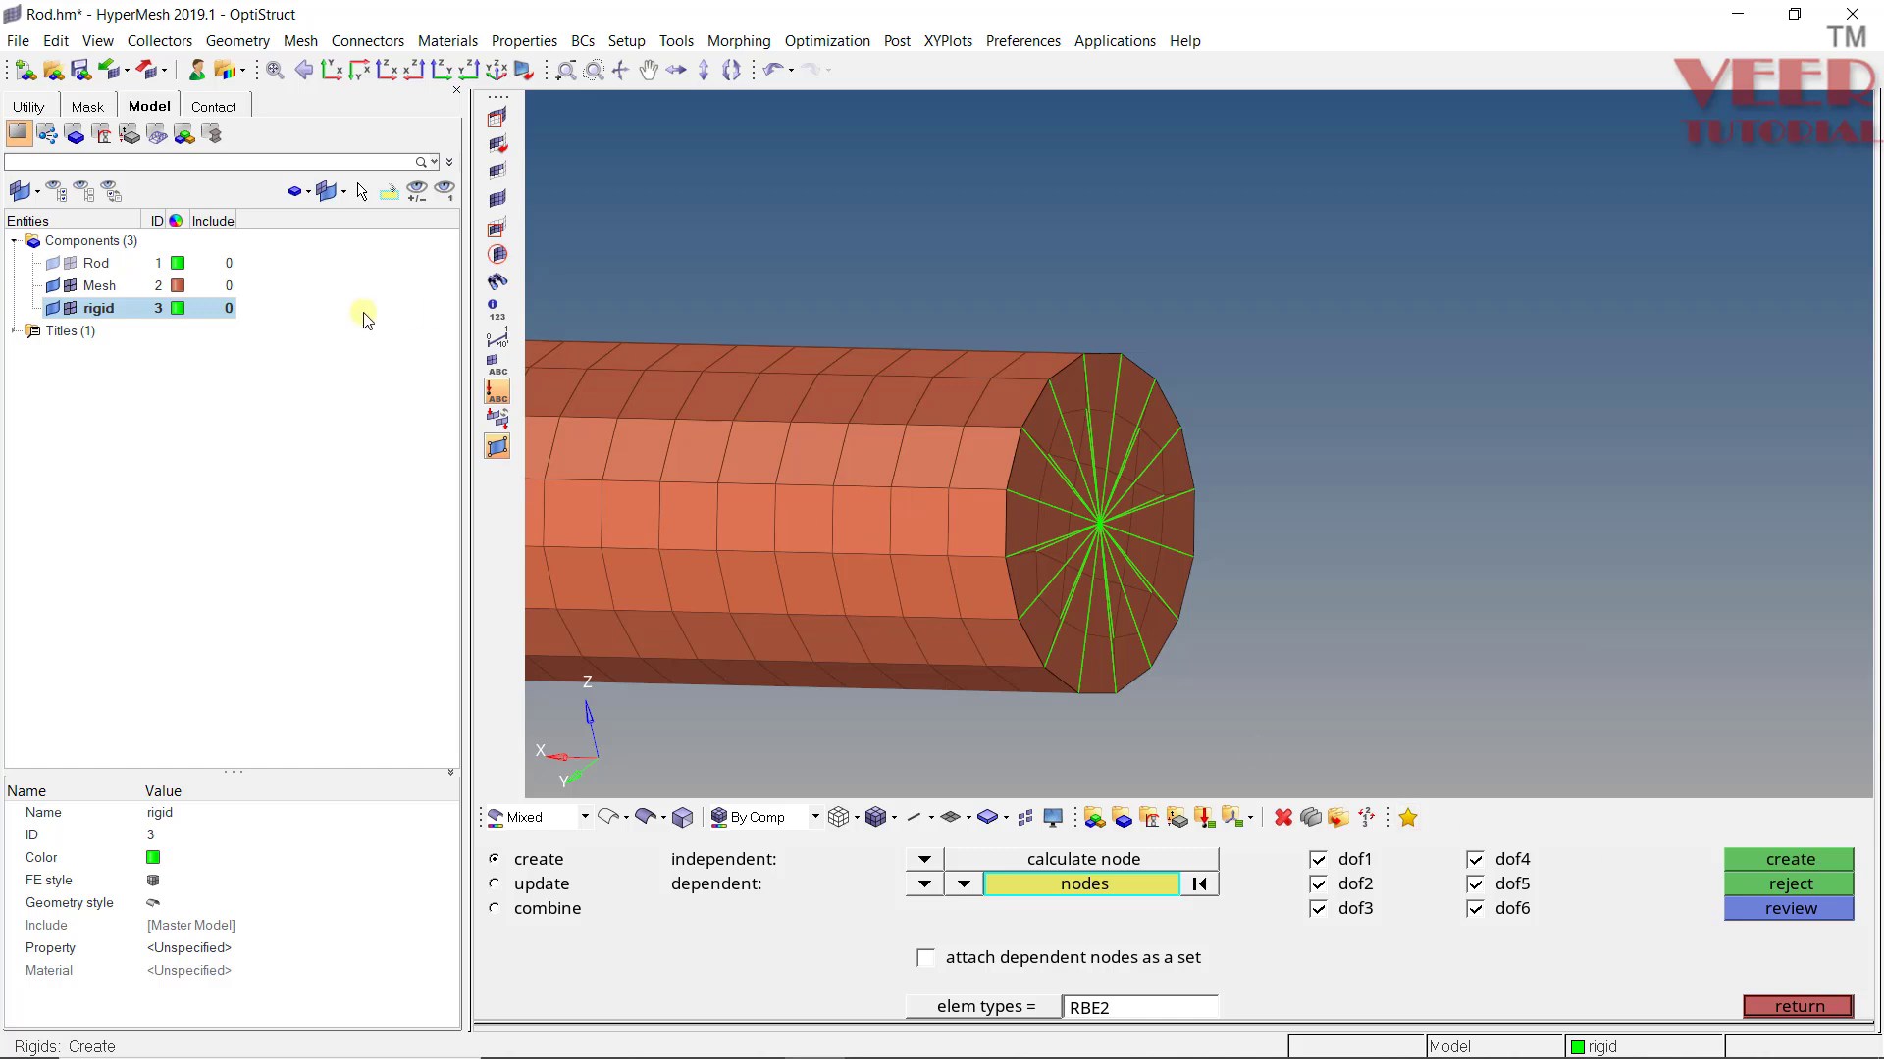
# Hide the Mesh component's elements to inspect the RBE2 rigid on its own
pyautogui.click(70, 286)
pyautogui.keyDown('ctrl'); pyautogui.moveTo(1186, 509); pyautogui.dragTo(1049, 474); pyautogui.keyUp('ctrl')
pyautogui.keyDown('ctrl'); pyautogui.scroll(3, 1050, 474); pyautogui.keyUp('ctrl')
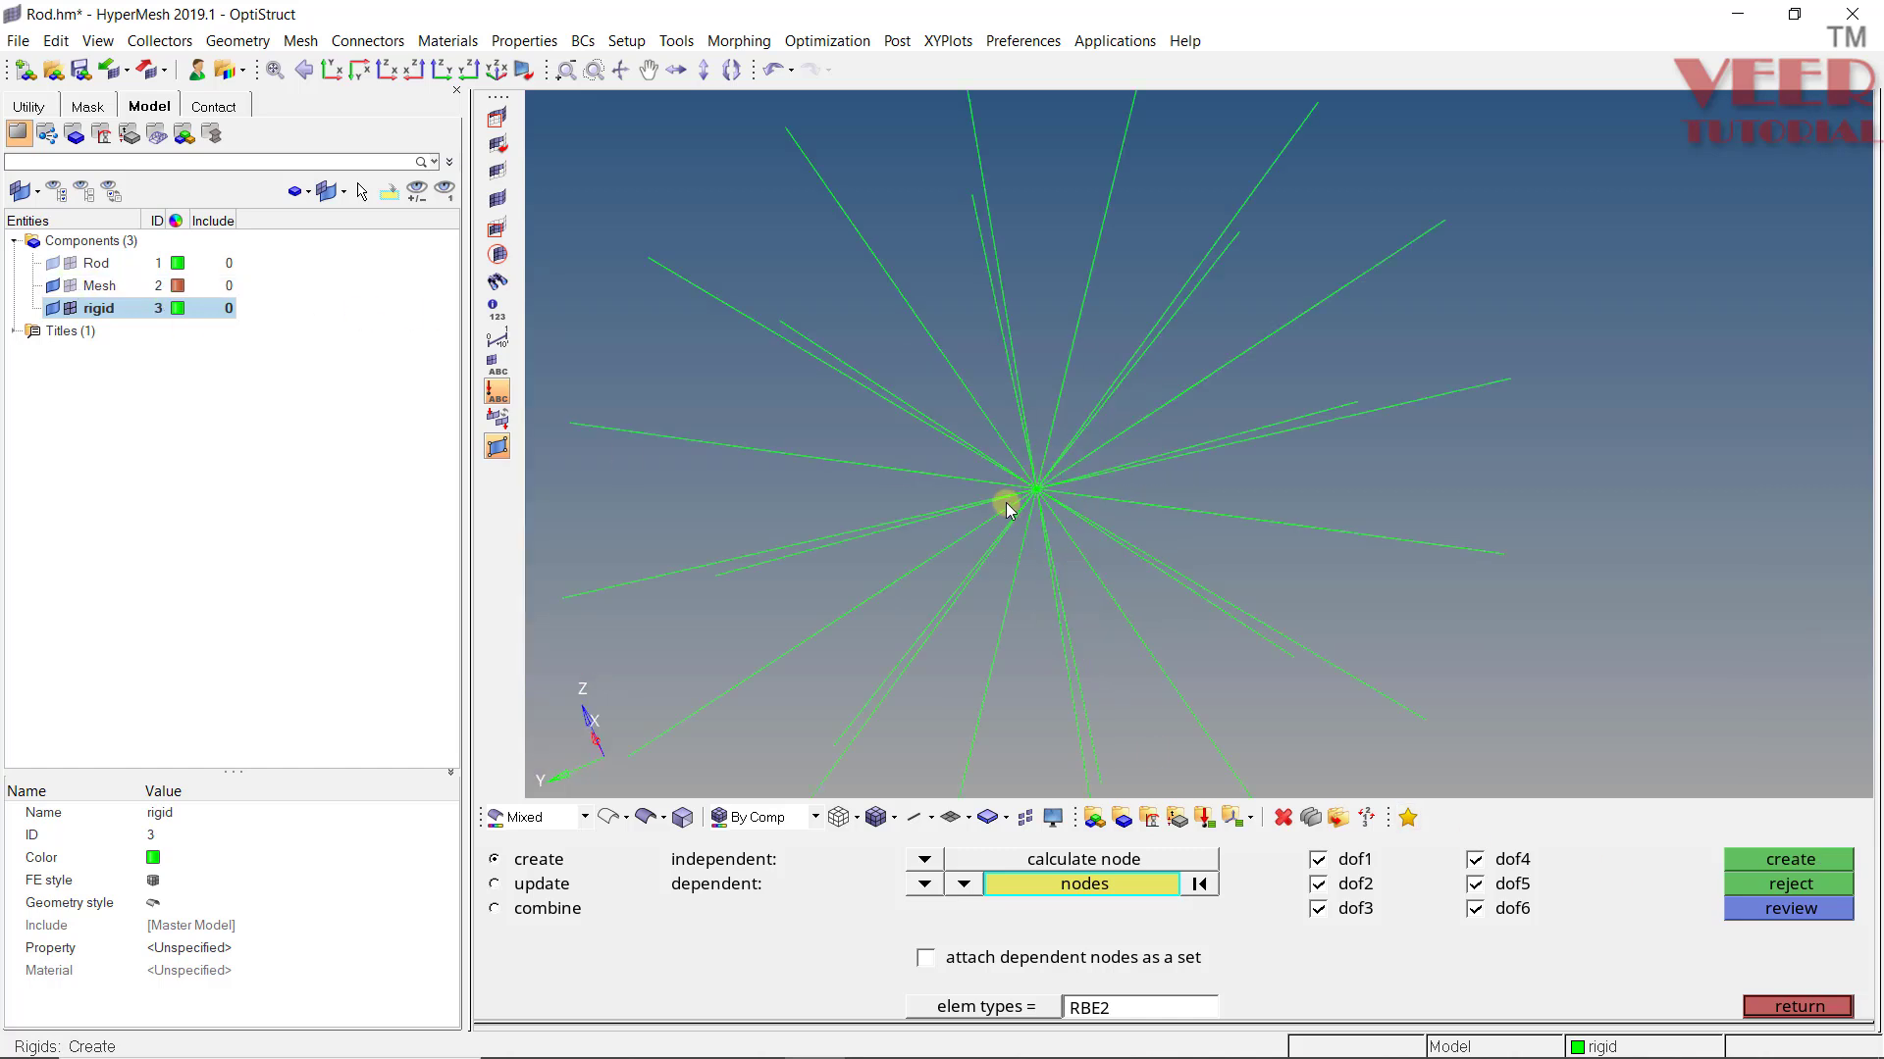
pyautogui.press('Escape')
pyautogui.keyDown('ctrl'); pyautogui.scroll(-3, 1463, 602); pyautogui.keyUp('ctrl')
pyautogui.keyDown('ctrl'); pyautogui.moveTo(1374, 552); pyautogui.dragTo(1205, 586); pyautogui.keyUp('ctrl')
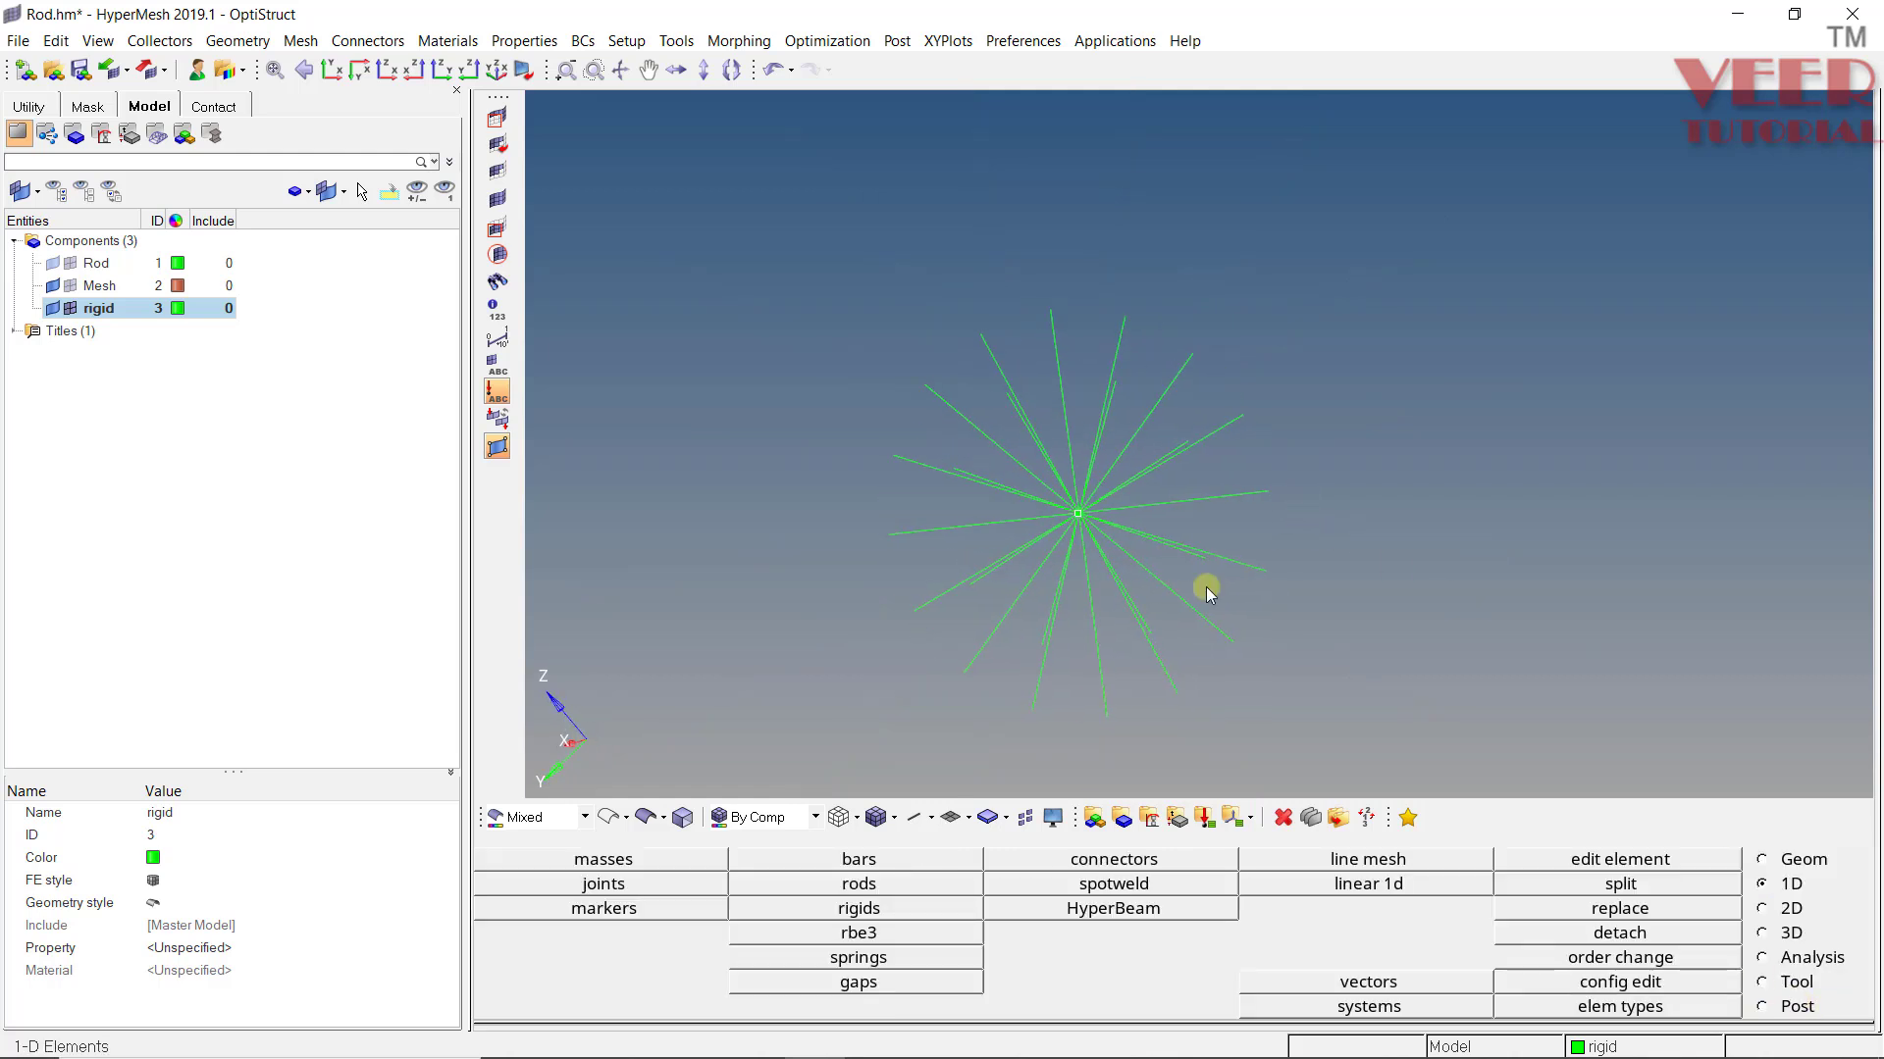
# Review the RBE2 rigid and examine its independent node, dependent node labels and degrees of freedom
pyautogui.click(861, 909)
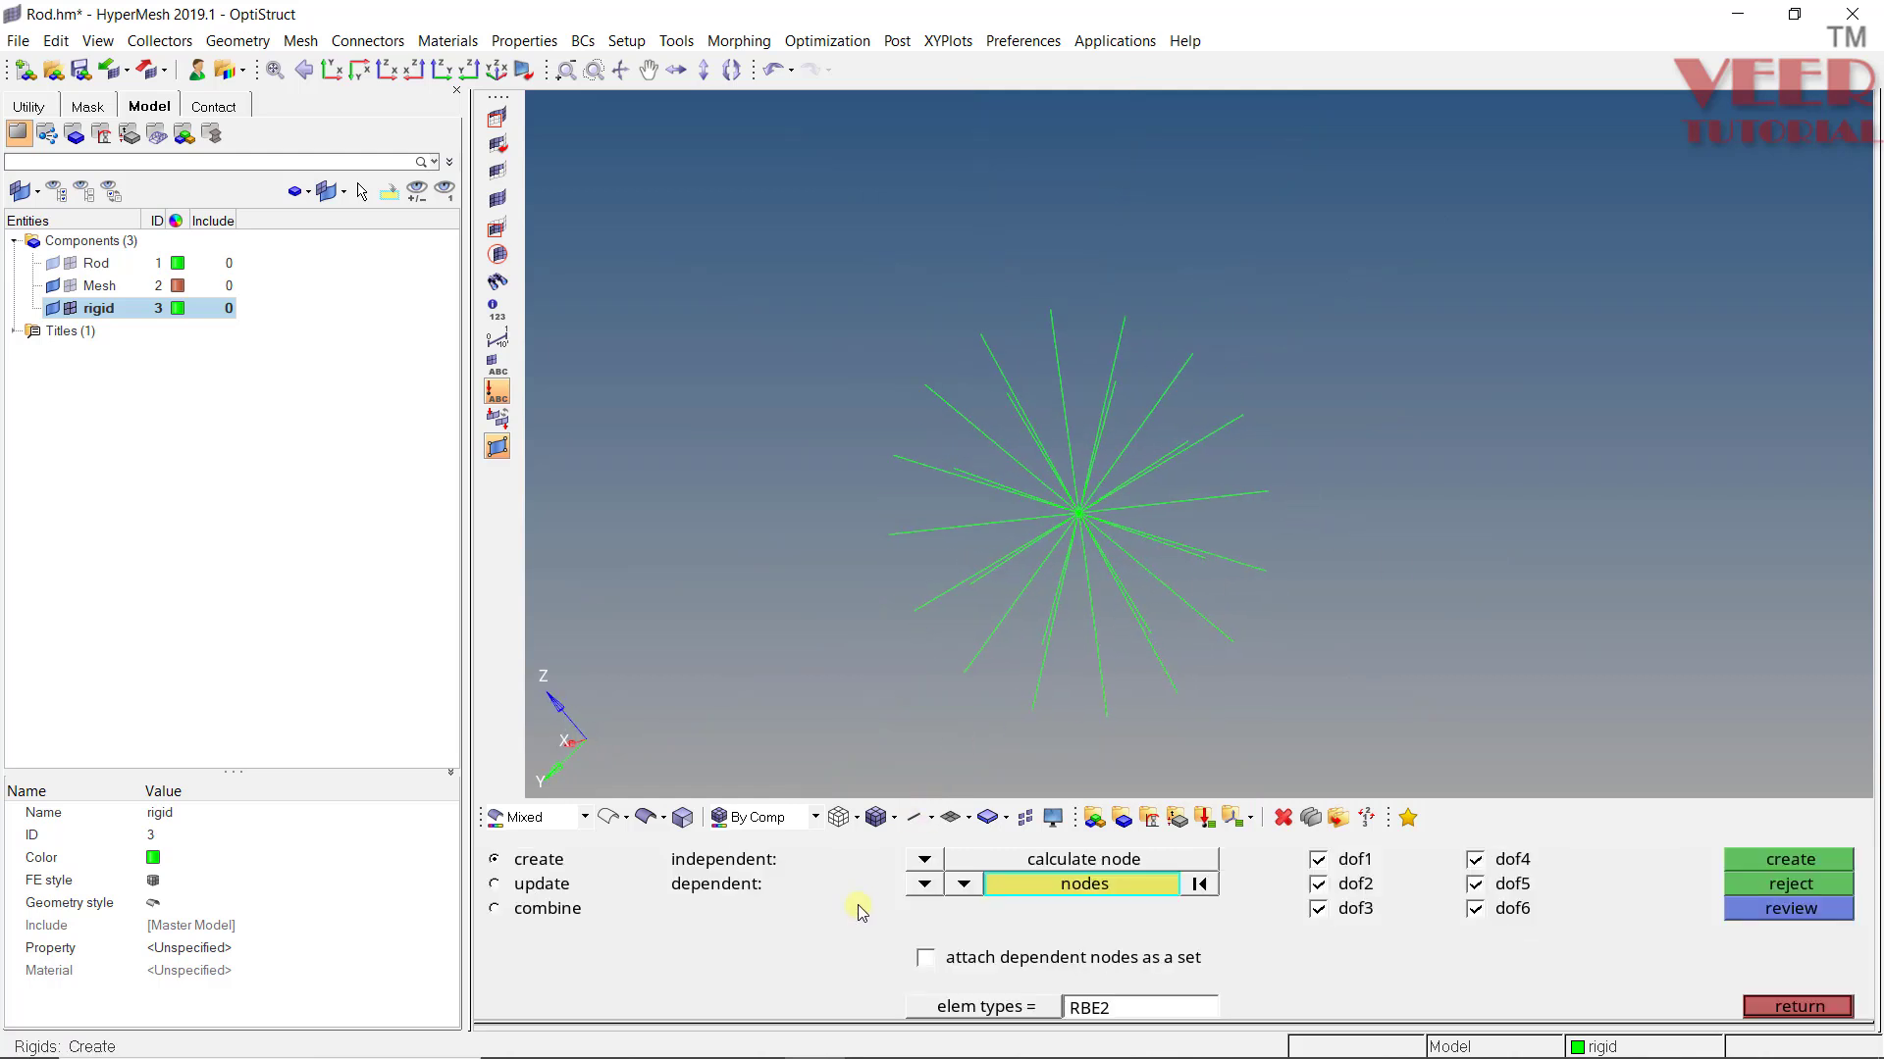
pyautogui.click(1817, 910)
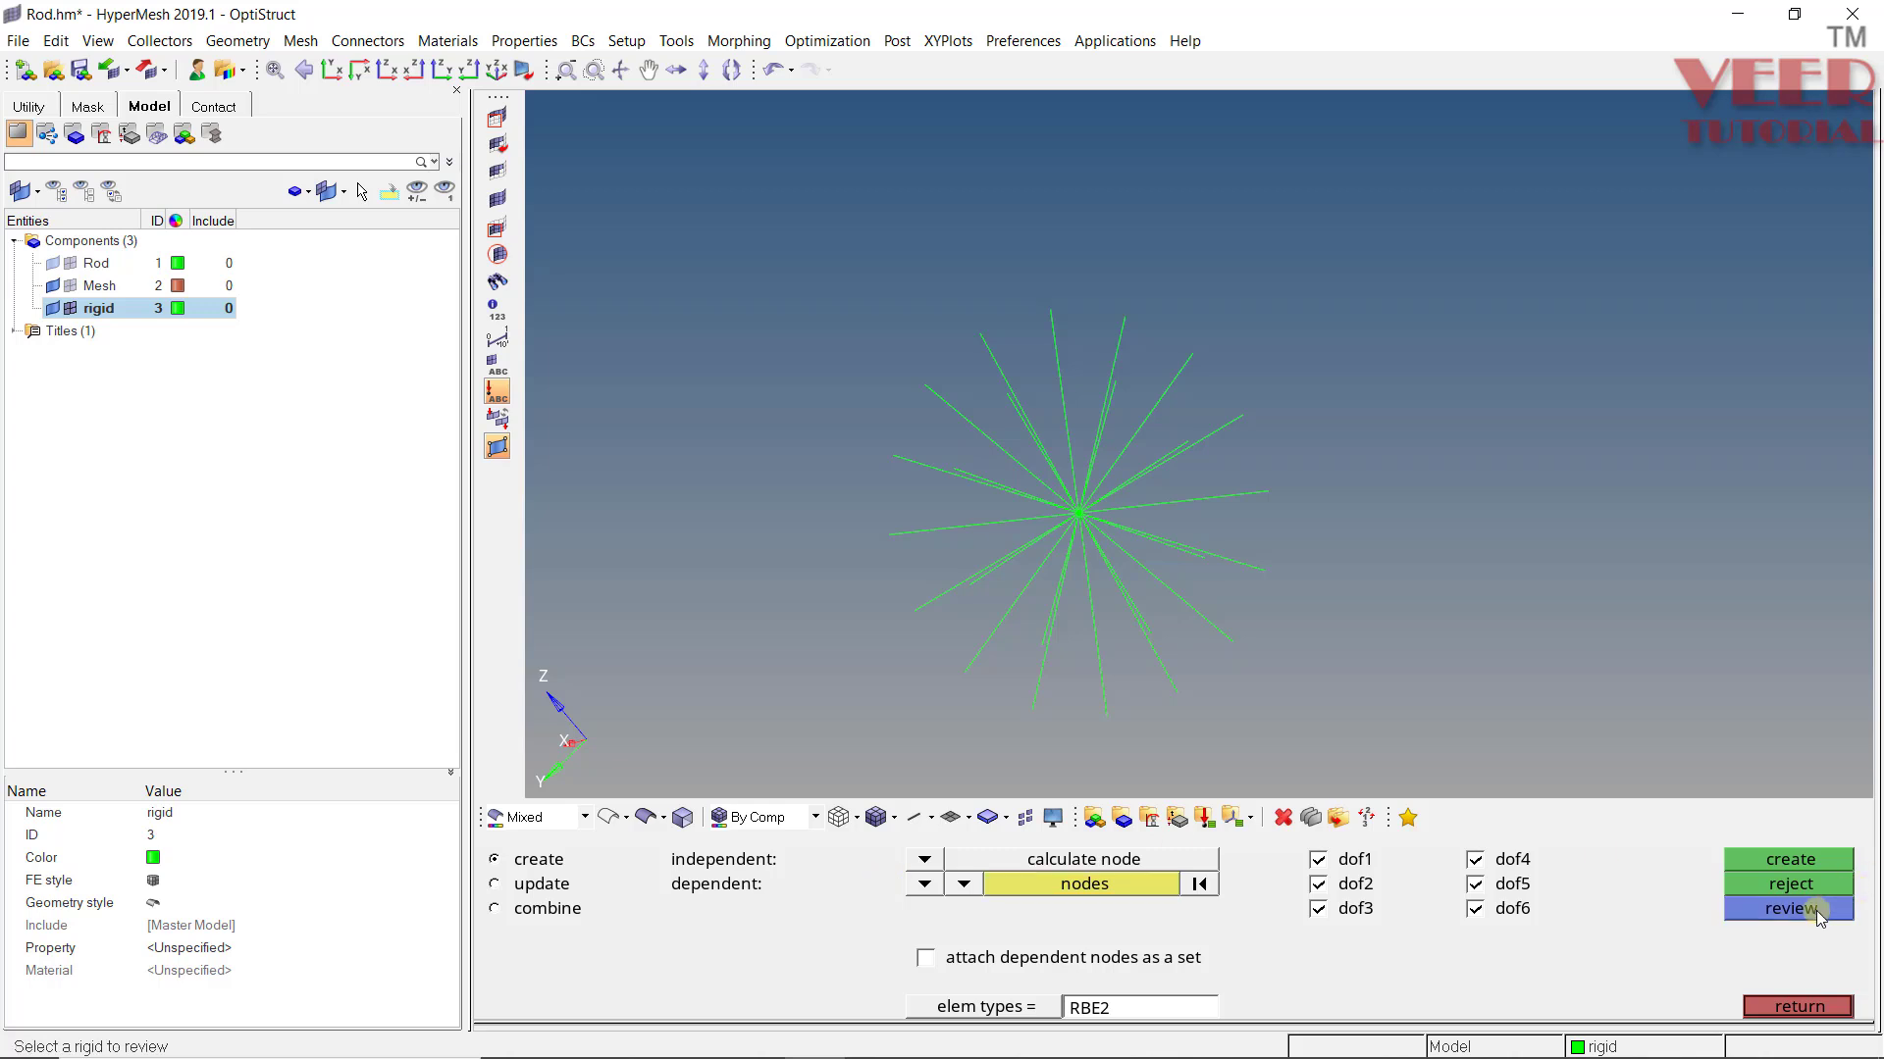
pyautogui.click(1087, 516)
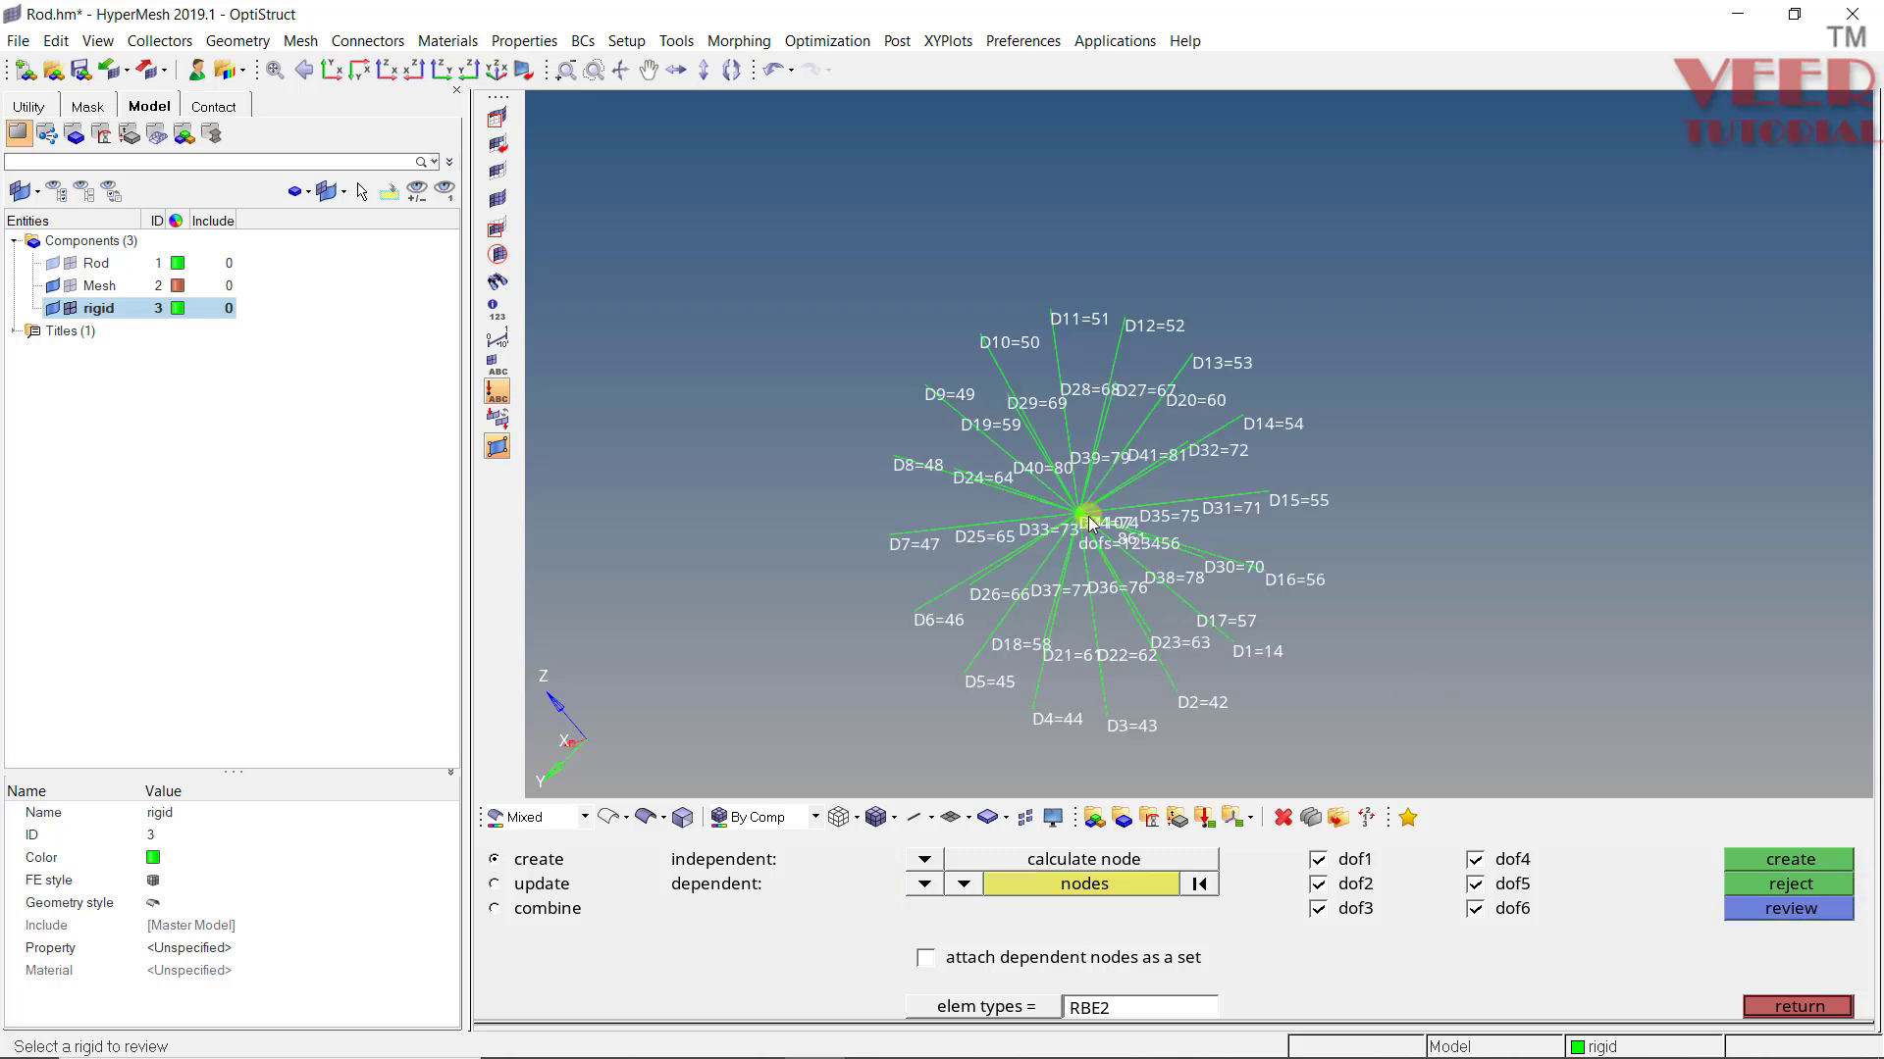
pyautogui.scroll(5, 1087, 516)
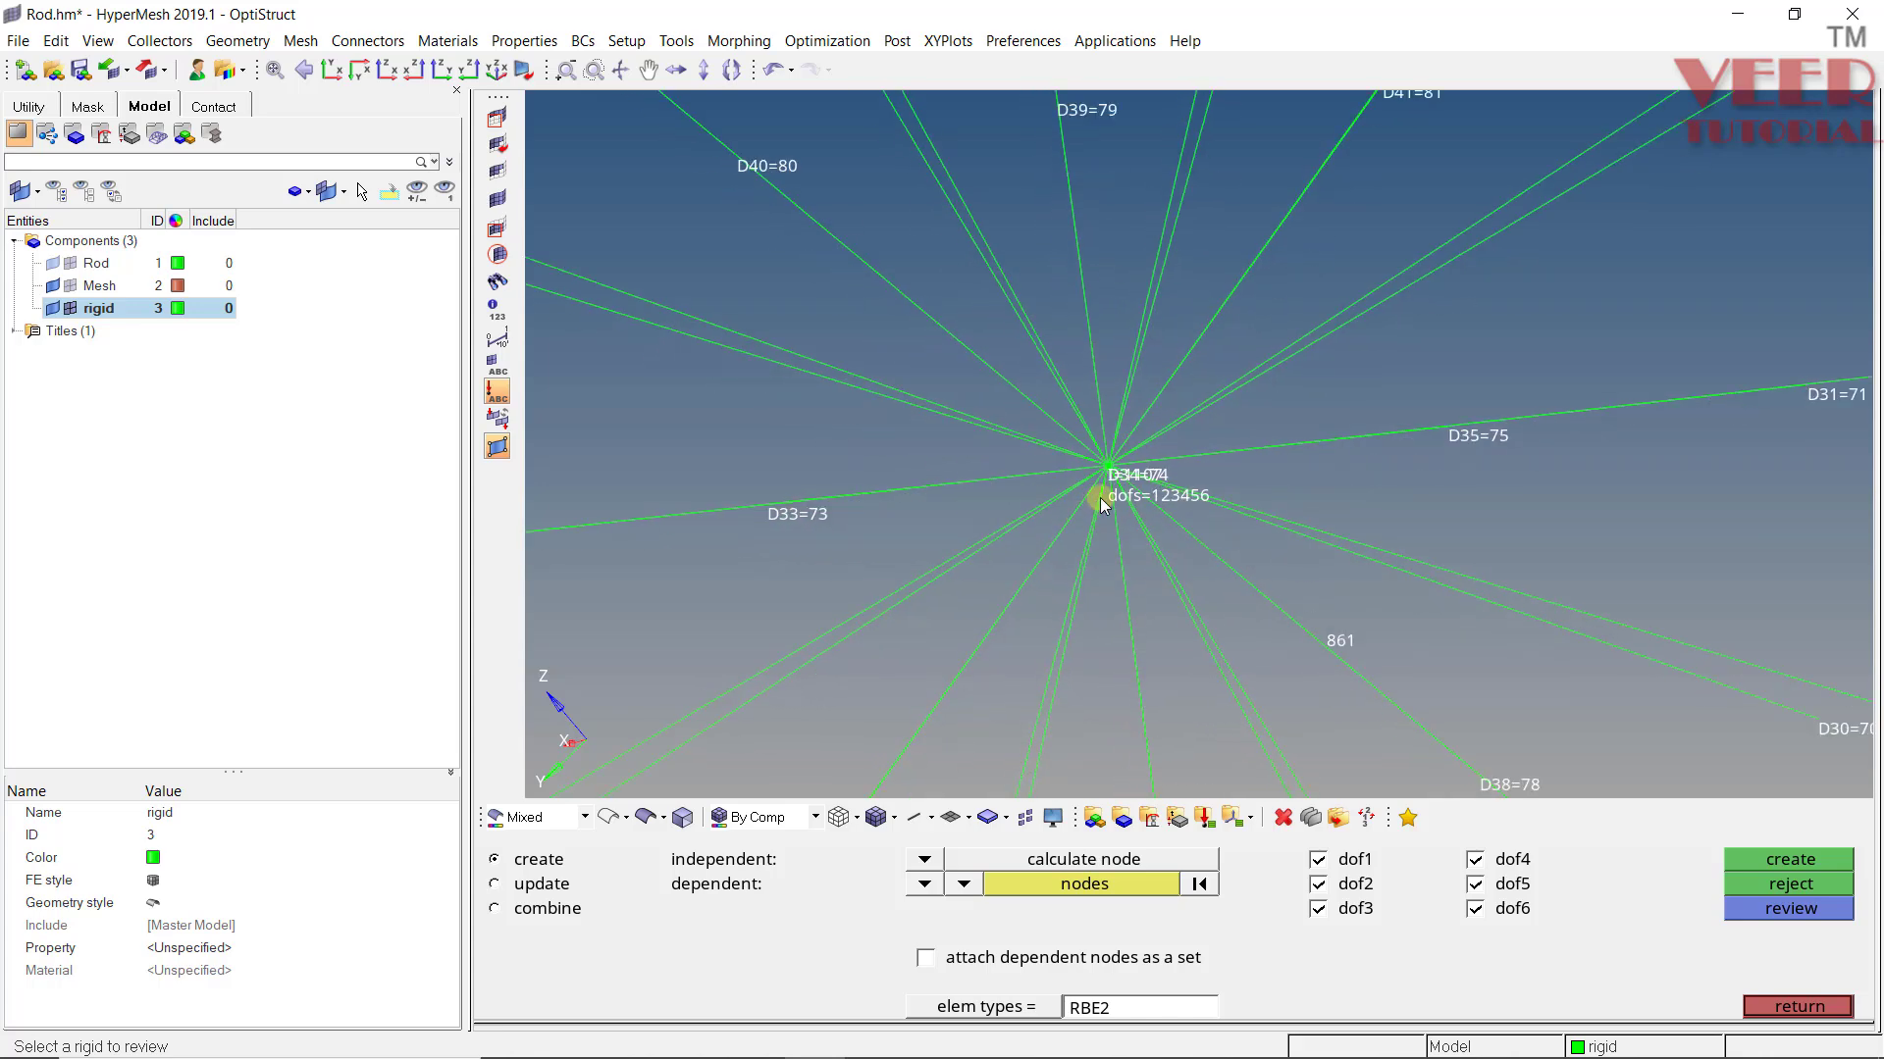
pyautogui.scroll(4, 1140, 451)
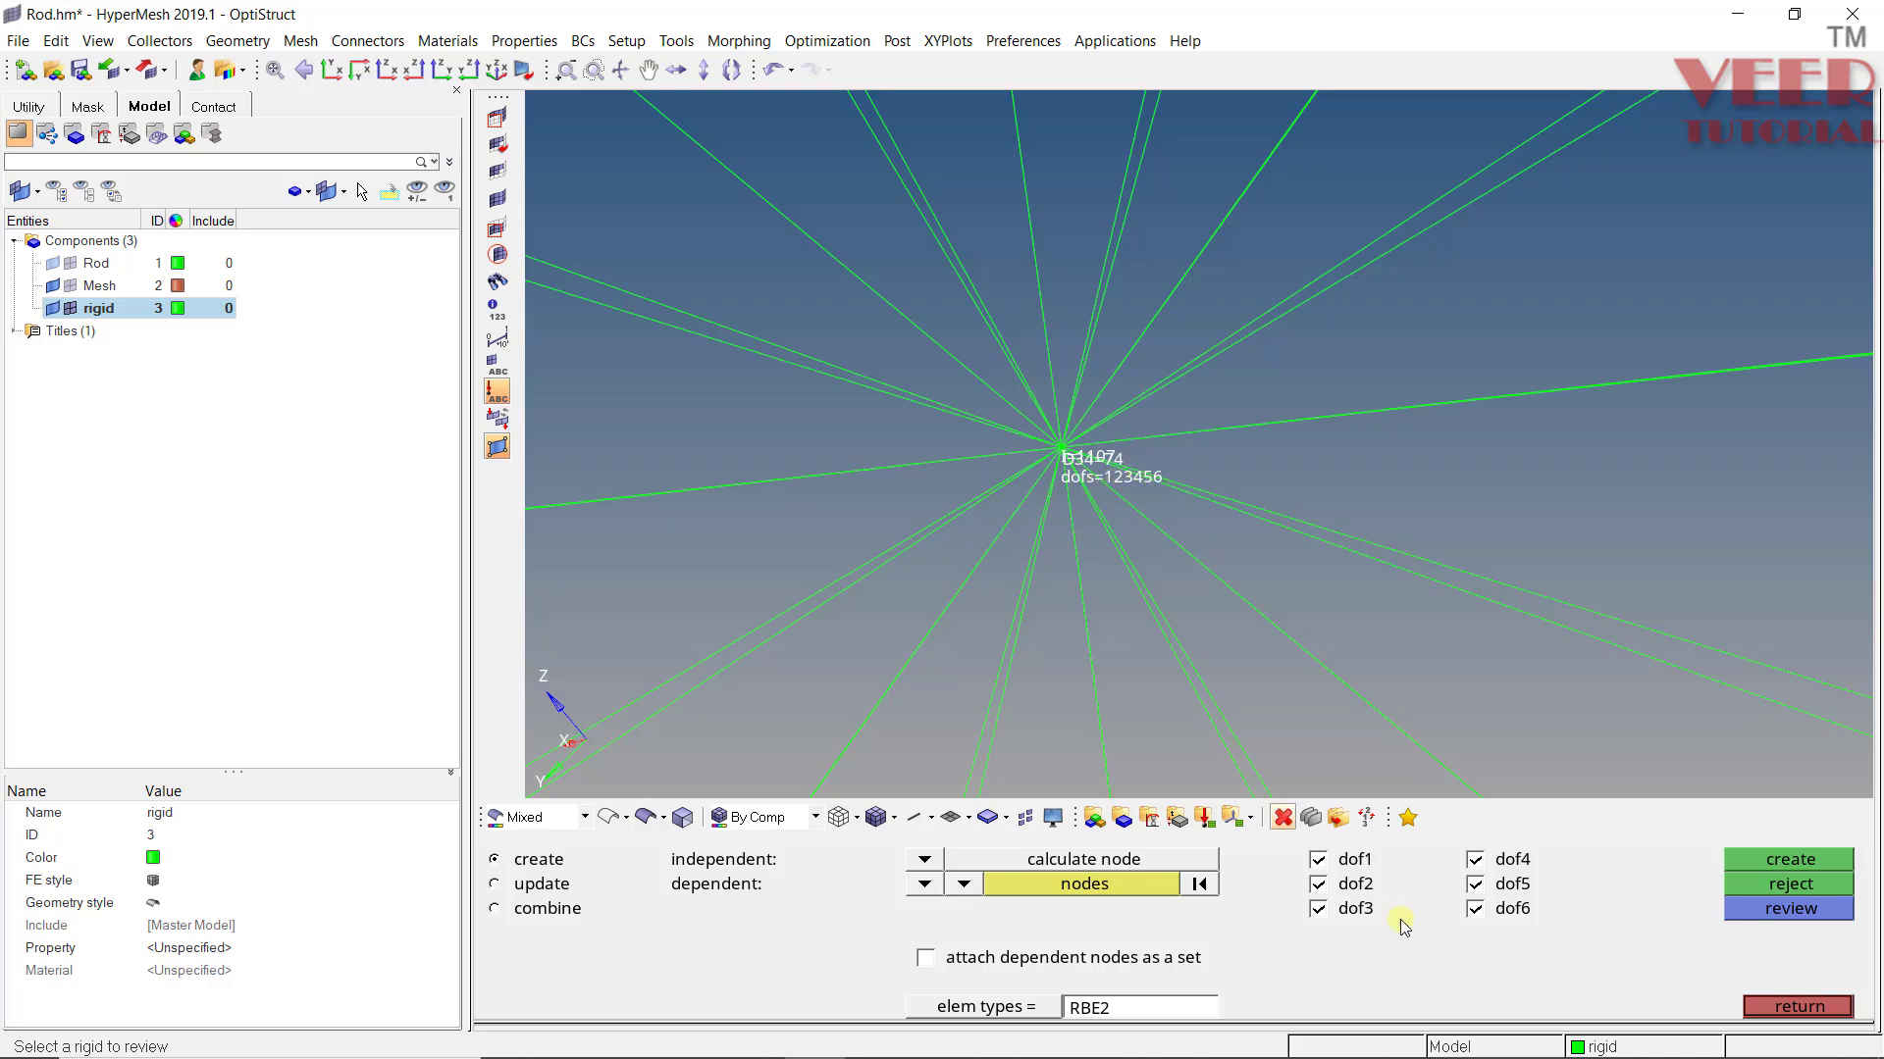
pyautogui.keyDown('ctrl'); pyautogui.scroll(-5, 1019, 316); pyautogui.keyUp('ctrl')
pyautogui.scroll(-3, 1030, 328)
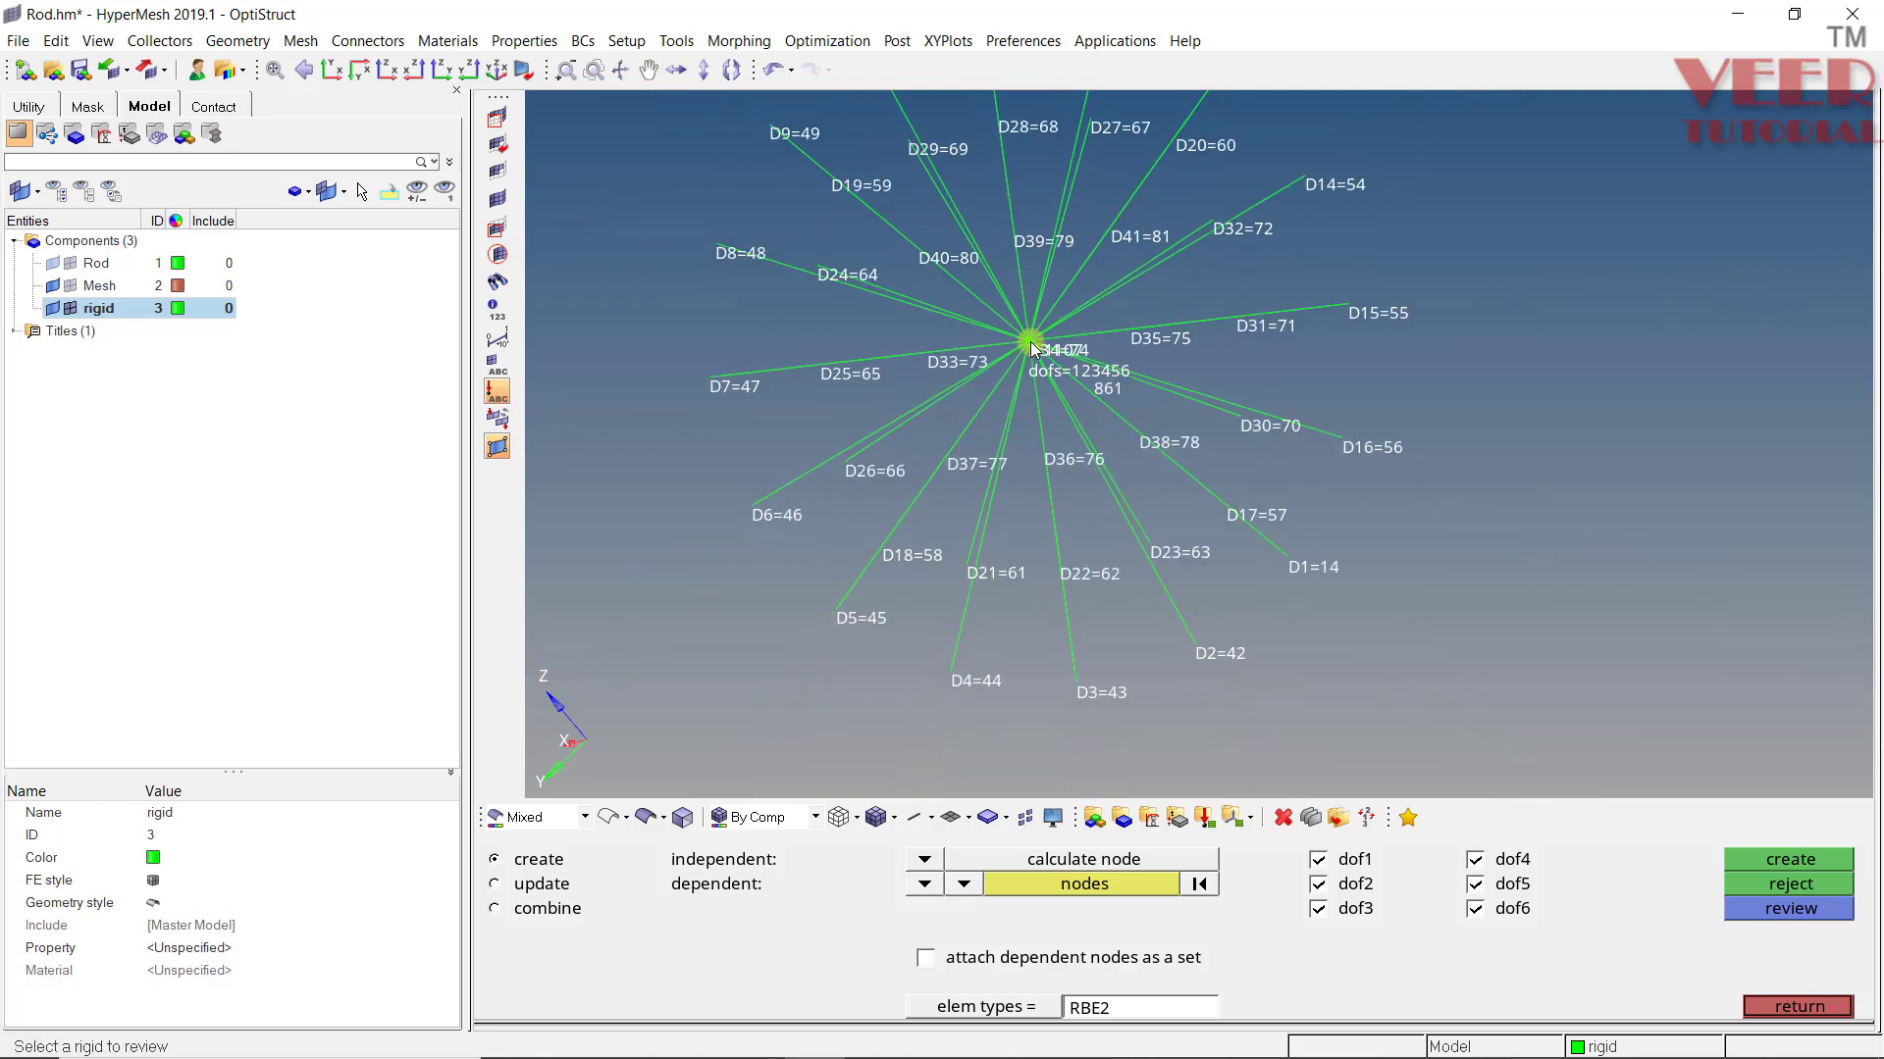
pyautogui.scroll(3, 867, 173)
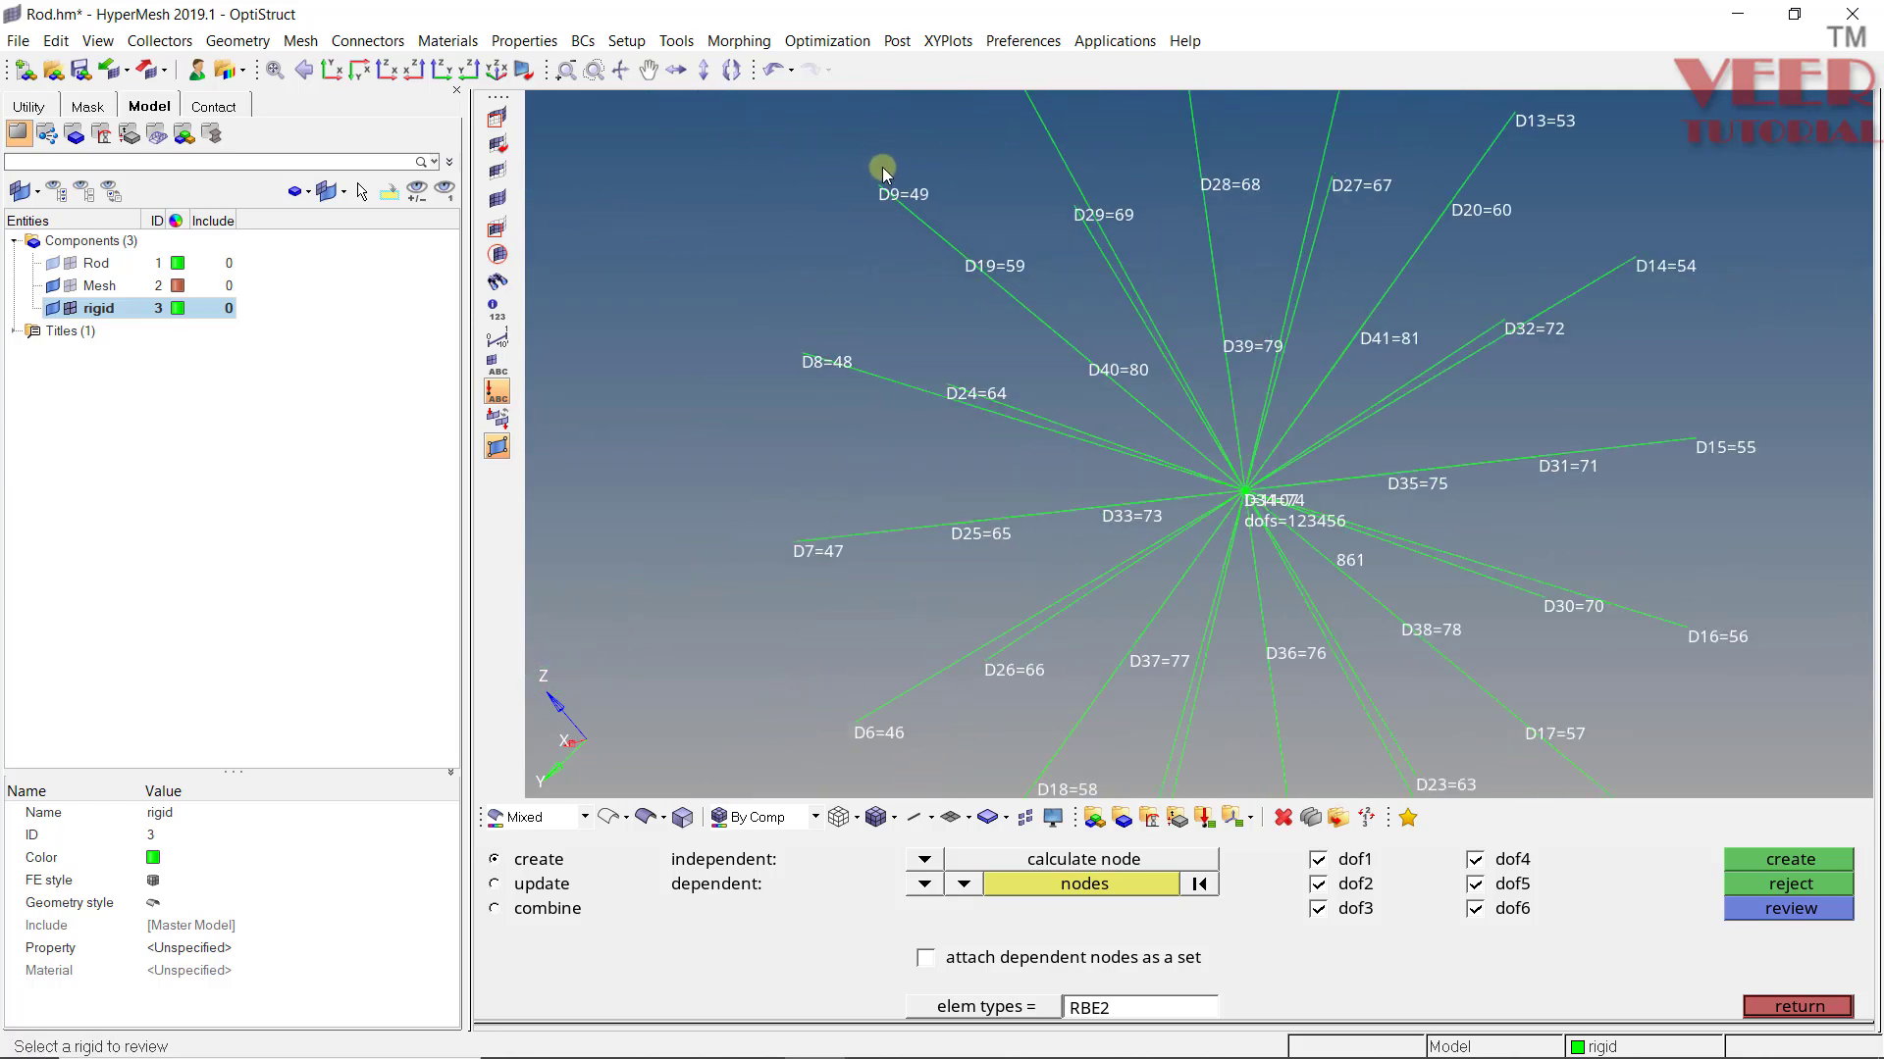
pyautogui.scroll(2, 883, 172)
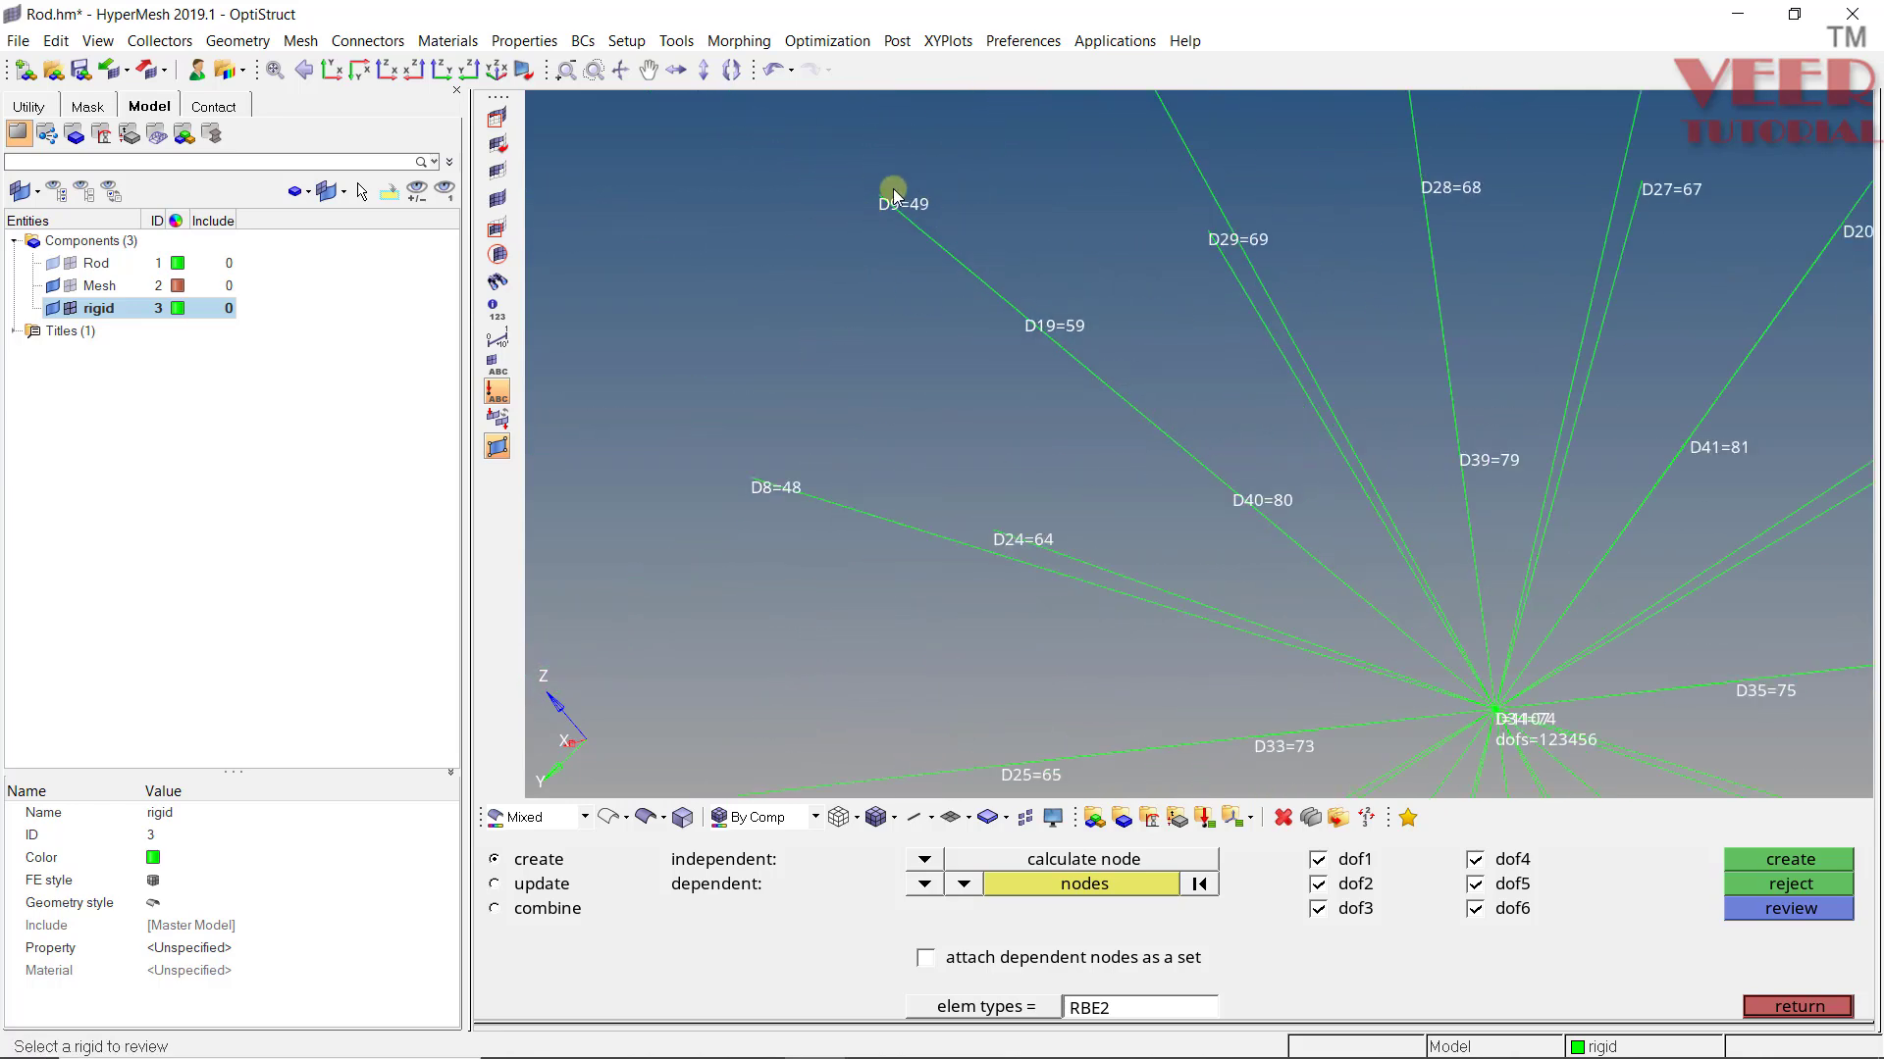
pyautogui.scroll(-2, 962, 239)
pyautogui.scroll(3, 1179, 451)
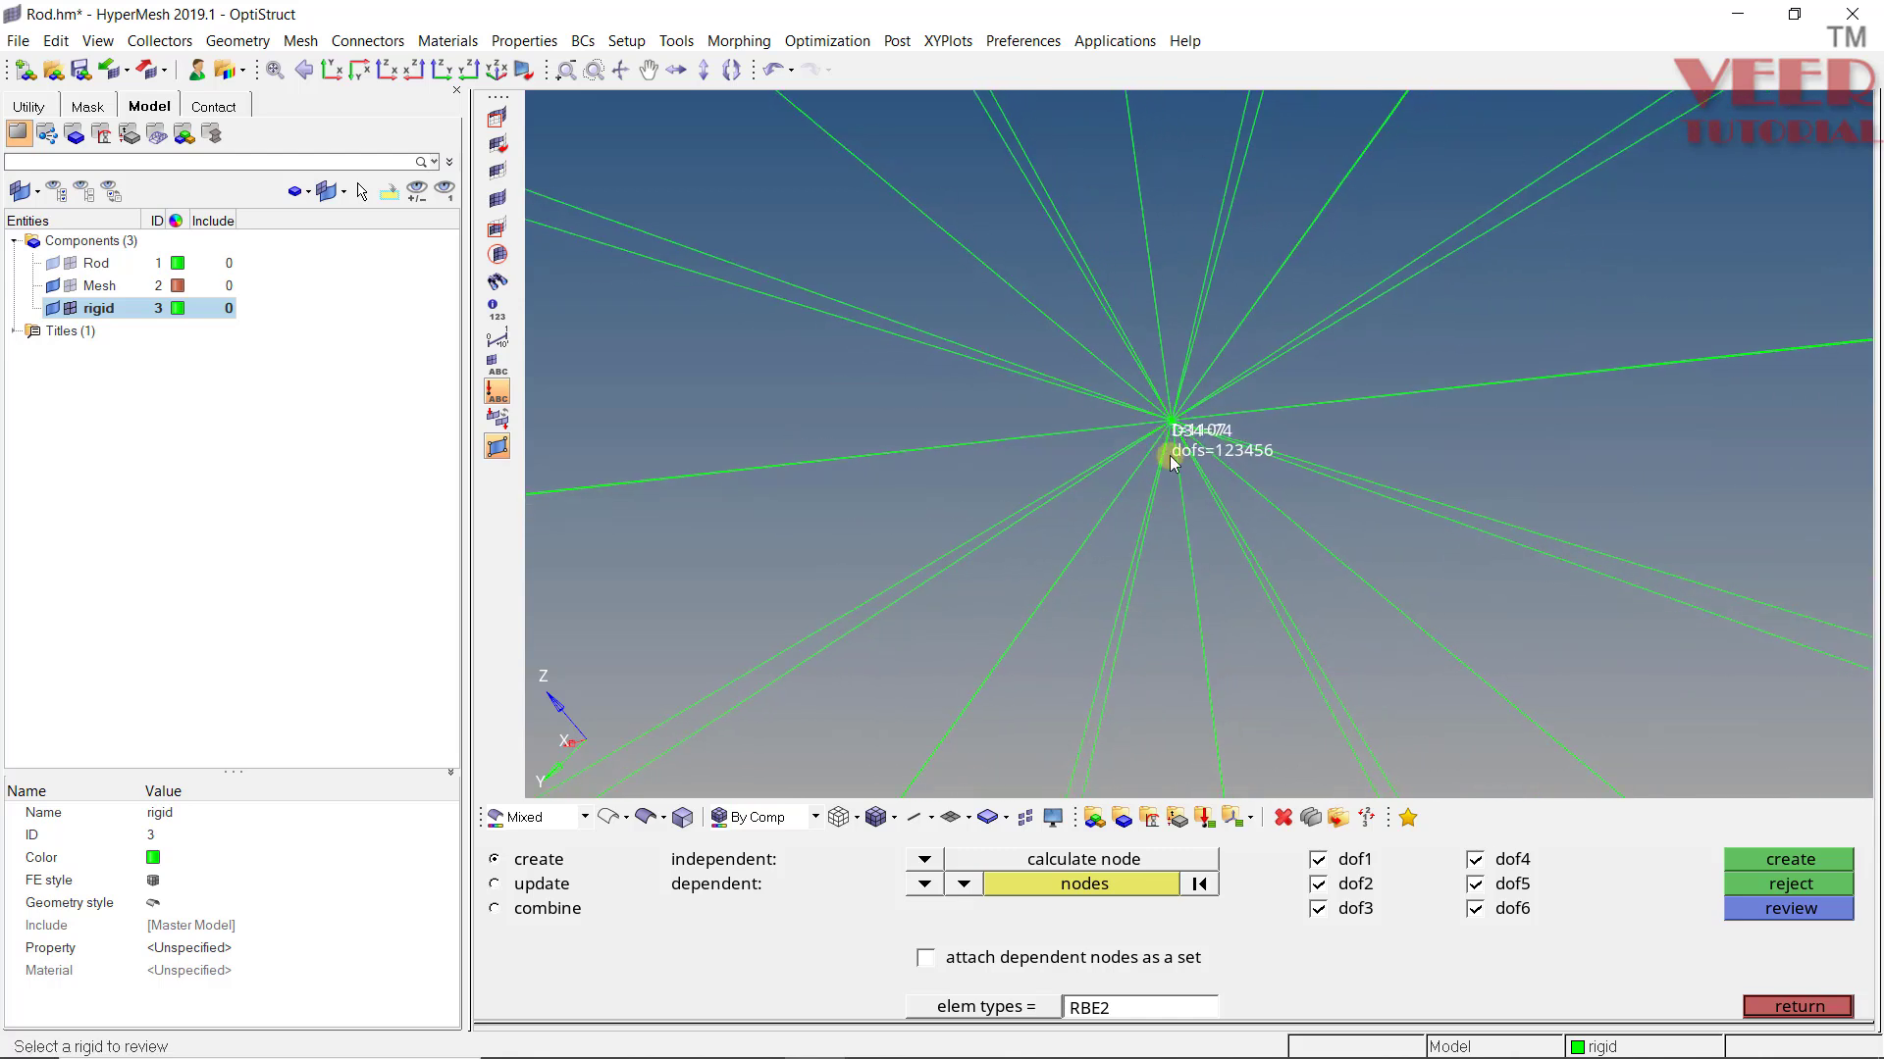
pyautogui.scroll(3, 1046, 561)
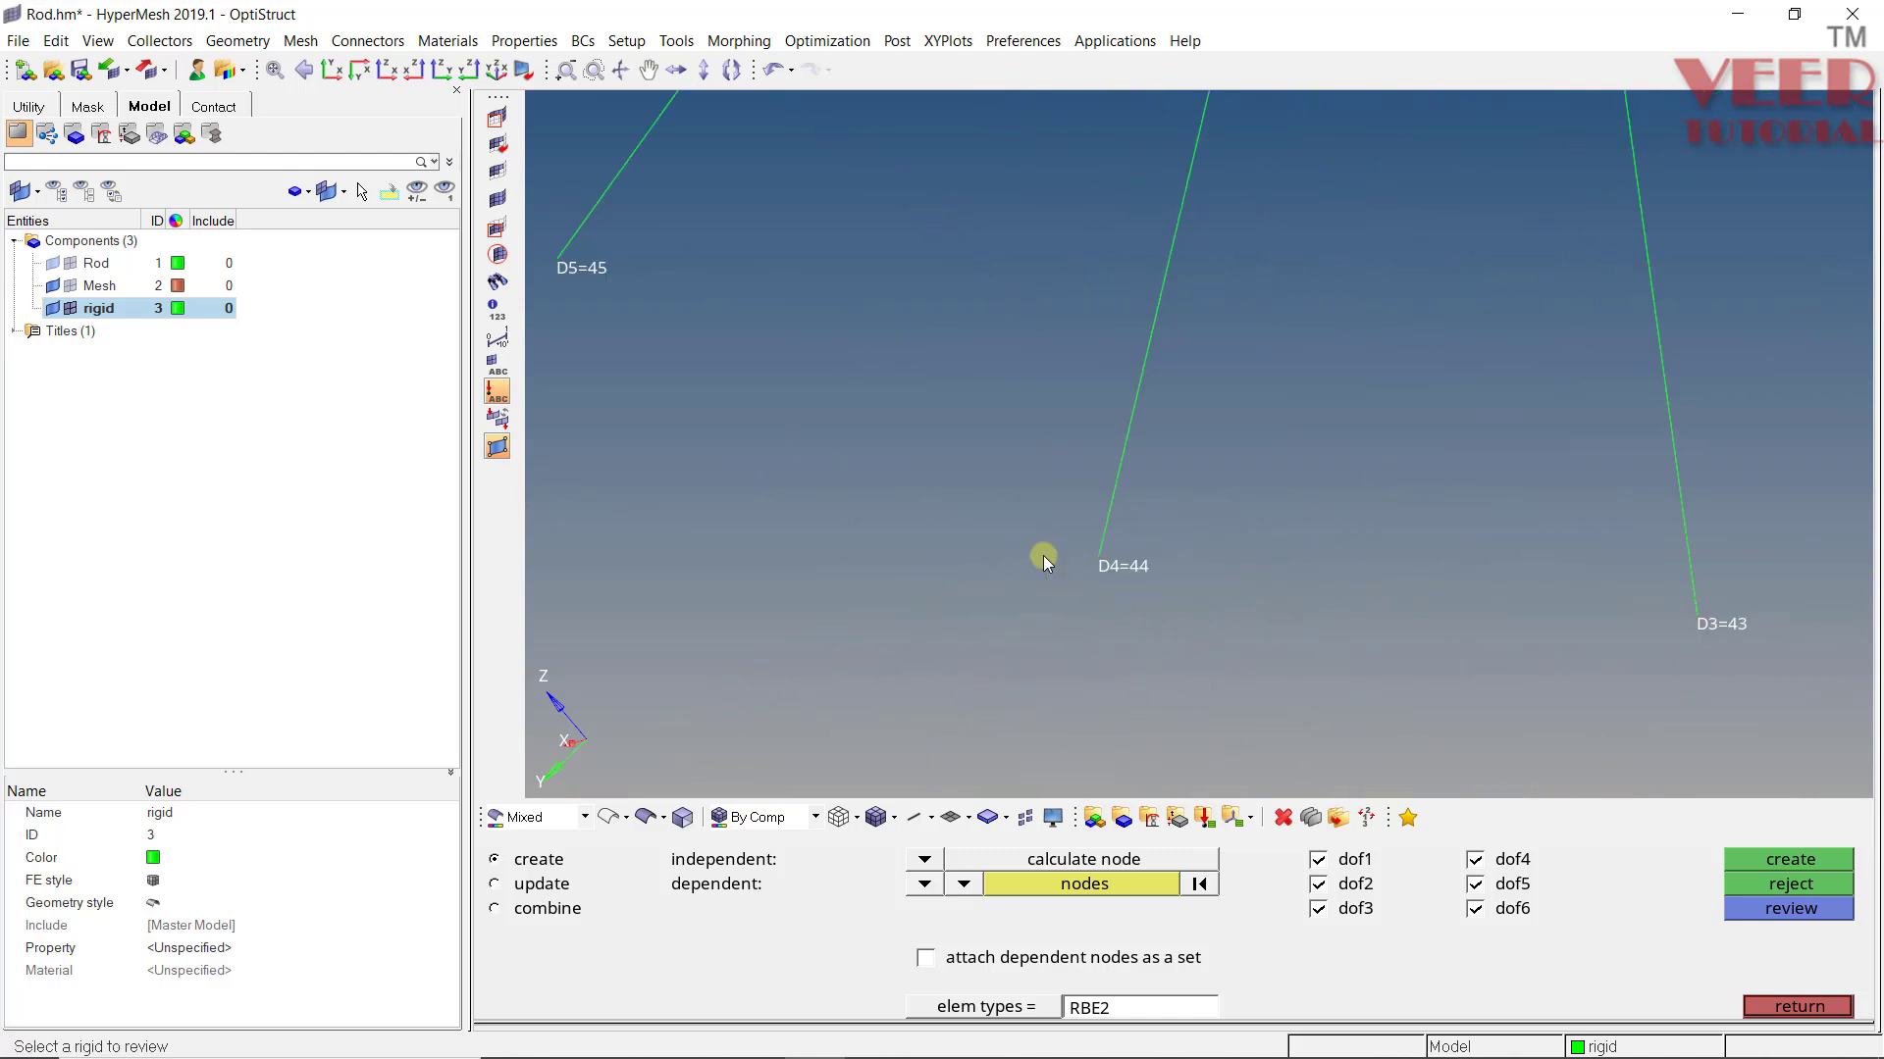
pyautogui.scroll(-2, 968, 574)
pyautogui.scroll(2, 1134, 531)
pyautogui.press('Escape')
pyautogui.scroll(-4, 1059, 589)
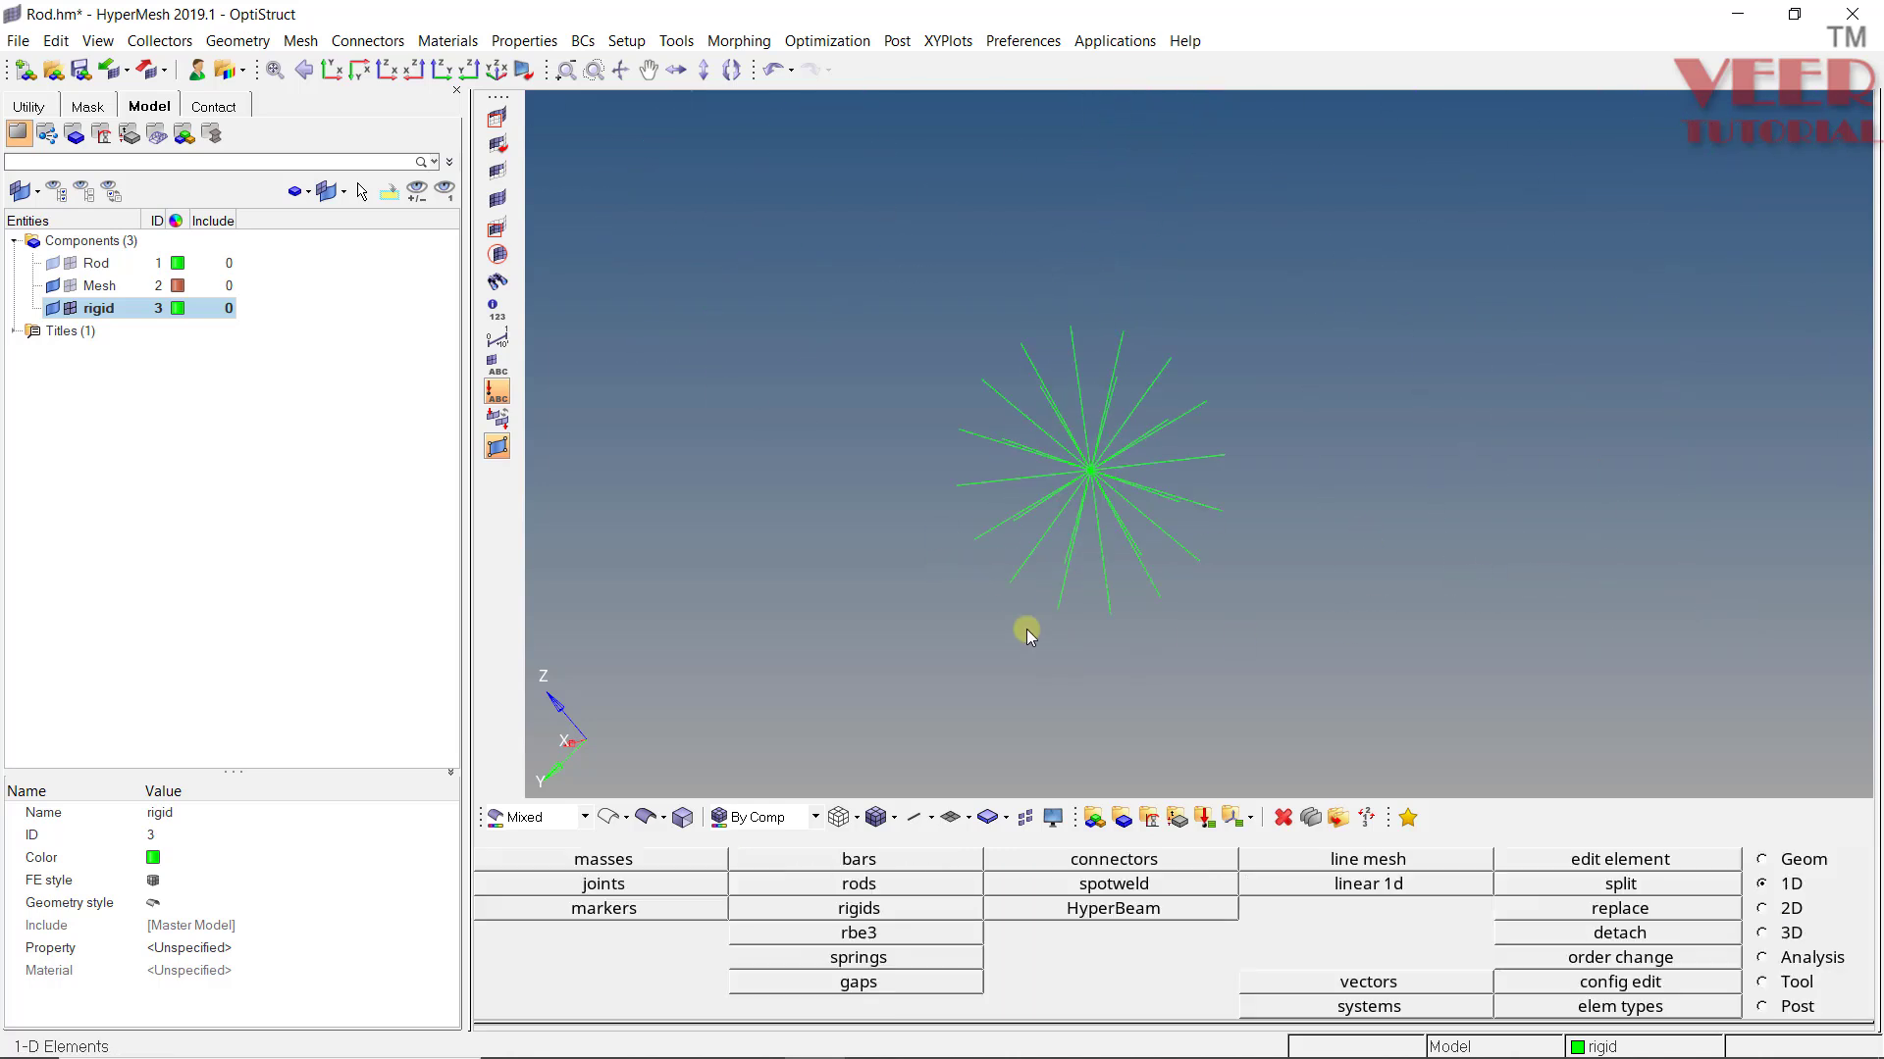
# Redisplay the Mesh component's elements and select the rod-end RBE2 in the rigid update mode
pyautogui.click(71, 285)
pyautogui.scroll(3, 1216, 489)
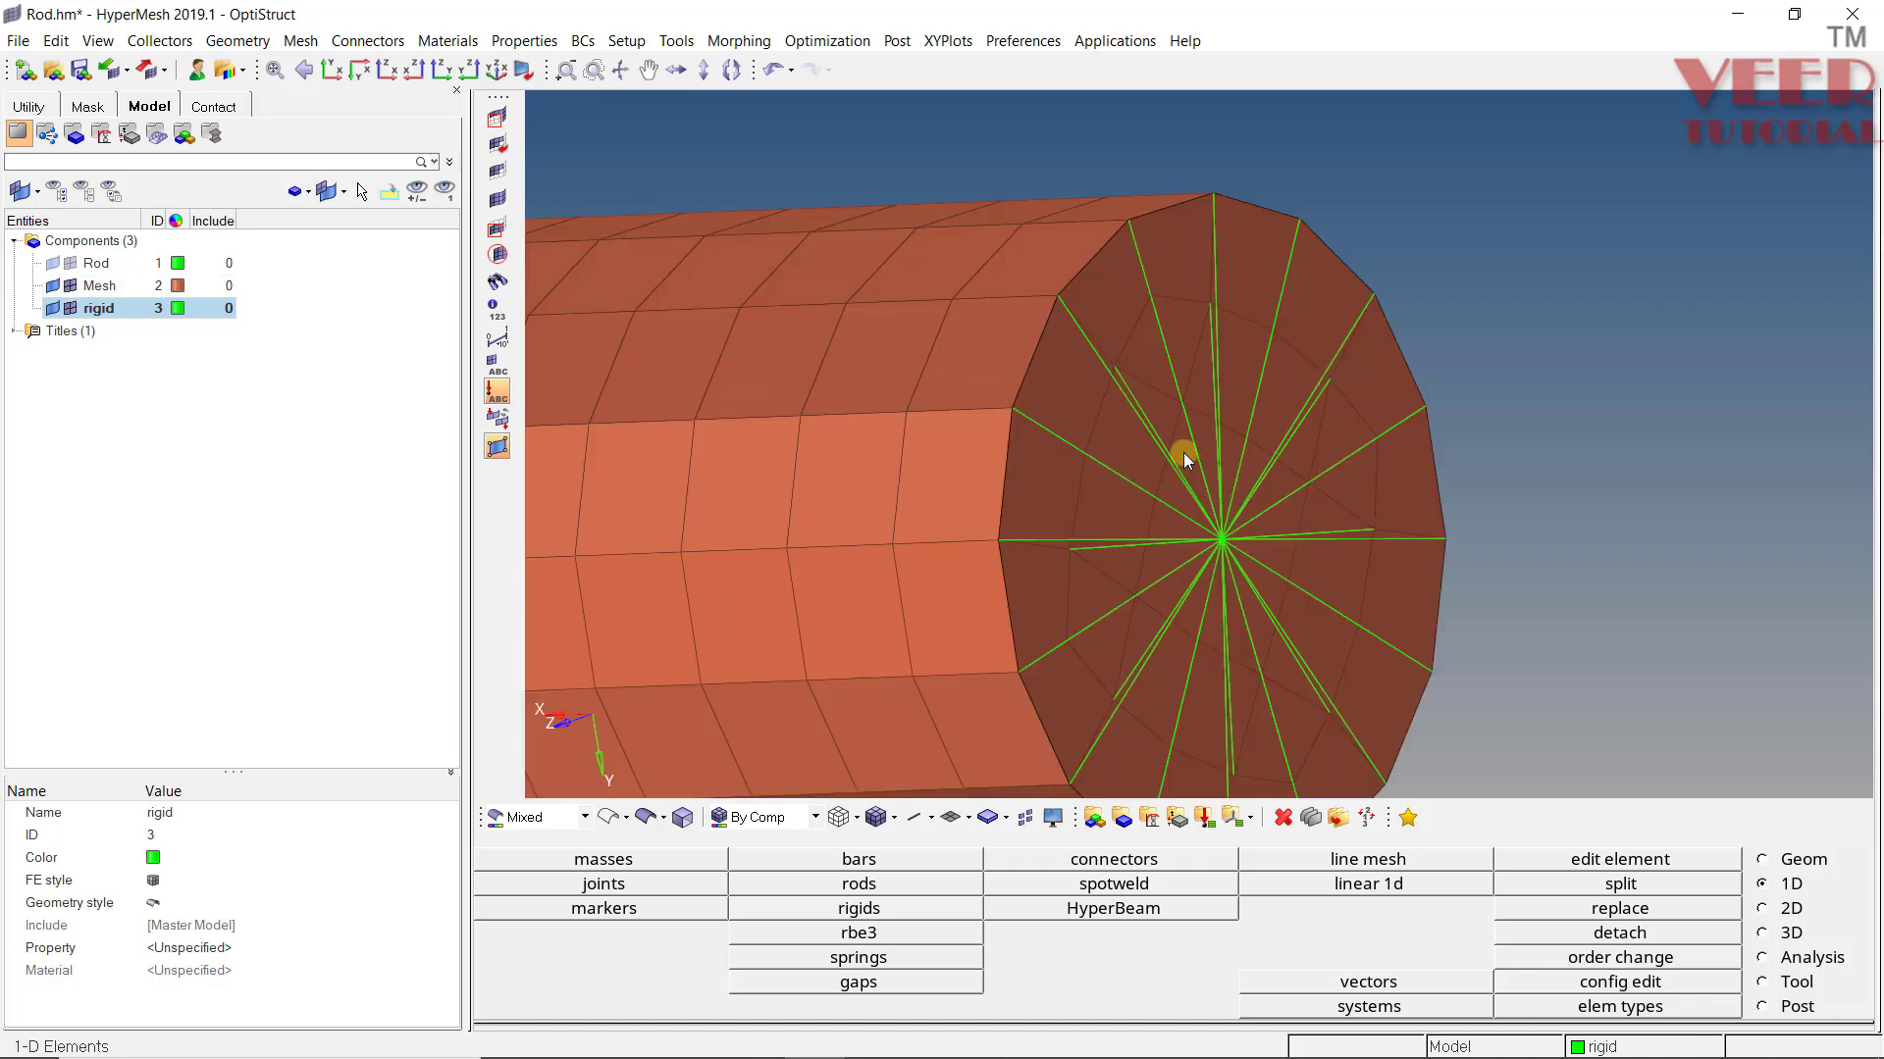
pyautogui.click(849, 910)
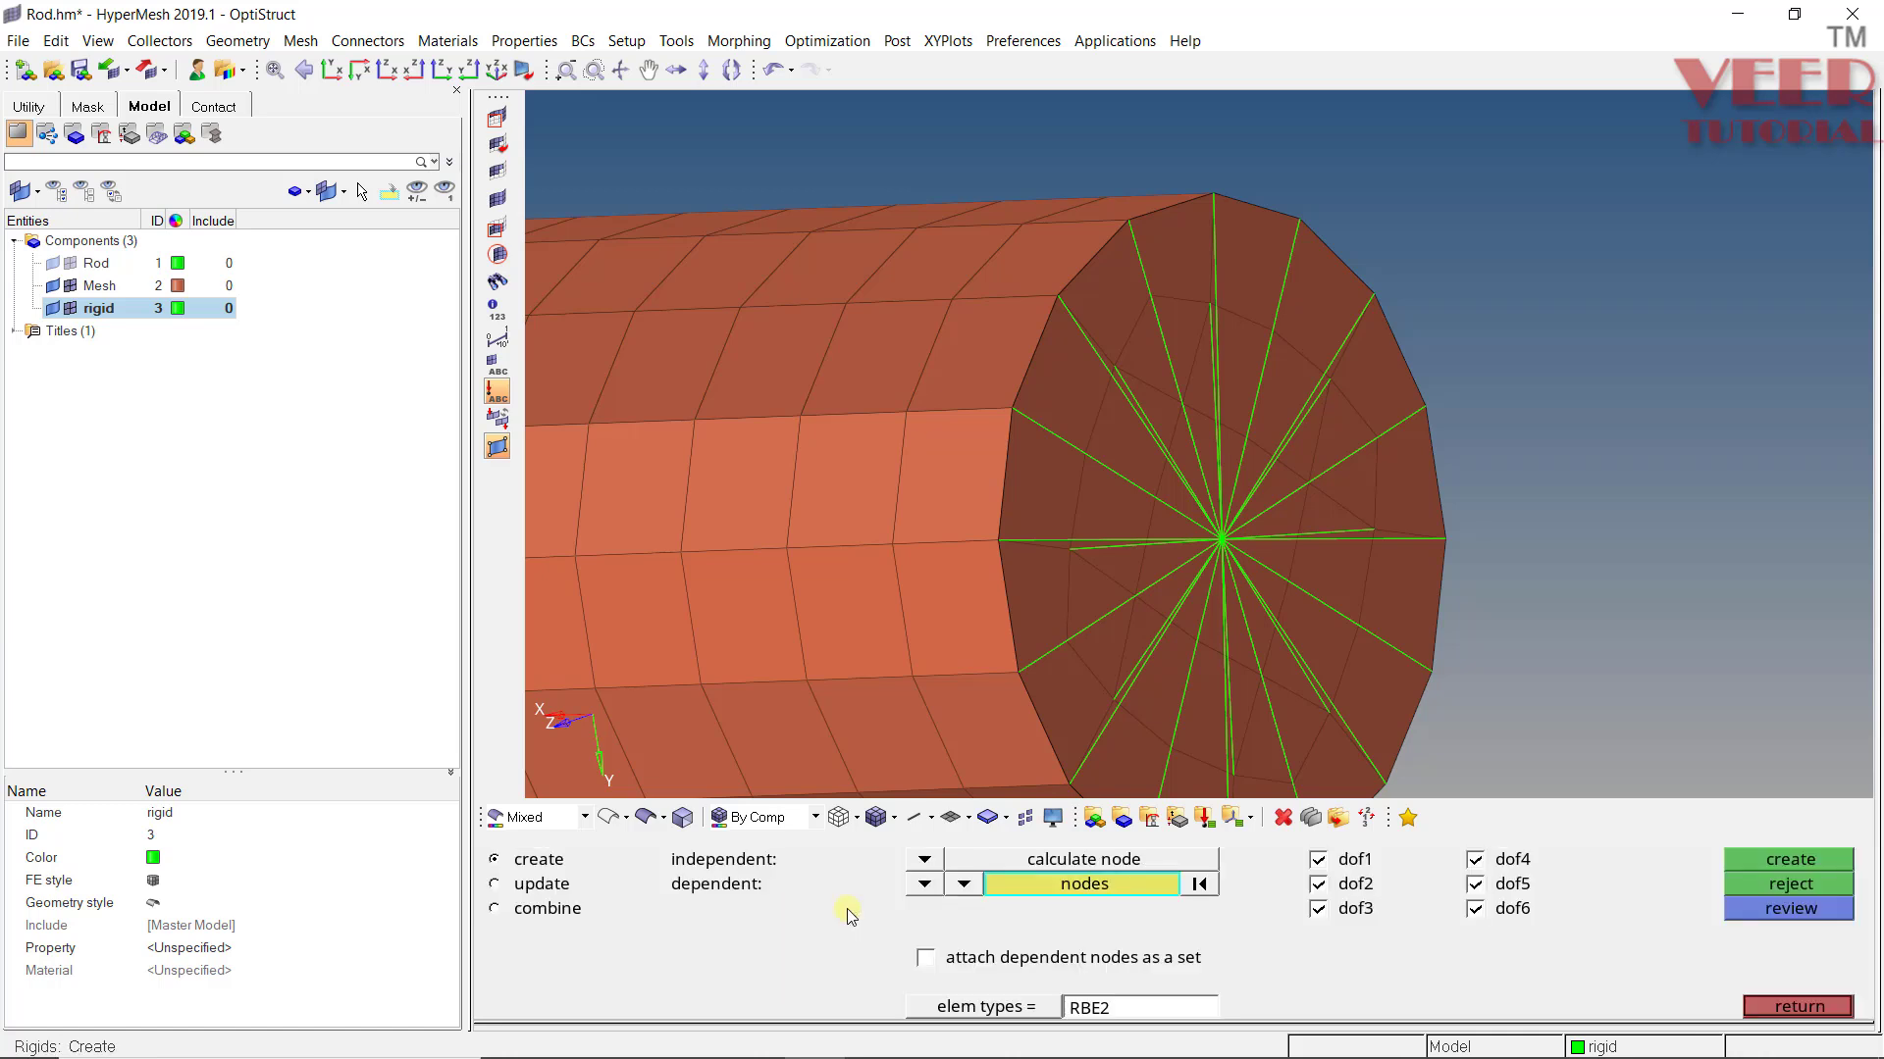
pyautogui.click(539, 884)
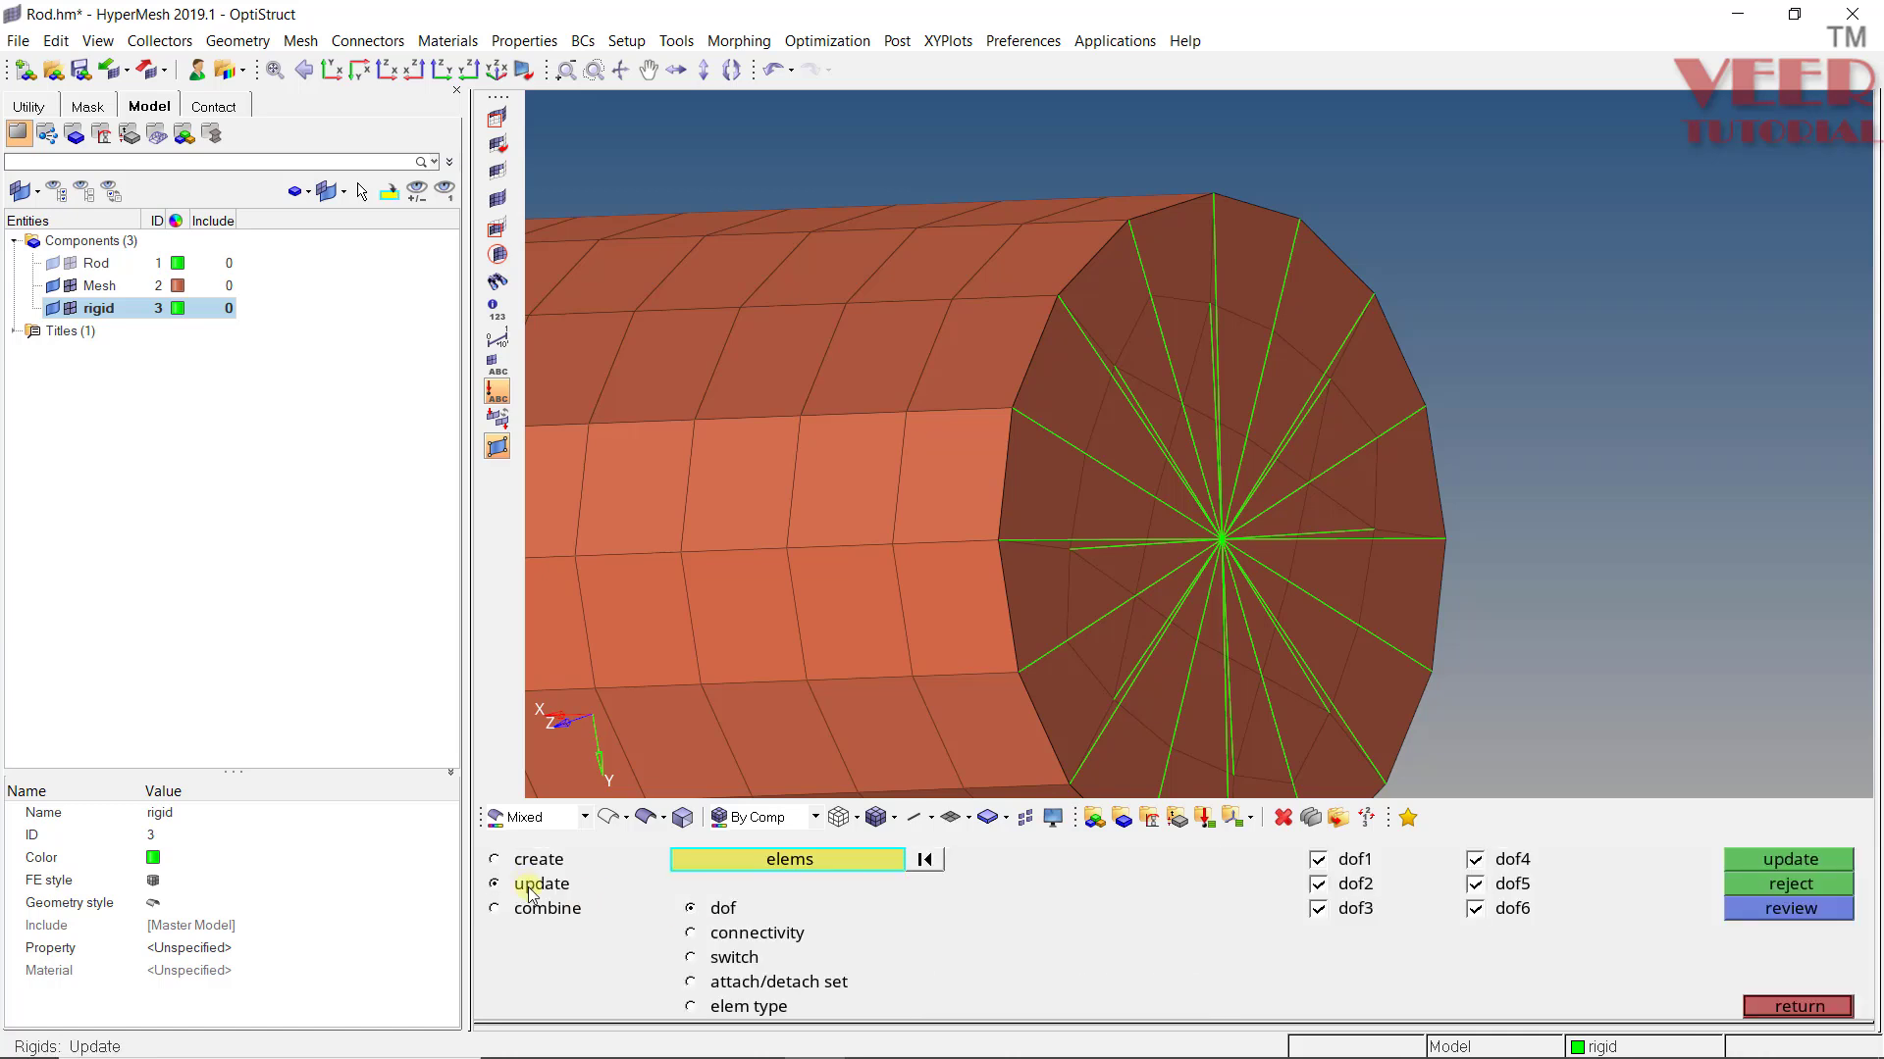
pyautogui.click(815, 862)
pyautogui.click(1234, 510)
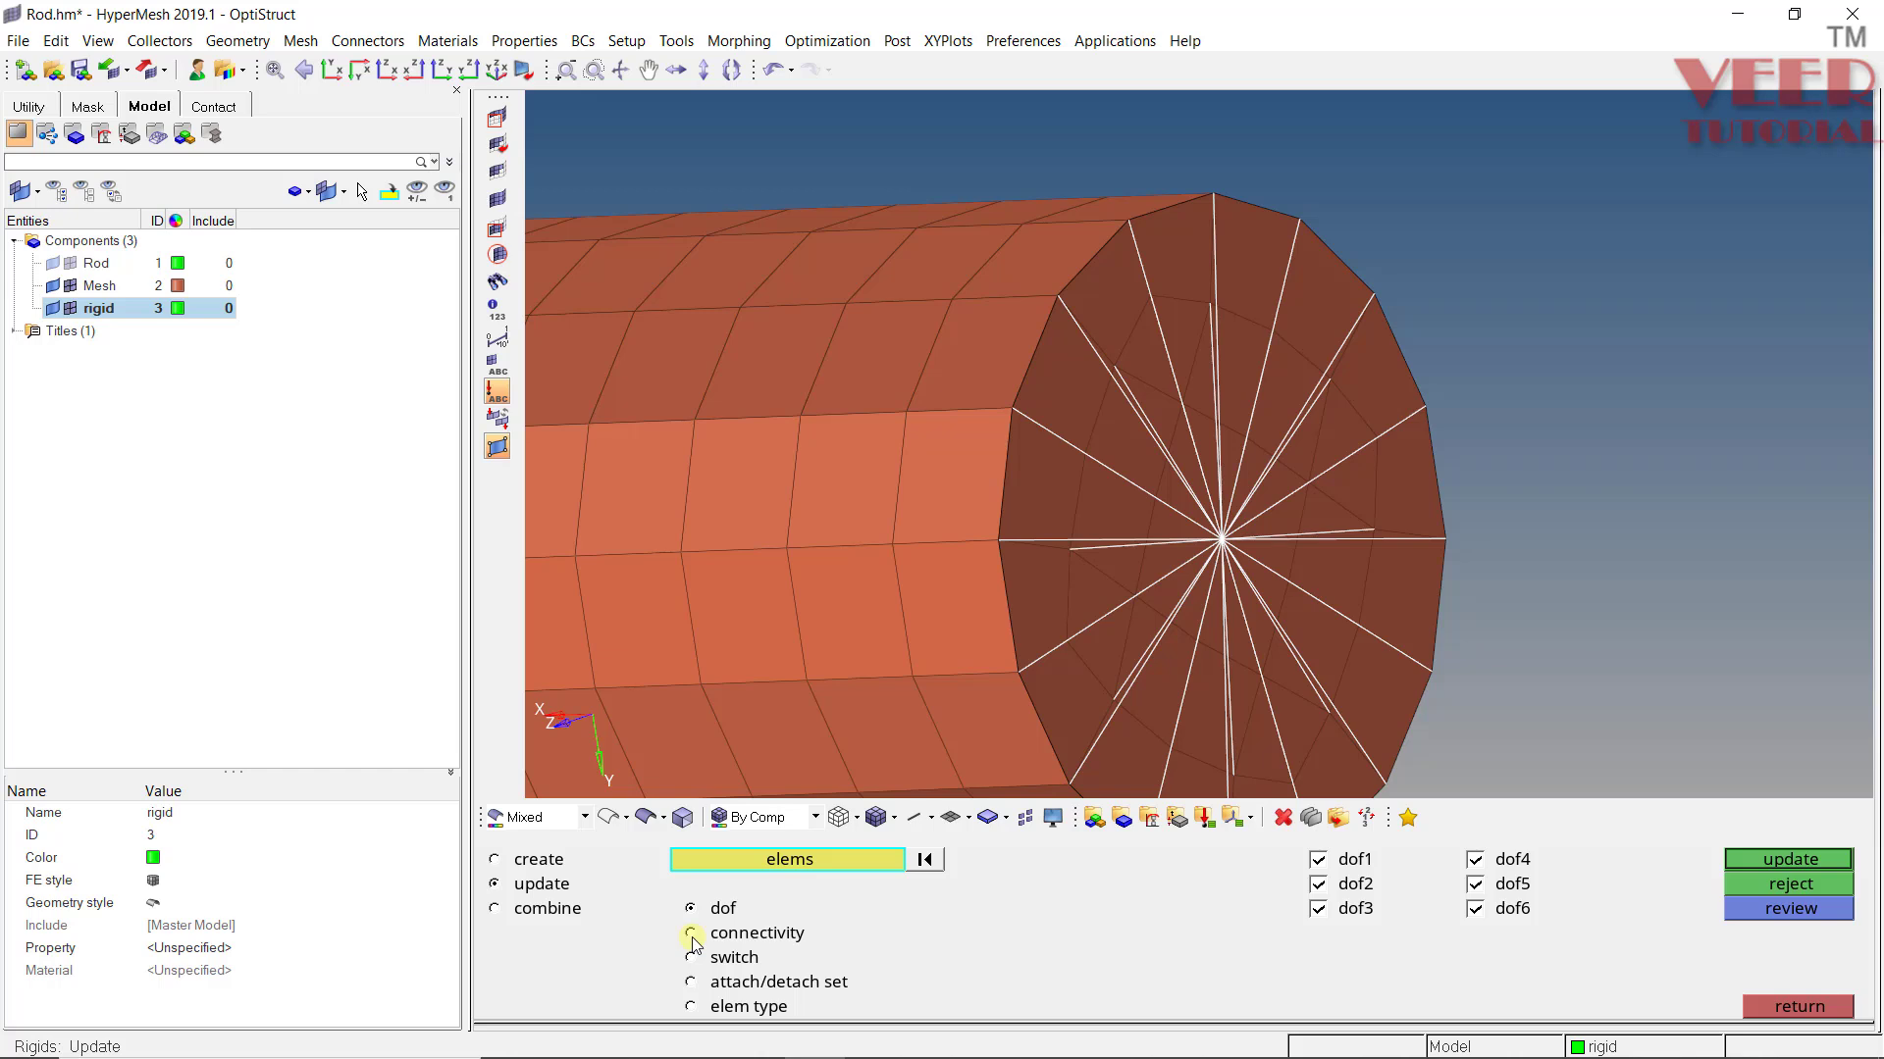
# Switch the rigid update to connectivity and load the rod-end RBE2's nodes for editing
pyautogui.click(691, 934)
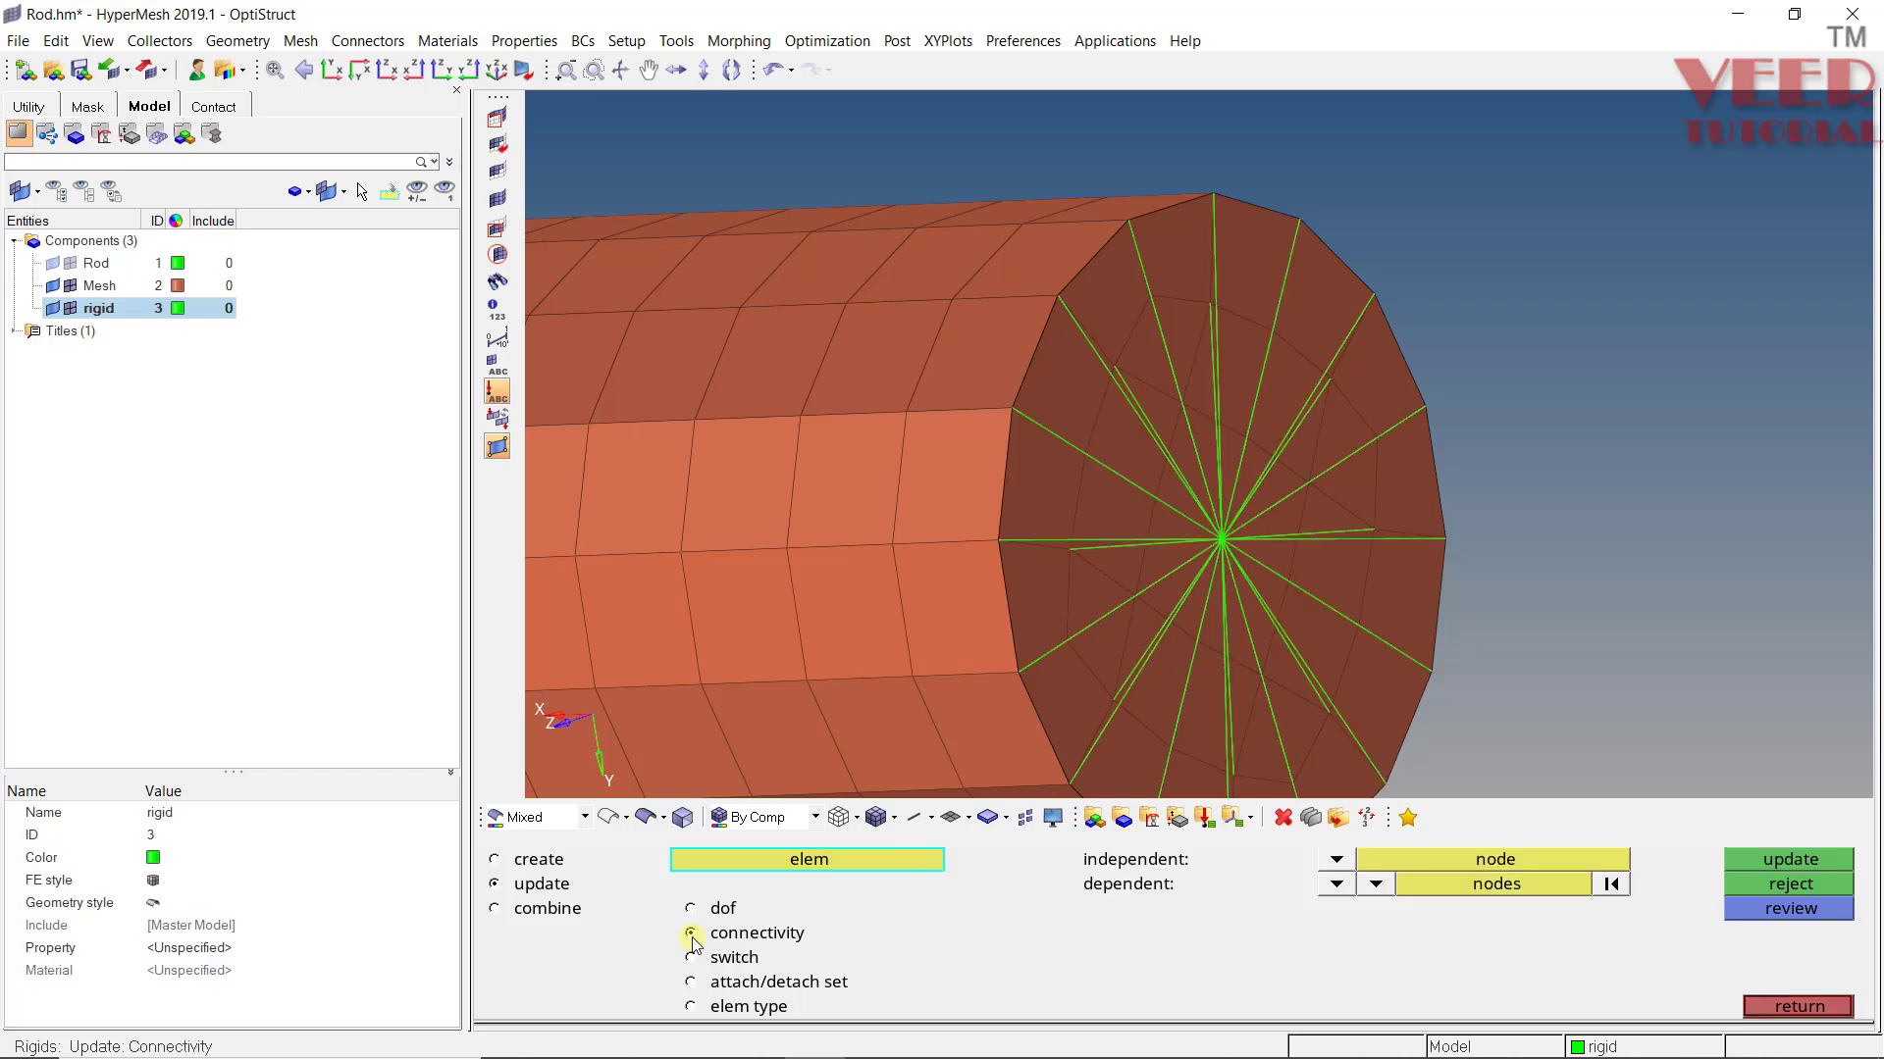
pyautogui.scroll(3, 1005, 363)
pyautogui.click(1028, 503)
pyautogui.scroll(-5, 1111, 345)
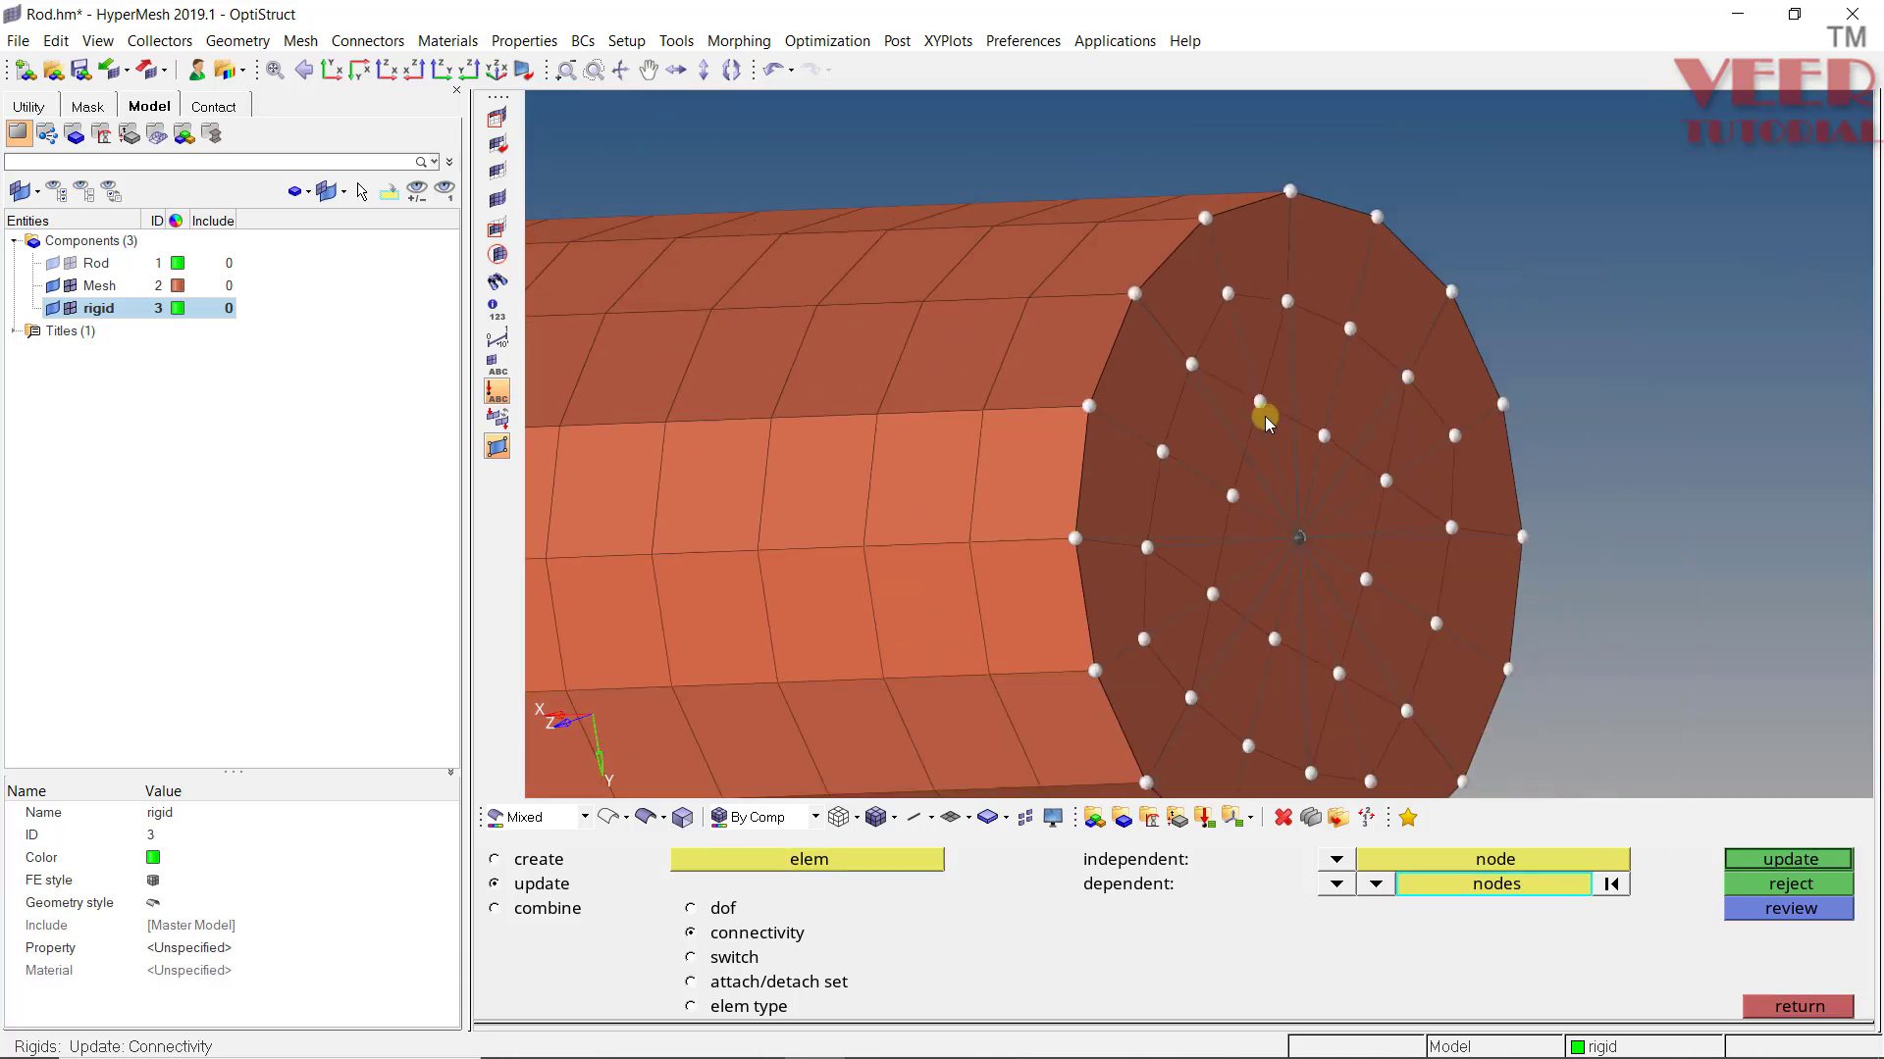
pyautogui.scroll(-4, 1231, 408)
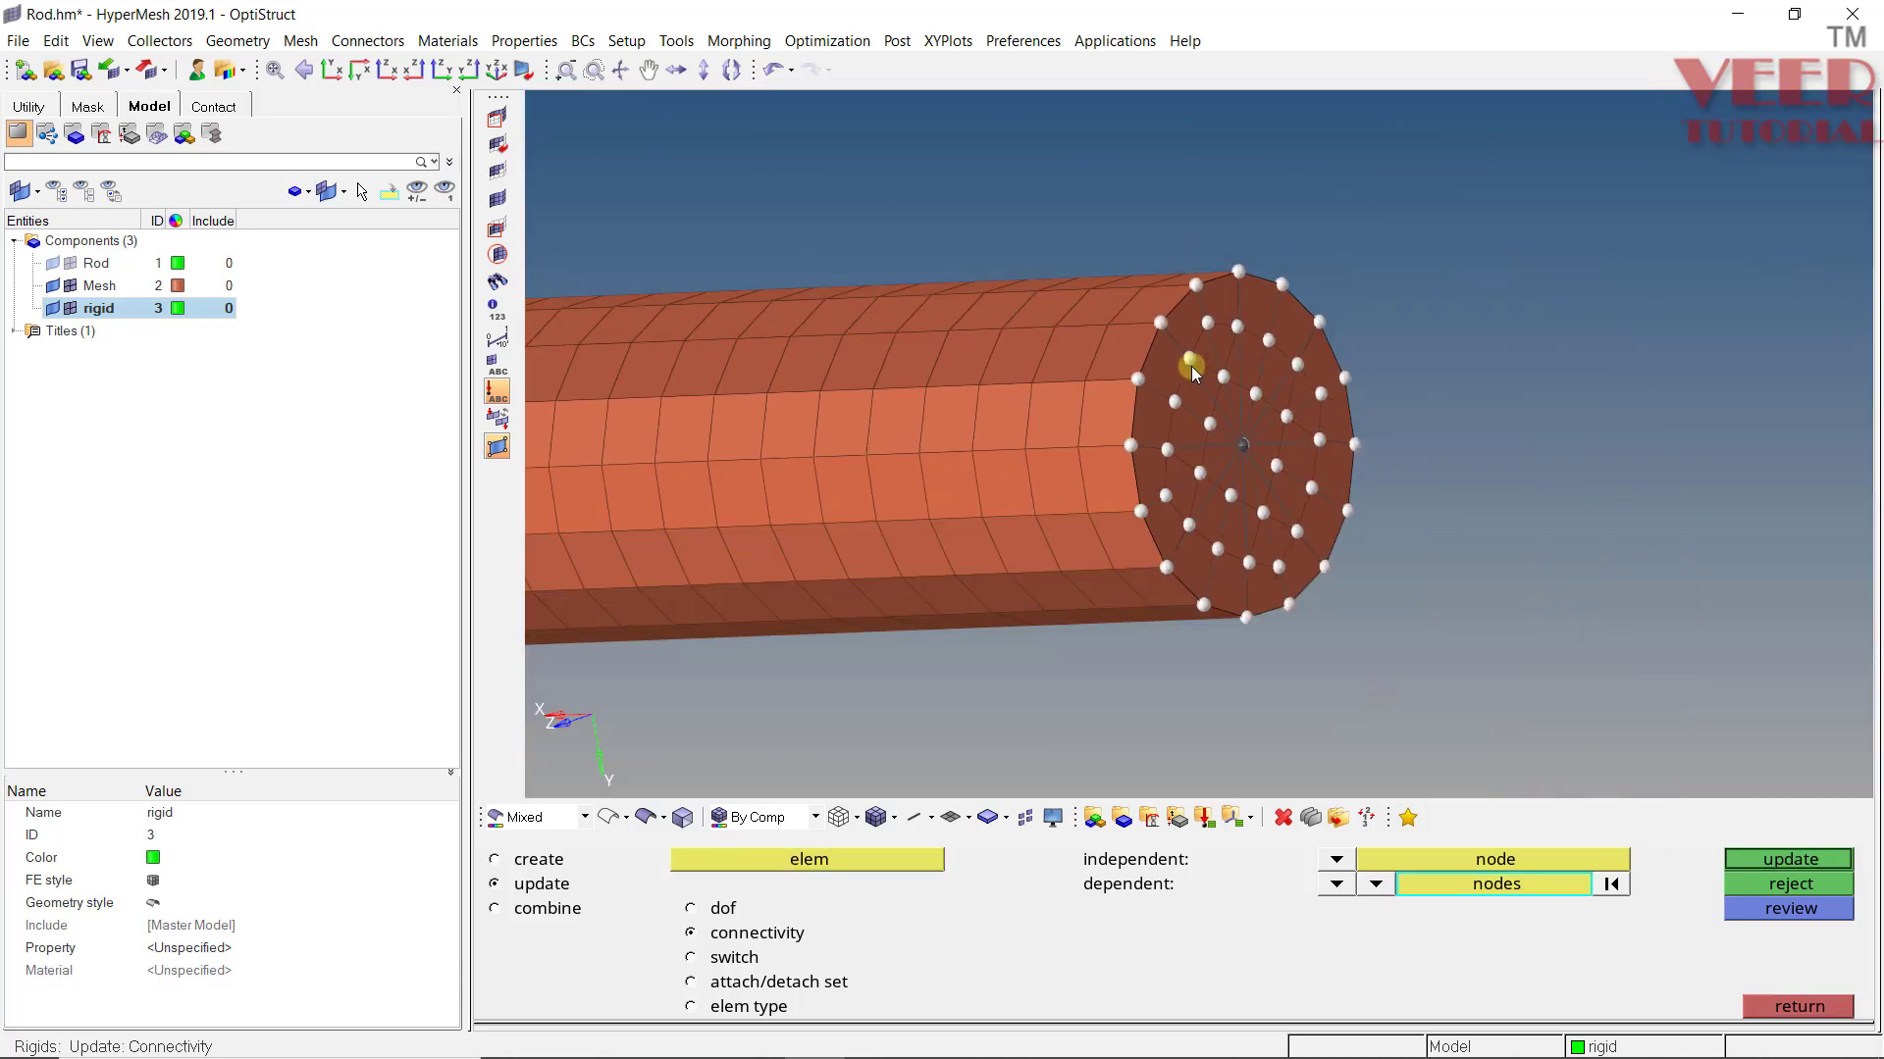
pyautogui.scroll(6, 1240, 420)
pyautogui.scroll(-3, 1064, 406)
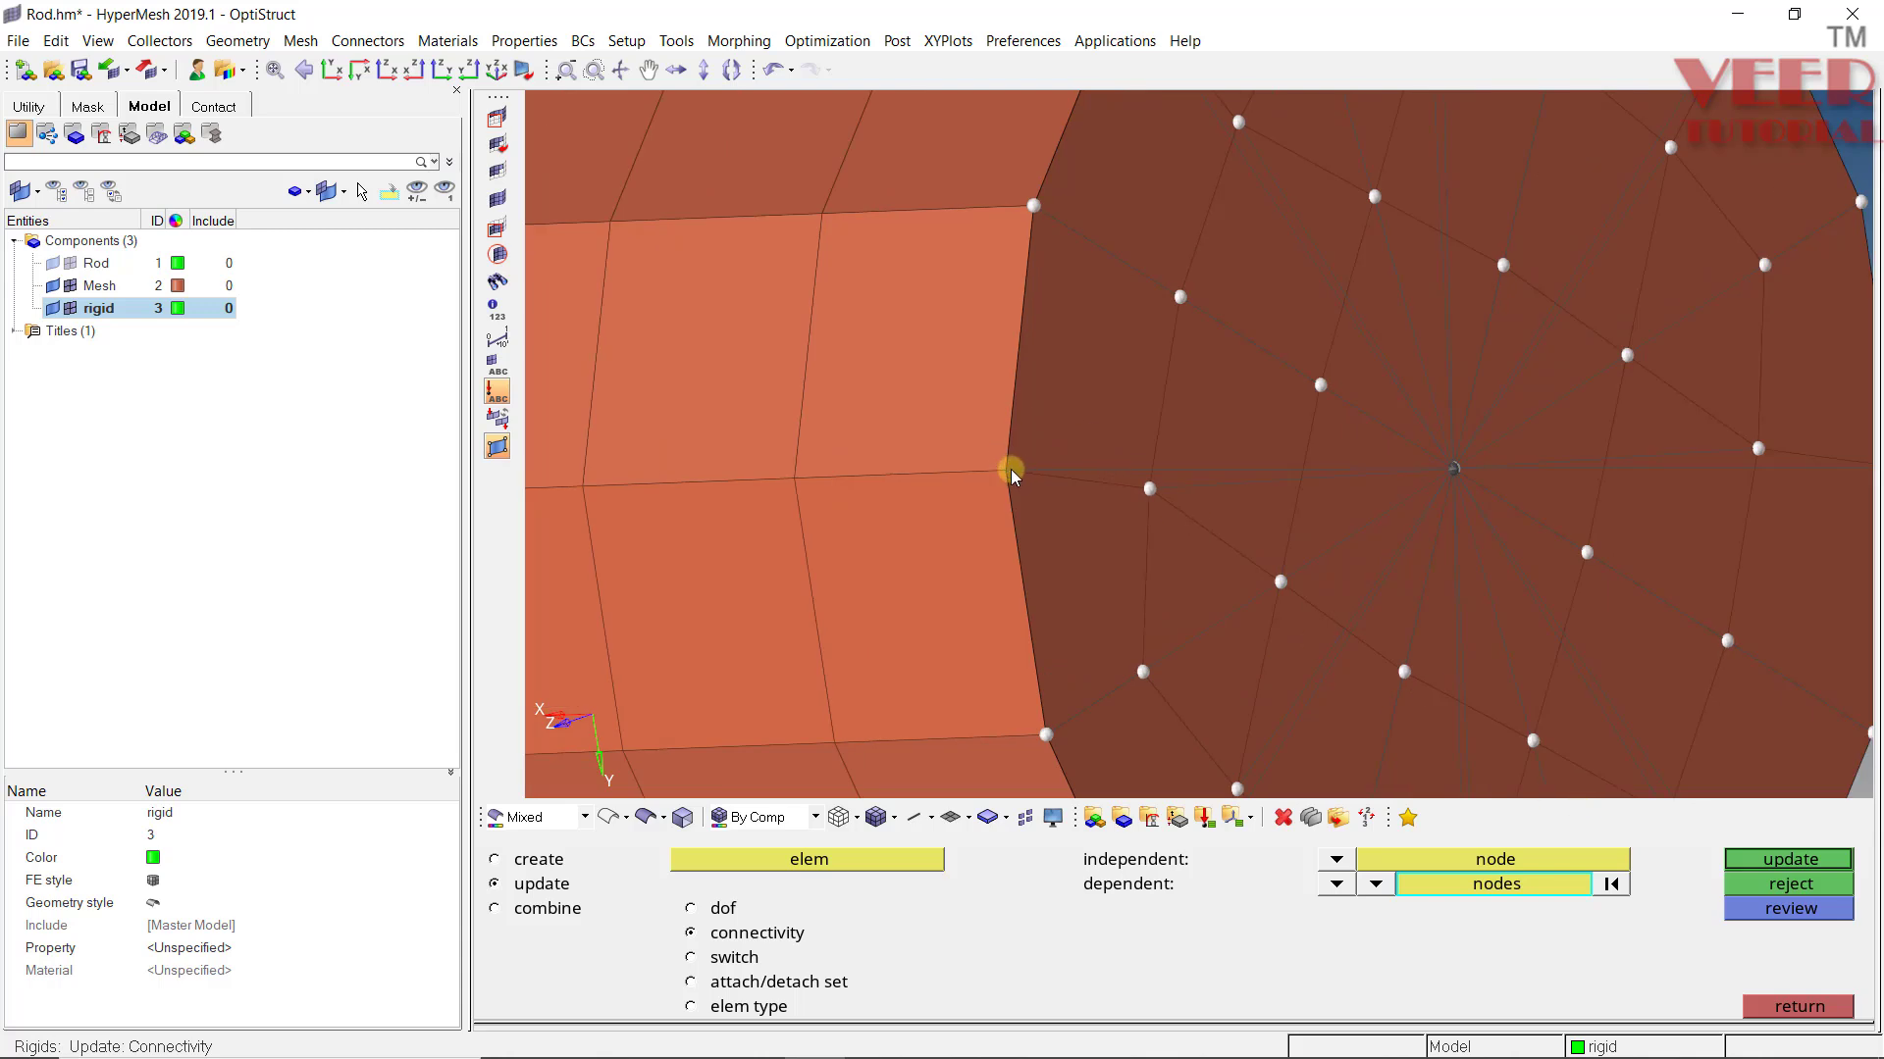
# Remove the end face's outer rim nodes from the RBE2's dependent nodes and update its connectivity
pyautogui.rightClick(1024, 219)
pyautogui.keyDown('ctrl'); pyautogui.scroll(-4, 1036, 355); pyautogui.keyUp('ctrl')
pyautogui.keyDown('ctrl'); pyautogui.scroll(4, 1097, 203); pyautogui.keyUp('ctrl')
pyautogui.rightClick(1064, 171)
pyautogui.keyDown('ctrl'); pyautogui.scroll(-5, 1063, 302); pyautogui.keyUp('ctrl')
pyautogui.scroll(2, 1098, 203)
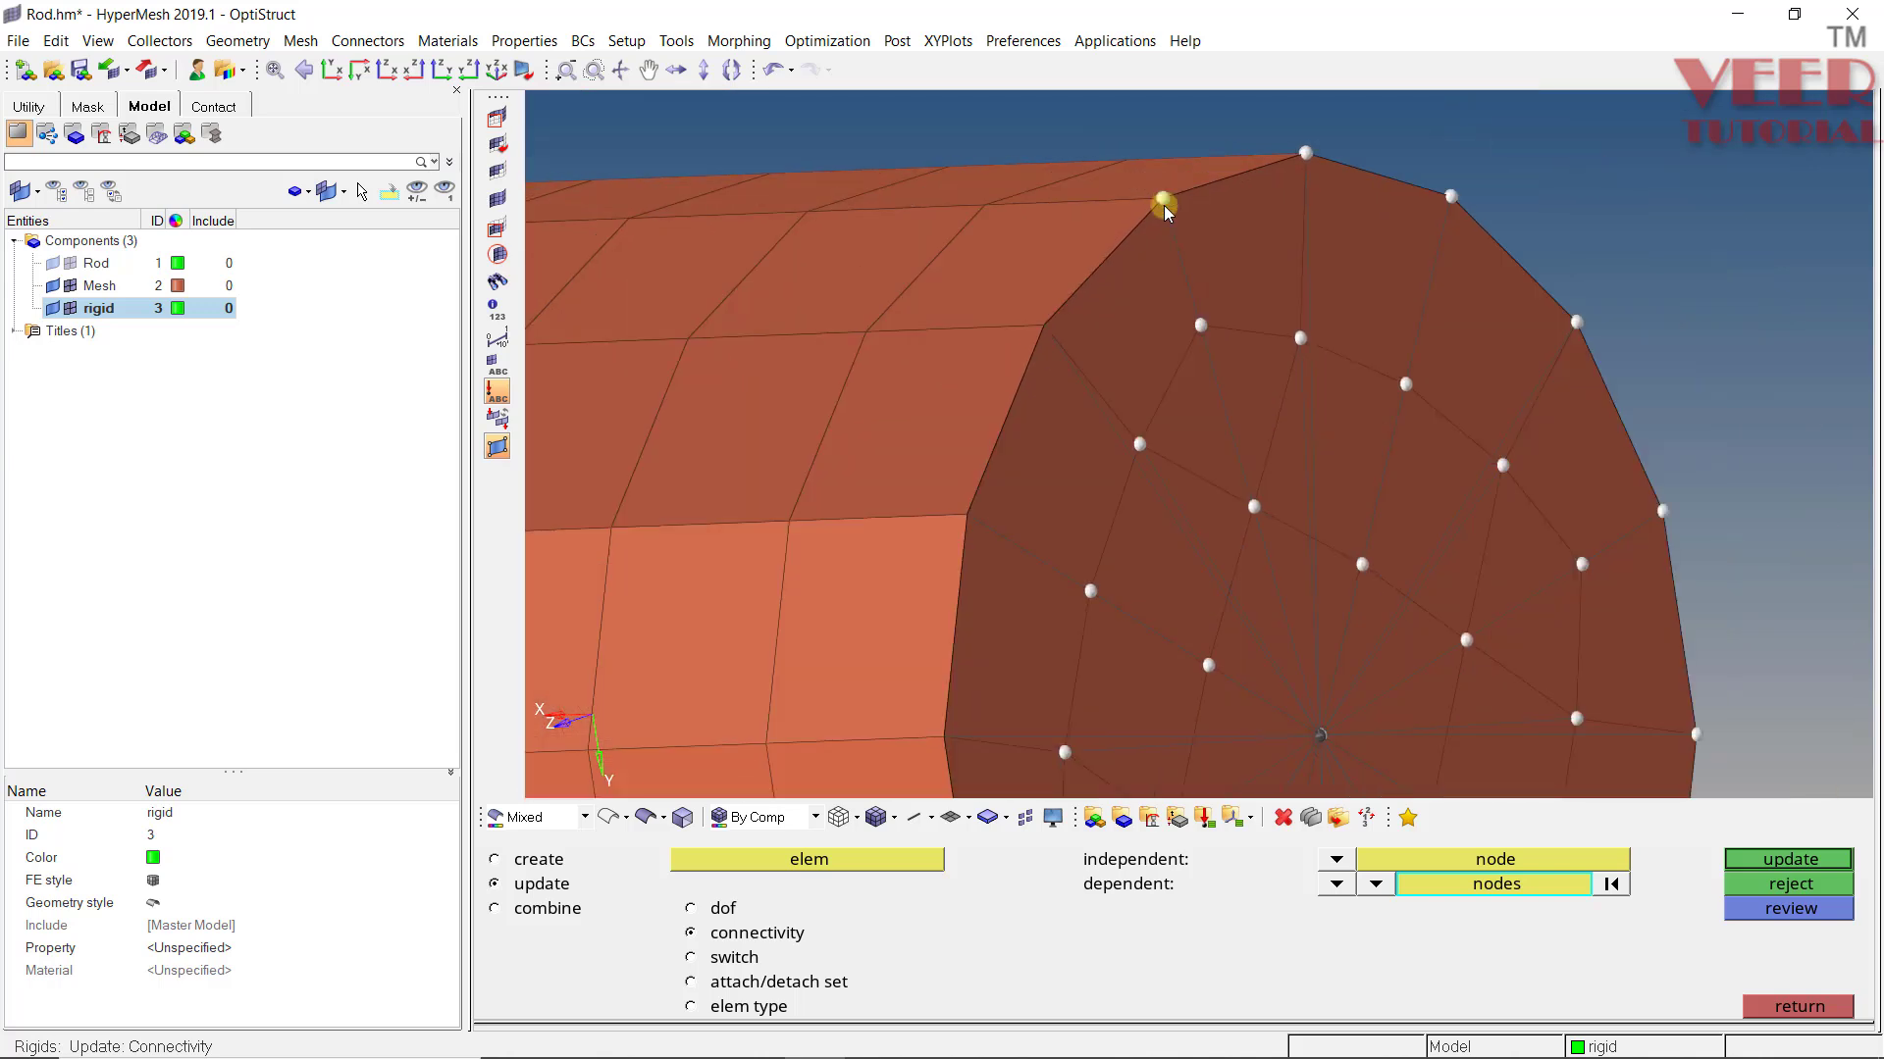
pyautogui.rightClick(1303, 154)
pyautogui.rightClick(1451, 196)
pyautogui.scroll(-3, 1317, 291)
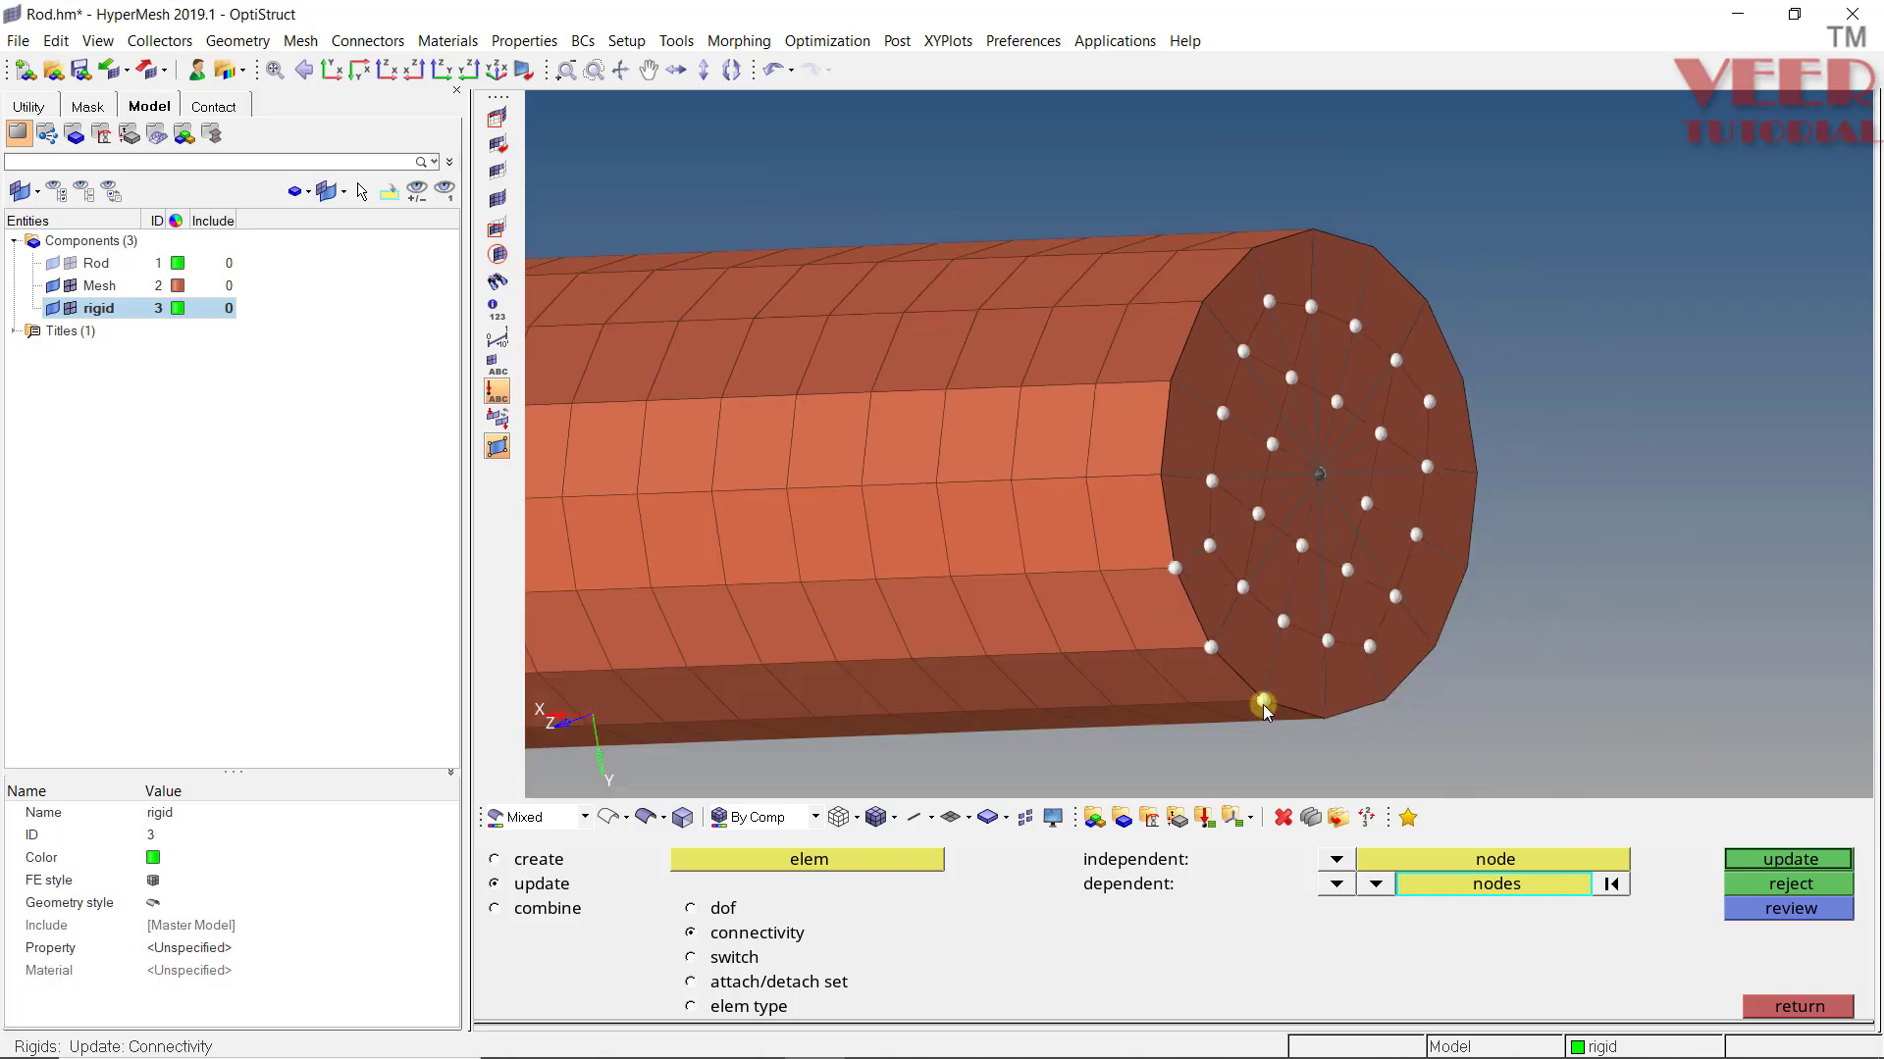
pyautogui.click(1787, 860)
pyautogui.click(1794, 1008)
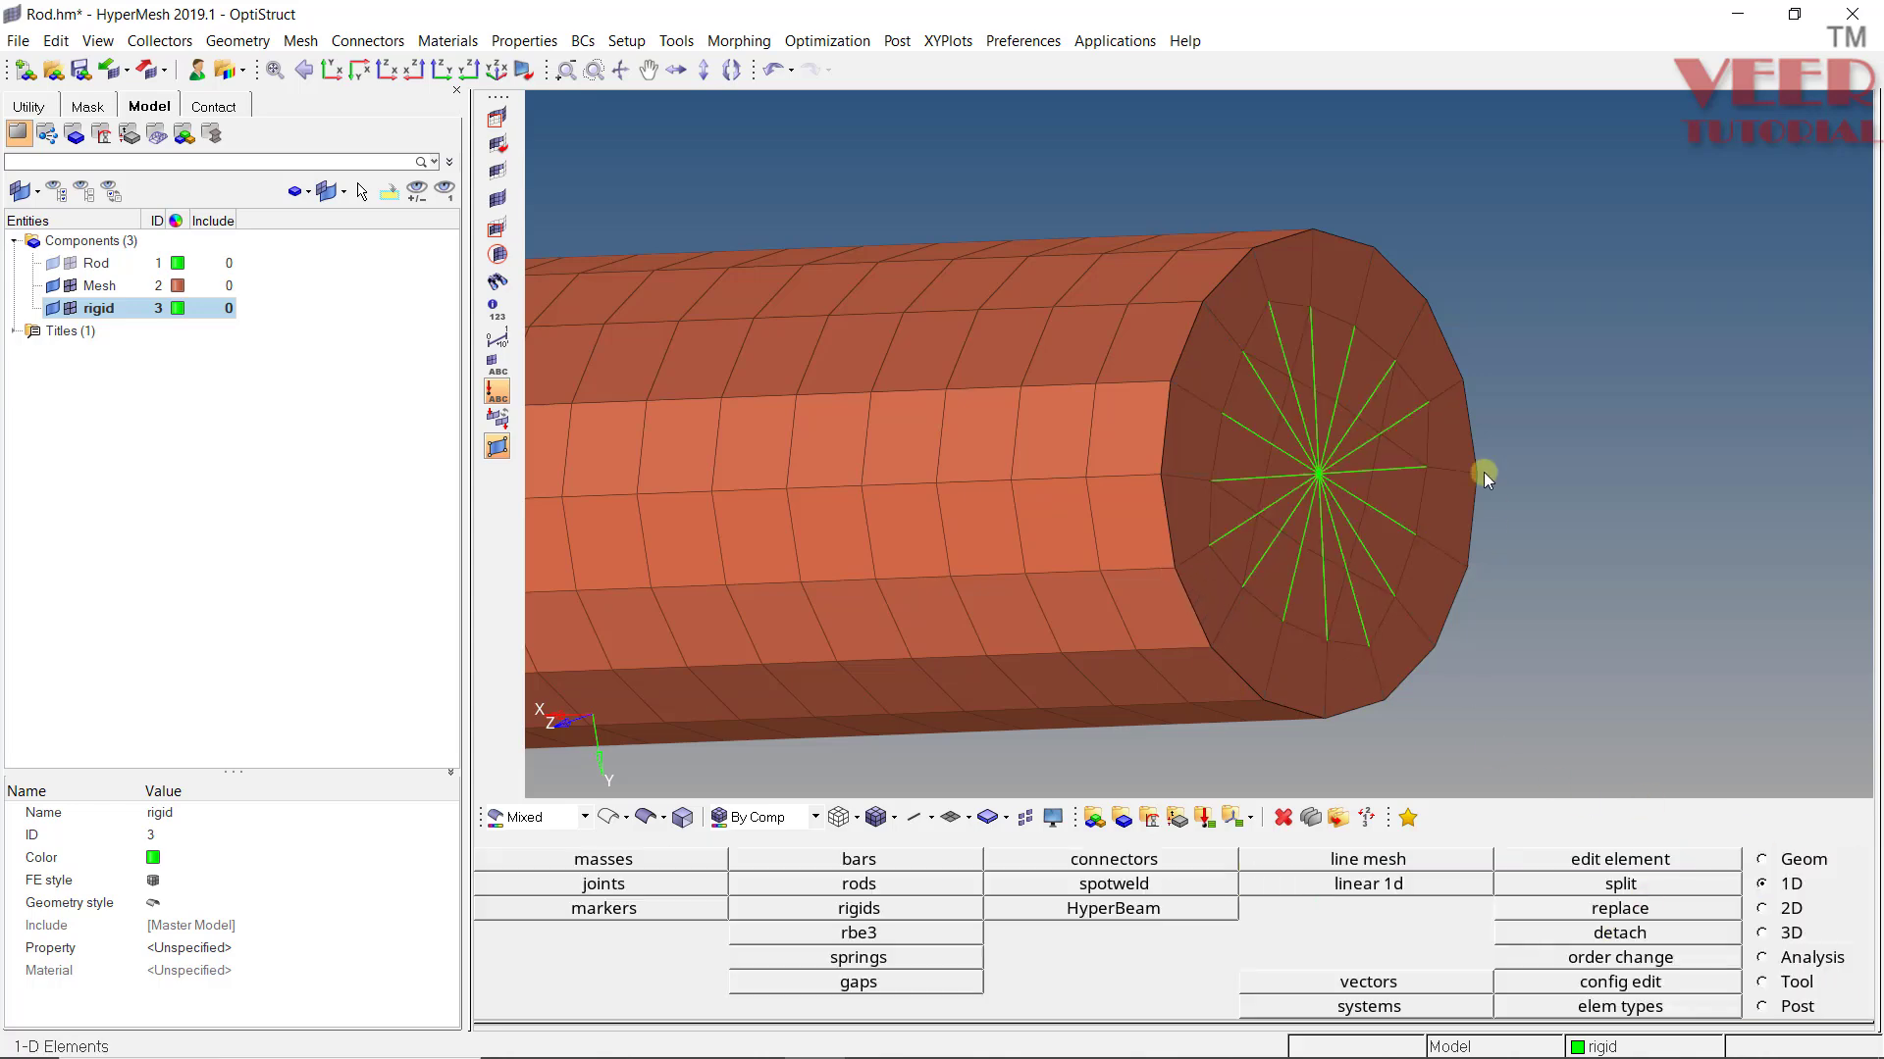
# Inspect the updated RBE2 on the rod's end face from several angles
pyautogui.scroll(6, 1422, 471)
pyautogui.keyDown('ctrl'); pyautogui.moveTo(1282, 290); pyautogui.dragTo(1296, 477); pyautogui.keyUp('ctrl')
pyautogui.scroll(-5, 1296, 476)
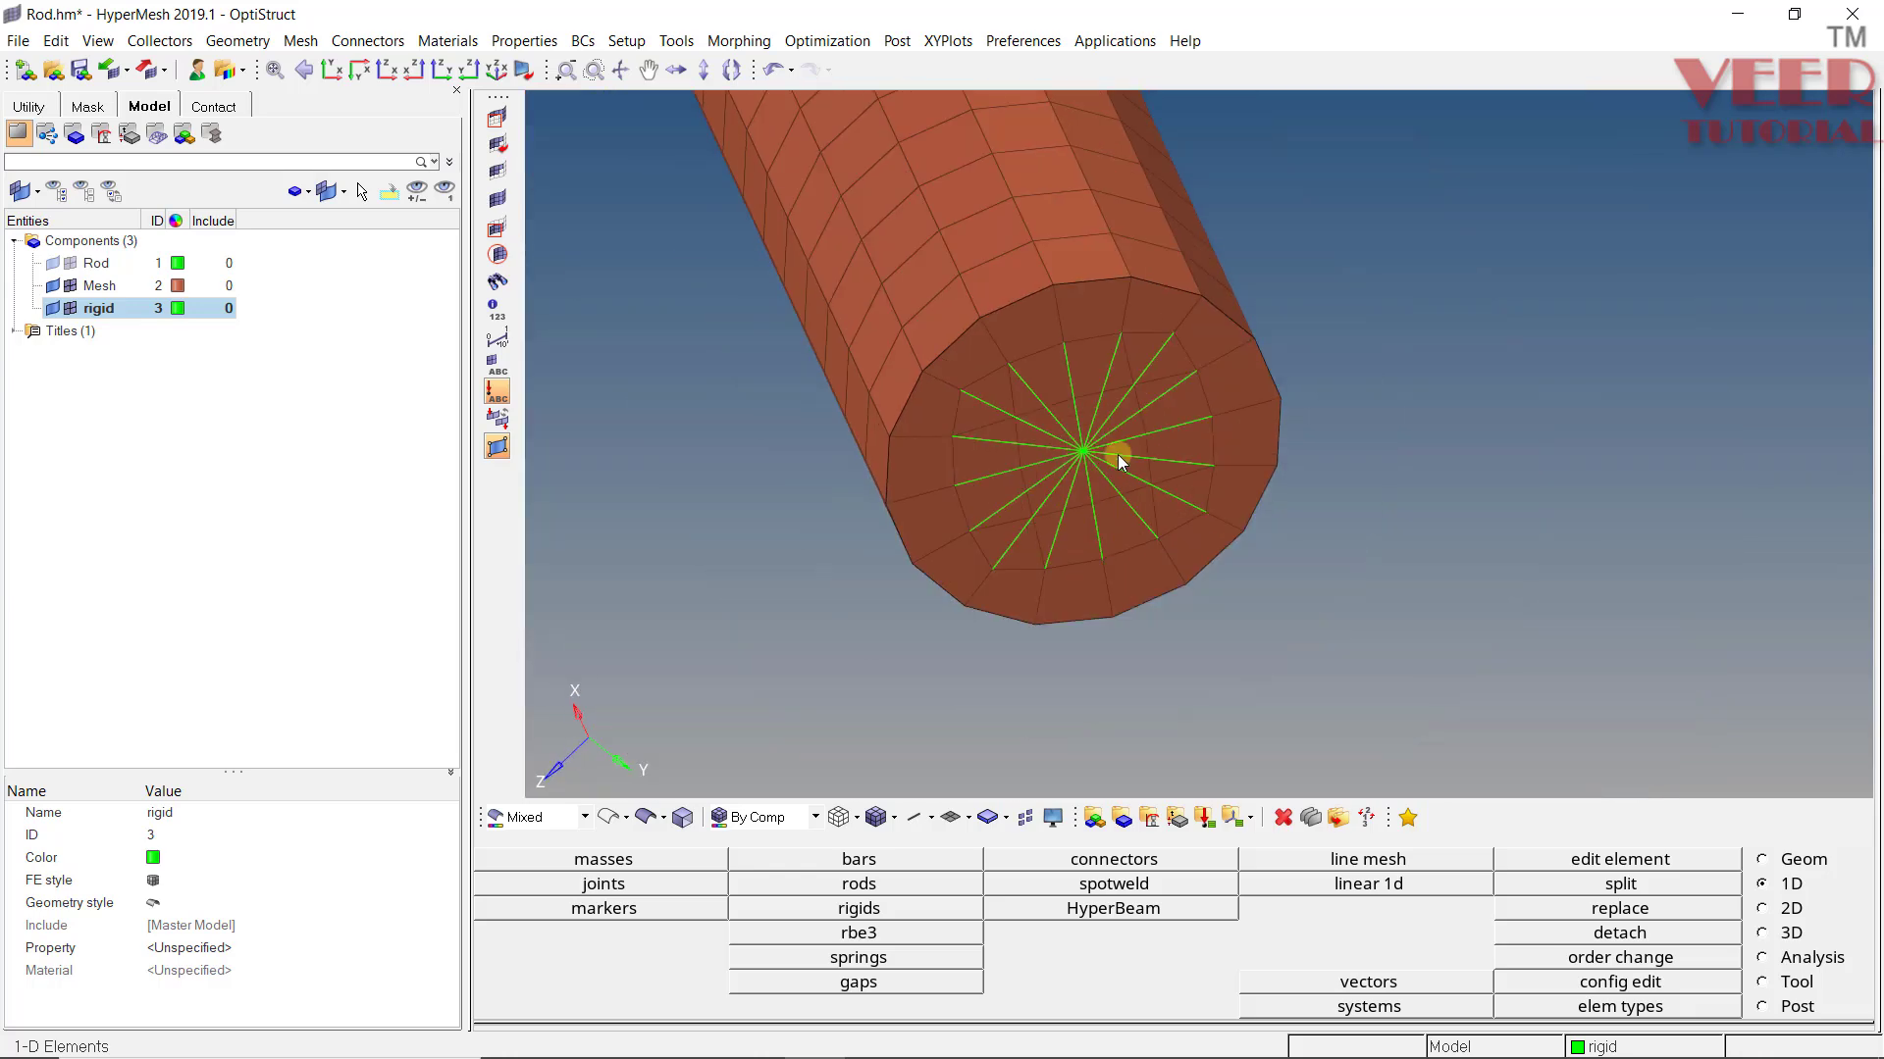
pyautogui.keyDown('ctrl'); pyautogui.moveTo(1104, 457); pyautogui.dragTo(1241, 378); pyautogui.keyUp('ctrl')
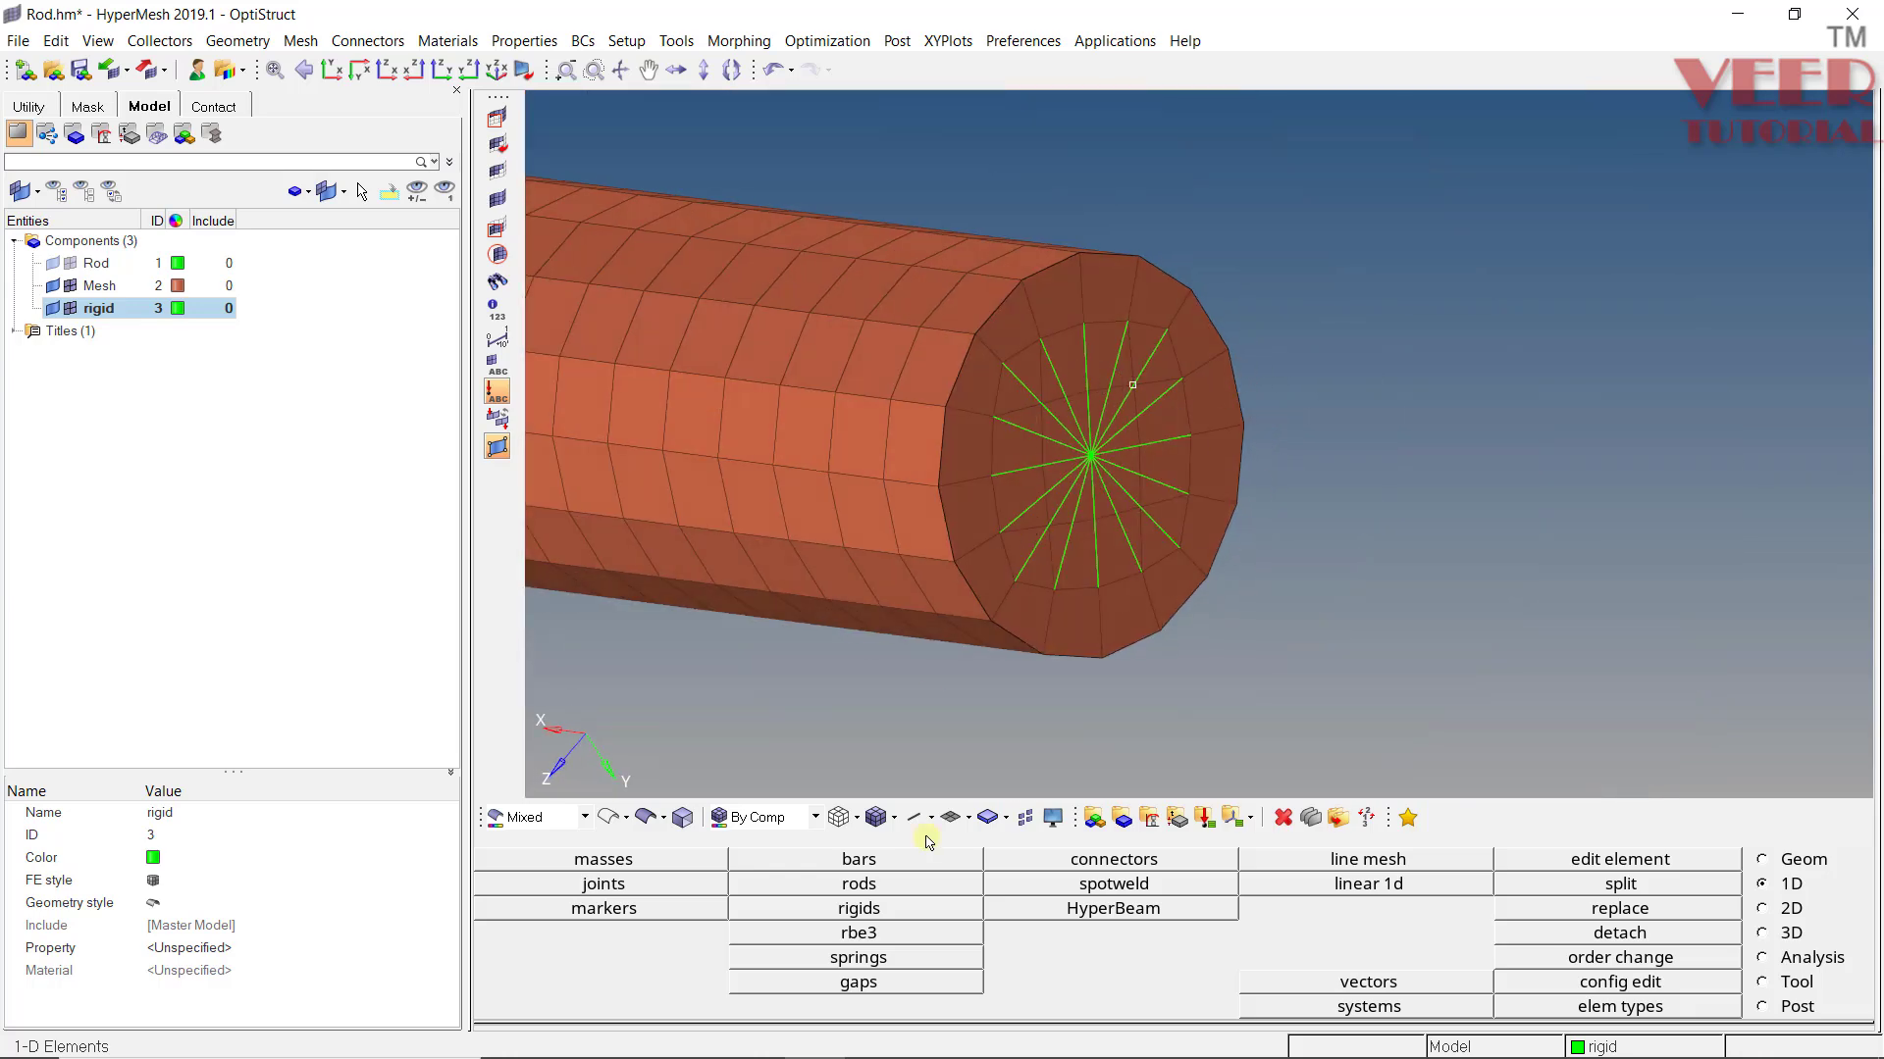
pyautogui.scroll(3, 1321, 390)
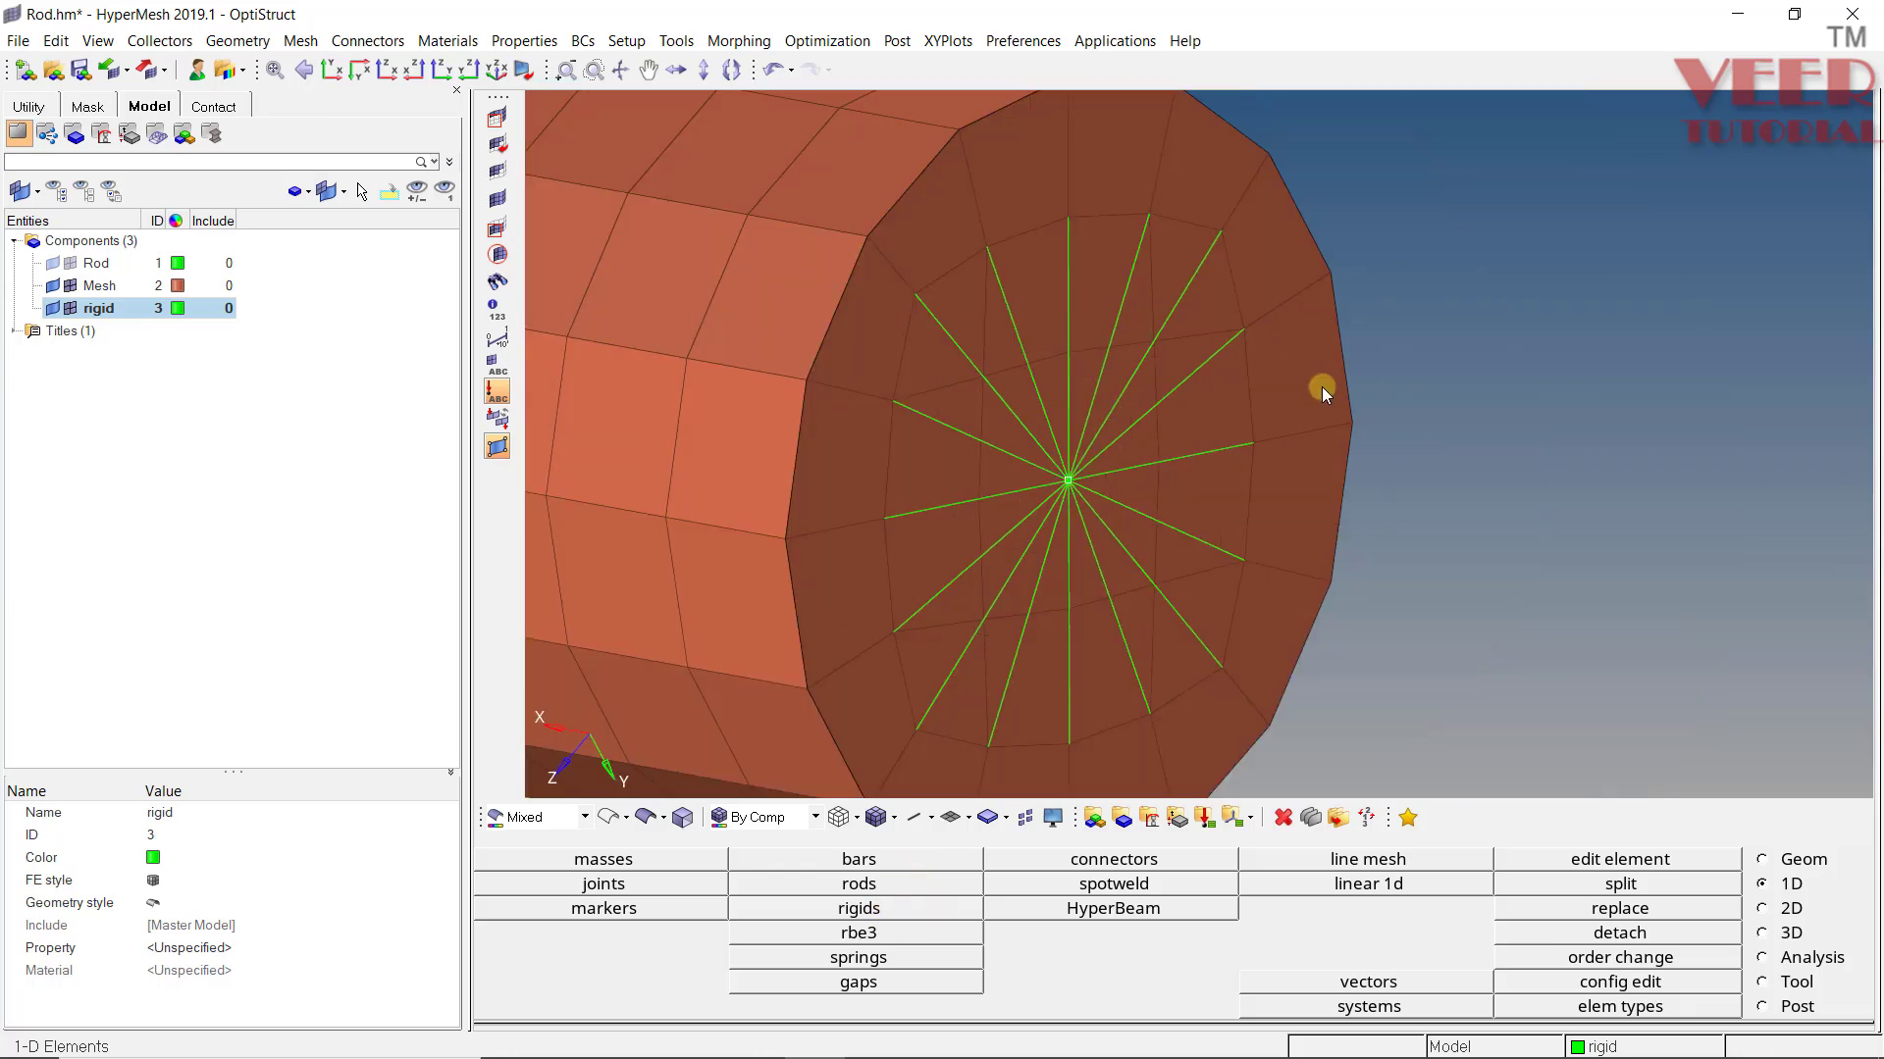
pyautogui.scroll(-3, 1120, 444)
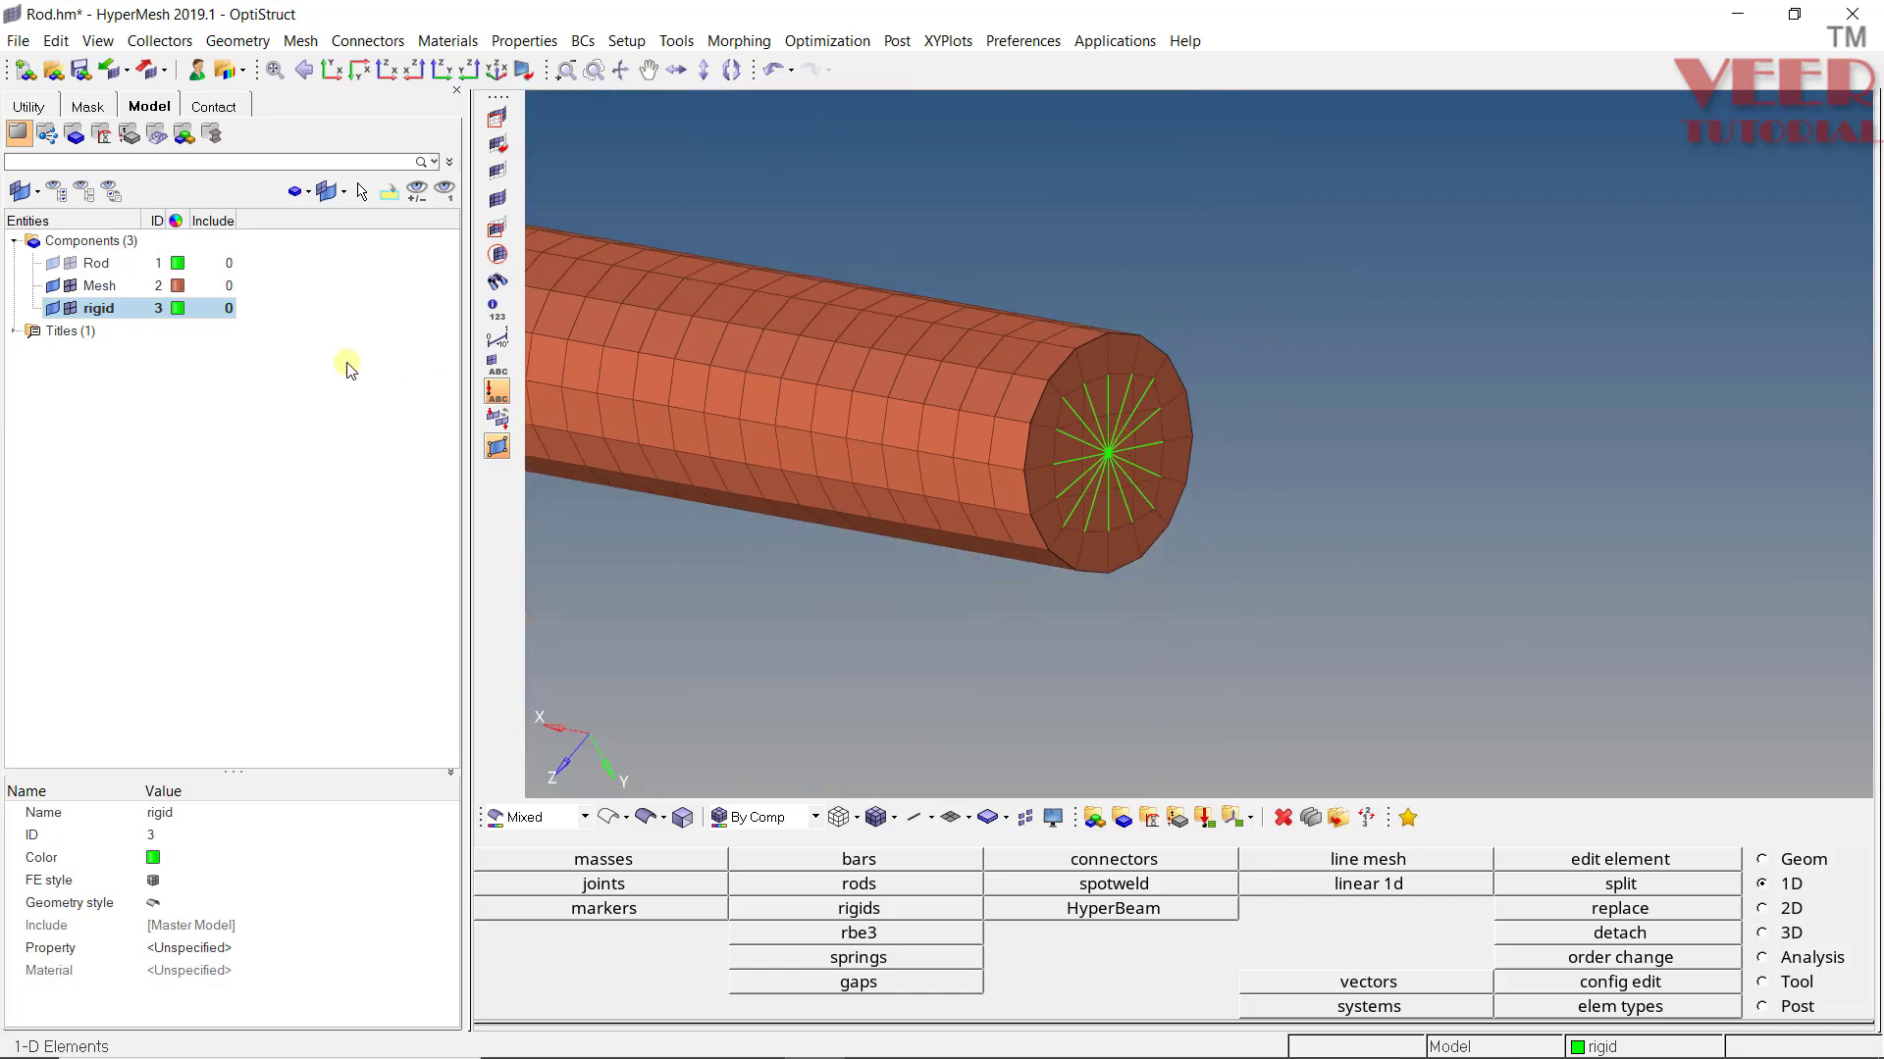
# Hide the rigid component's elements to work on the bare end face at the rod's opposite end
pyautogui.click(70, 308)
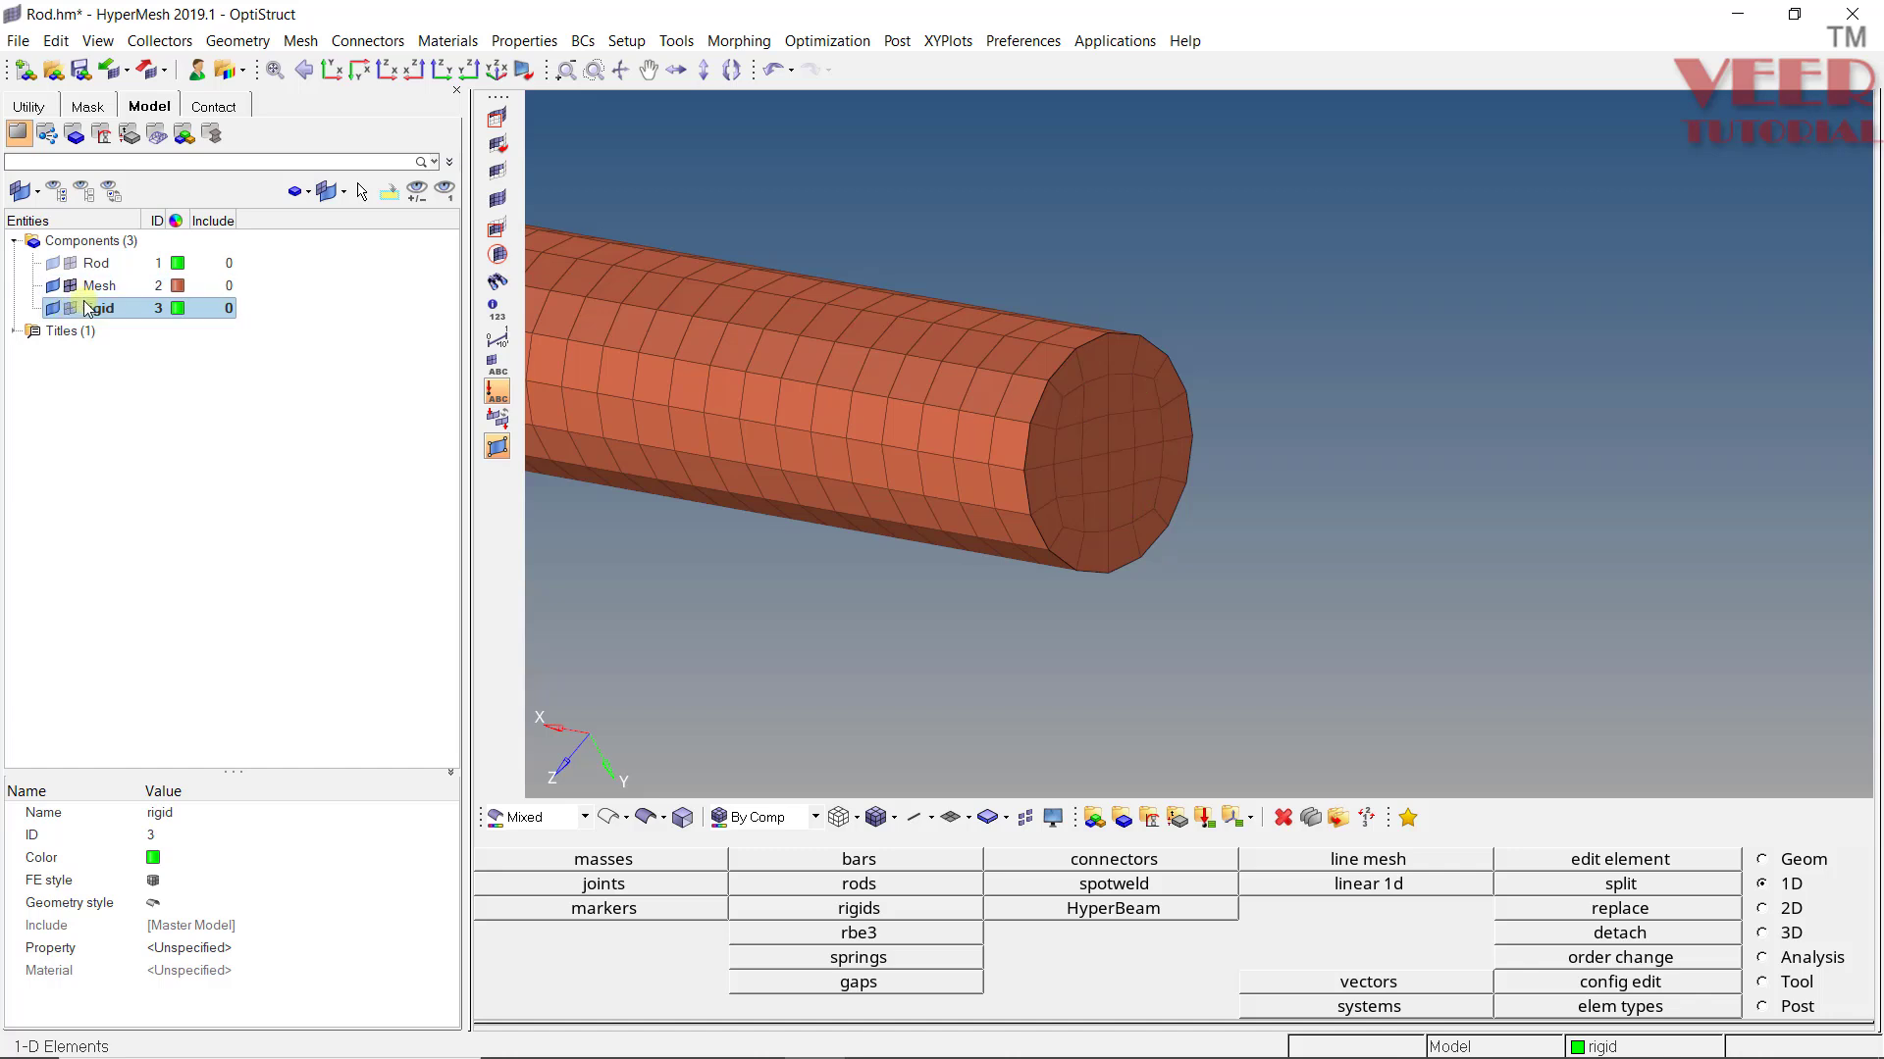
pyautogui.scroll(-3, 1158, 542)
pyautogui.keyDown('ctrl'); pyautogui.moveTo(1158, 541); pyautogui.dragTo(975, 445); pyautogui.keyUp('ctrl')
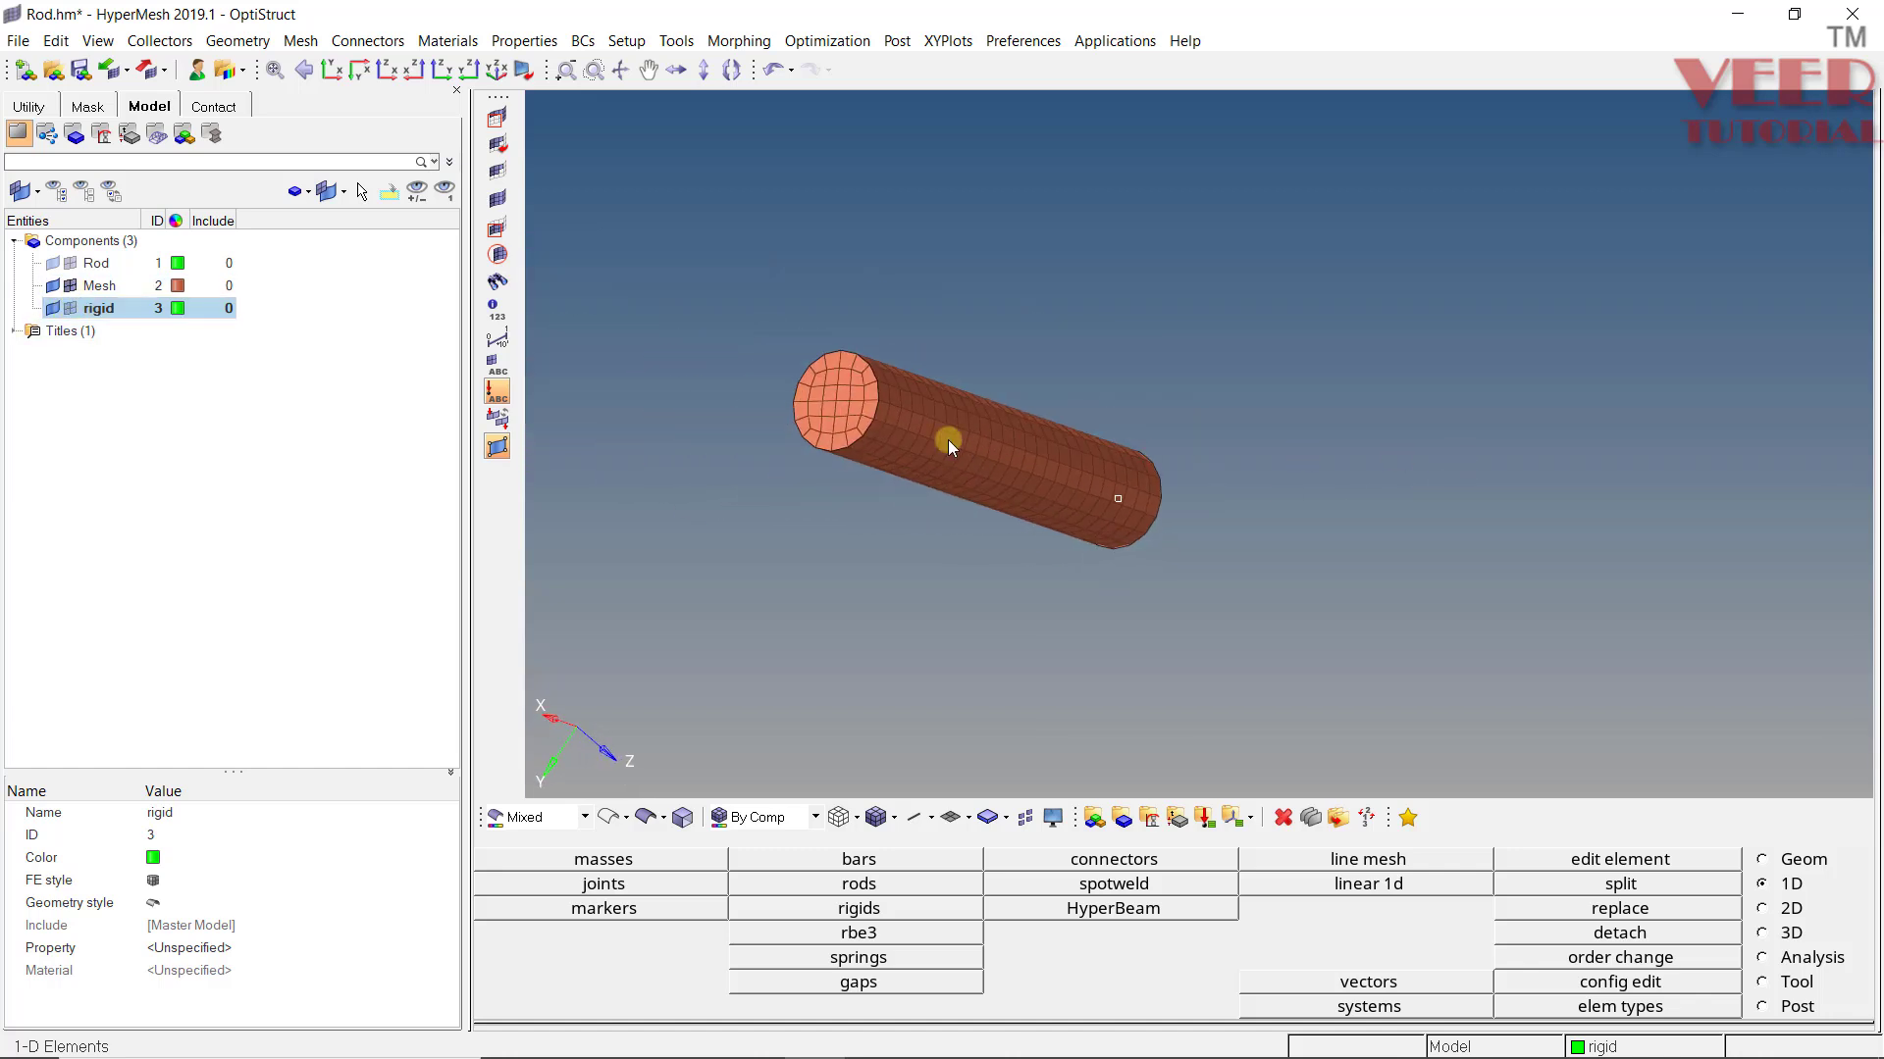
pyautogui.scroll(5, 892, 407)
pyautogui.keyDown('ctrl'); pyautogui.moveTo(1052, 327); pyautogui.dragTo(956, 471); pyautogui.keyUp('ctrl')
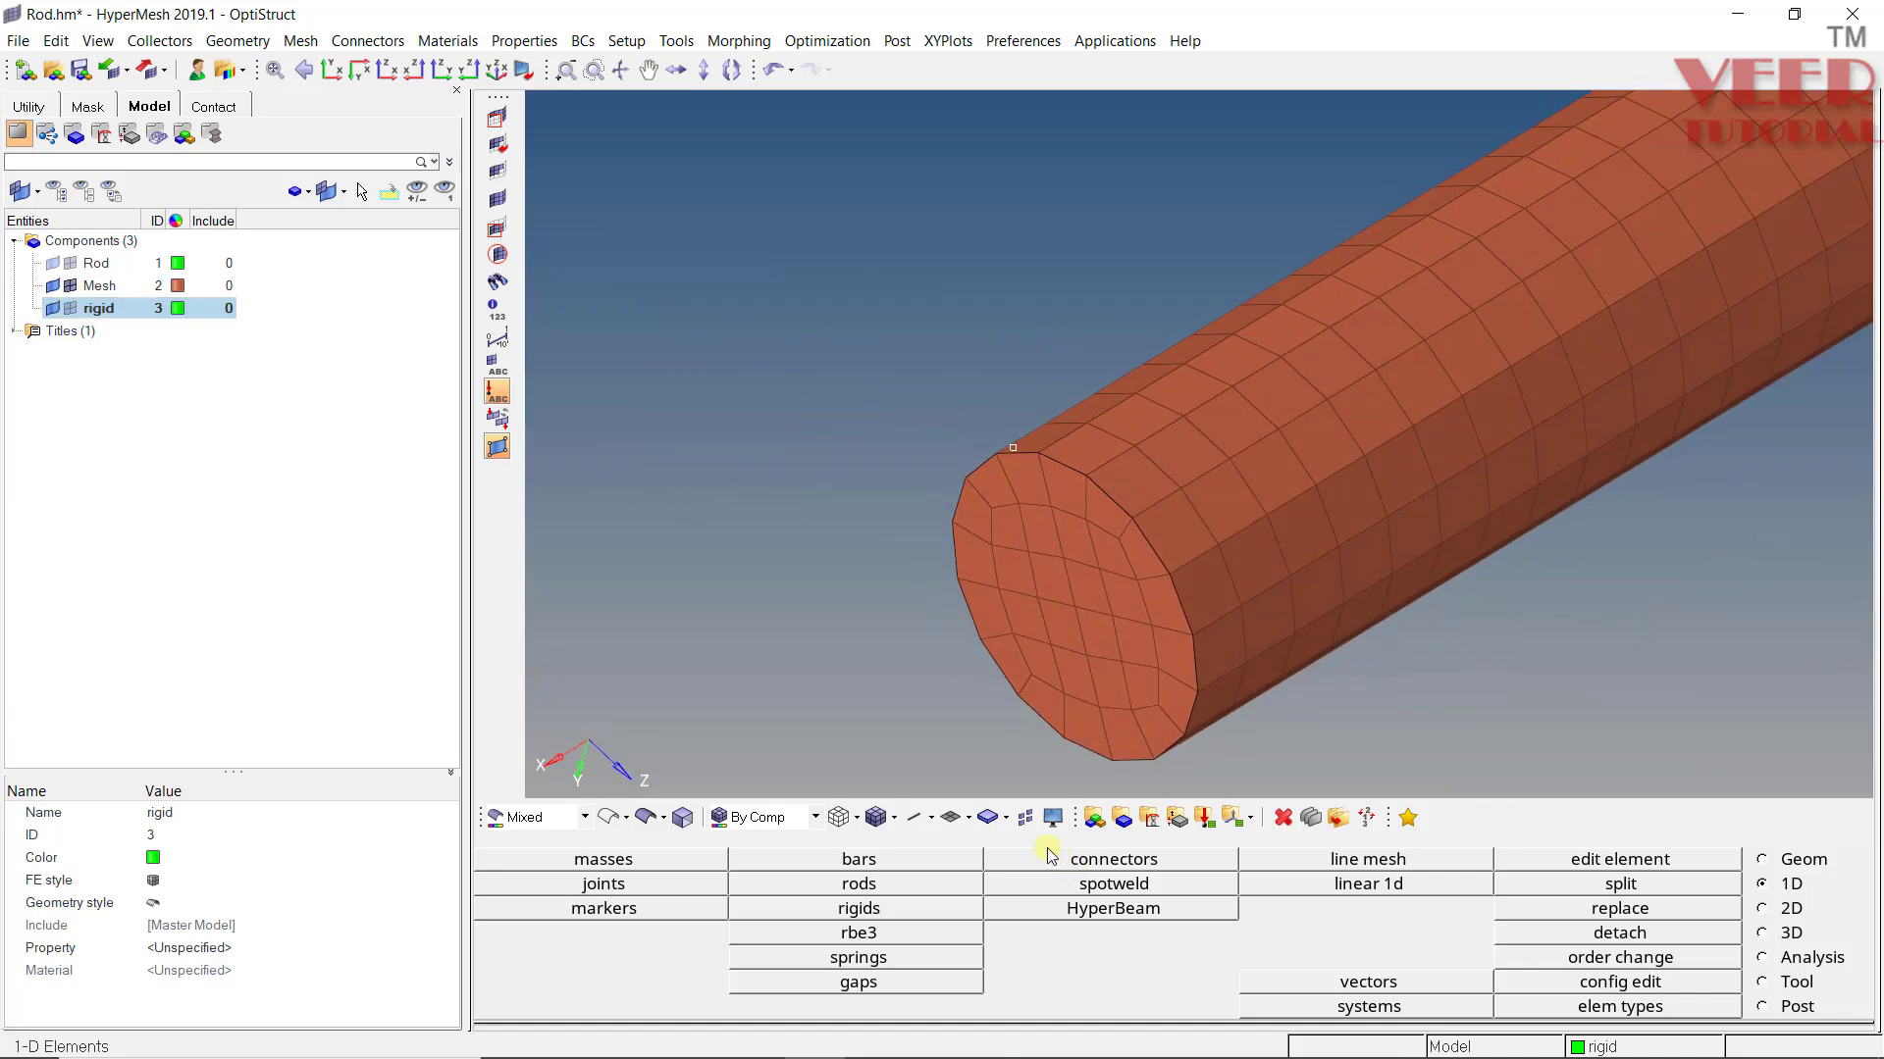
# Create an RBE3 element on the rod's opposite end face, using a calculated dependent node and independent nodes selected by faces
pyautogui.click(856, 933)
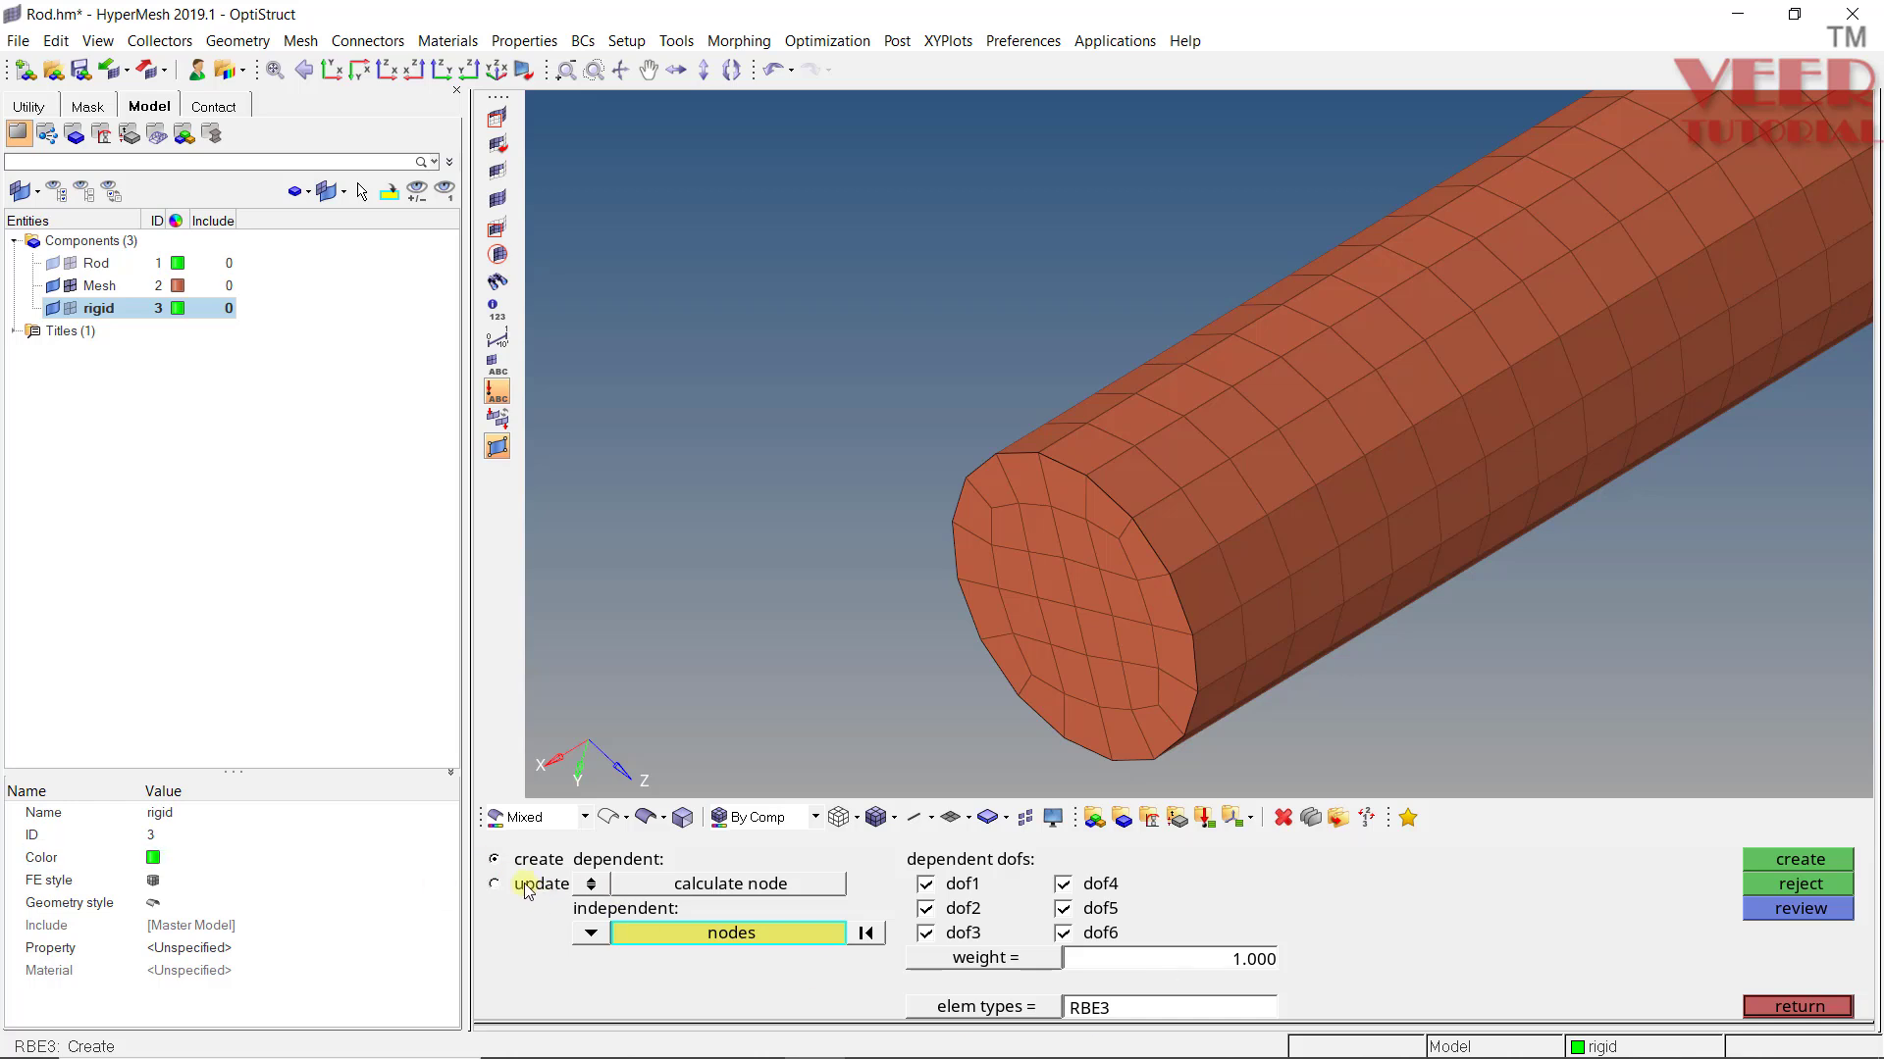
pyautogui.click(591, 886)
pyautogui.click(592, 886)
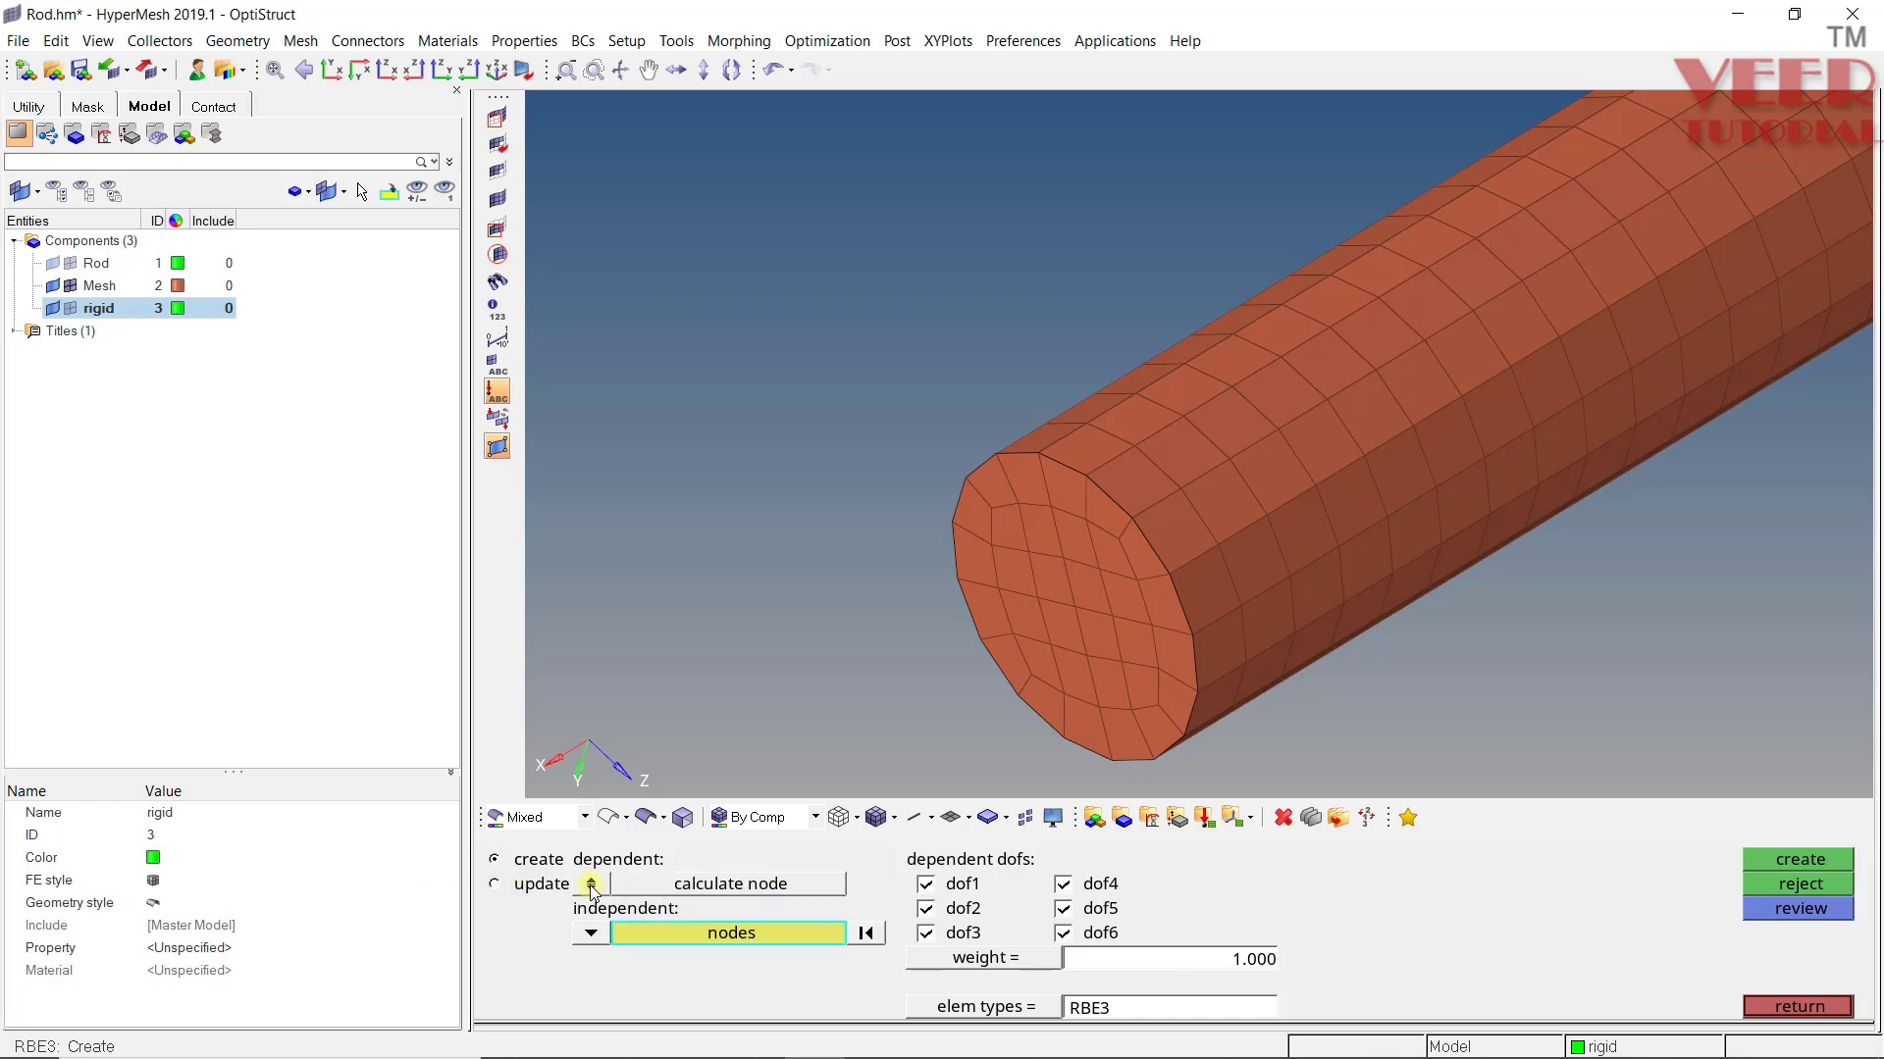
pyautogui.click(603, 938)
pyautogui.click(703, 932)
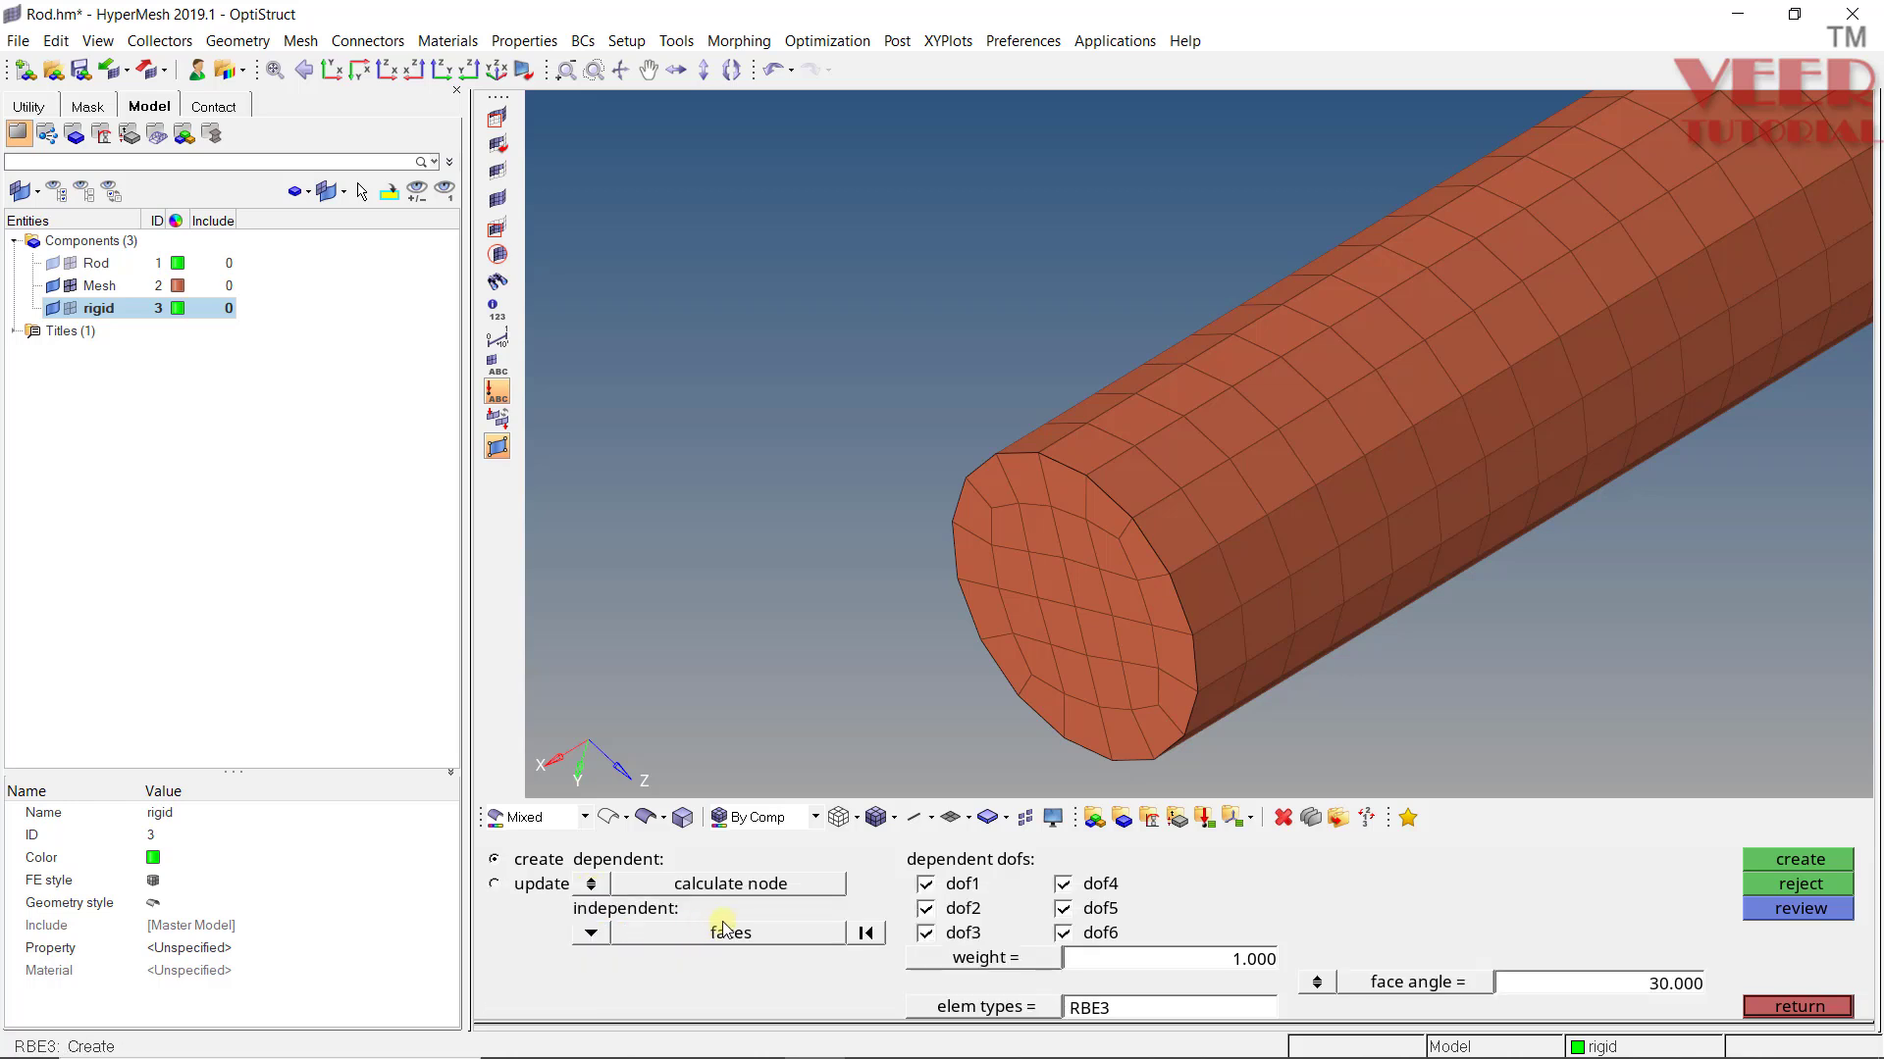
pyautogui.click(1049, 607)
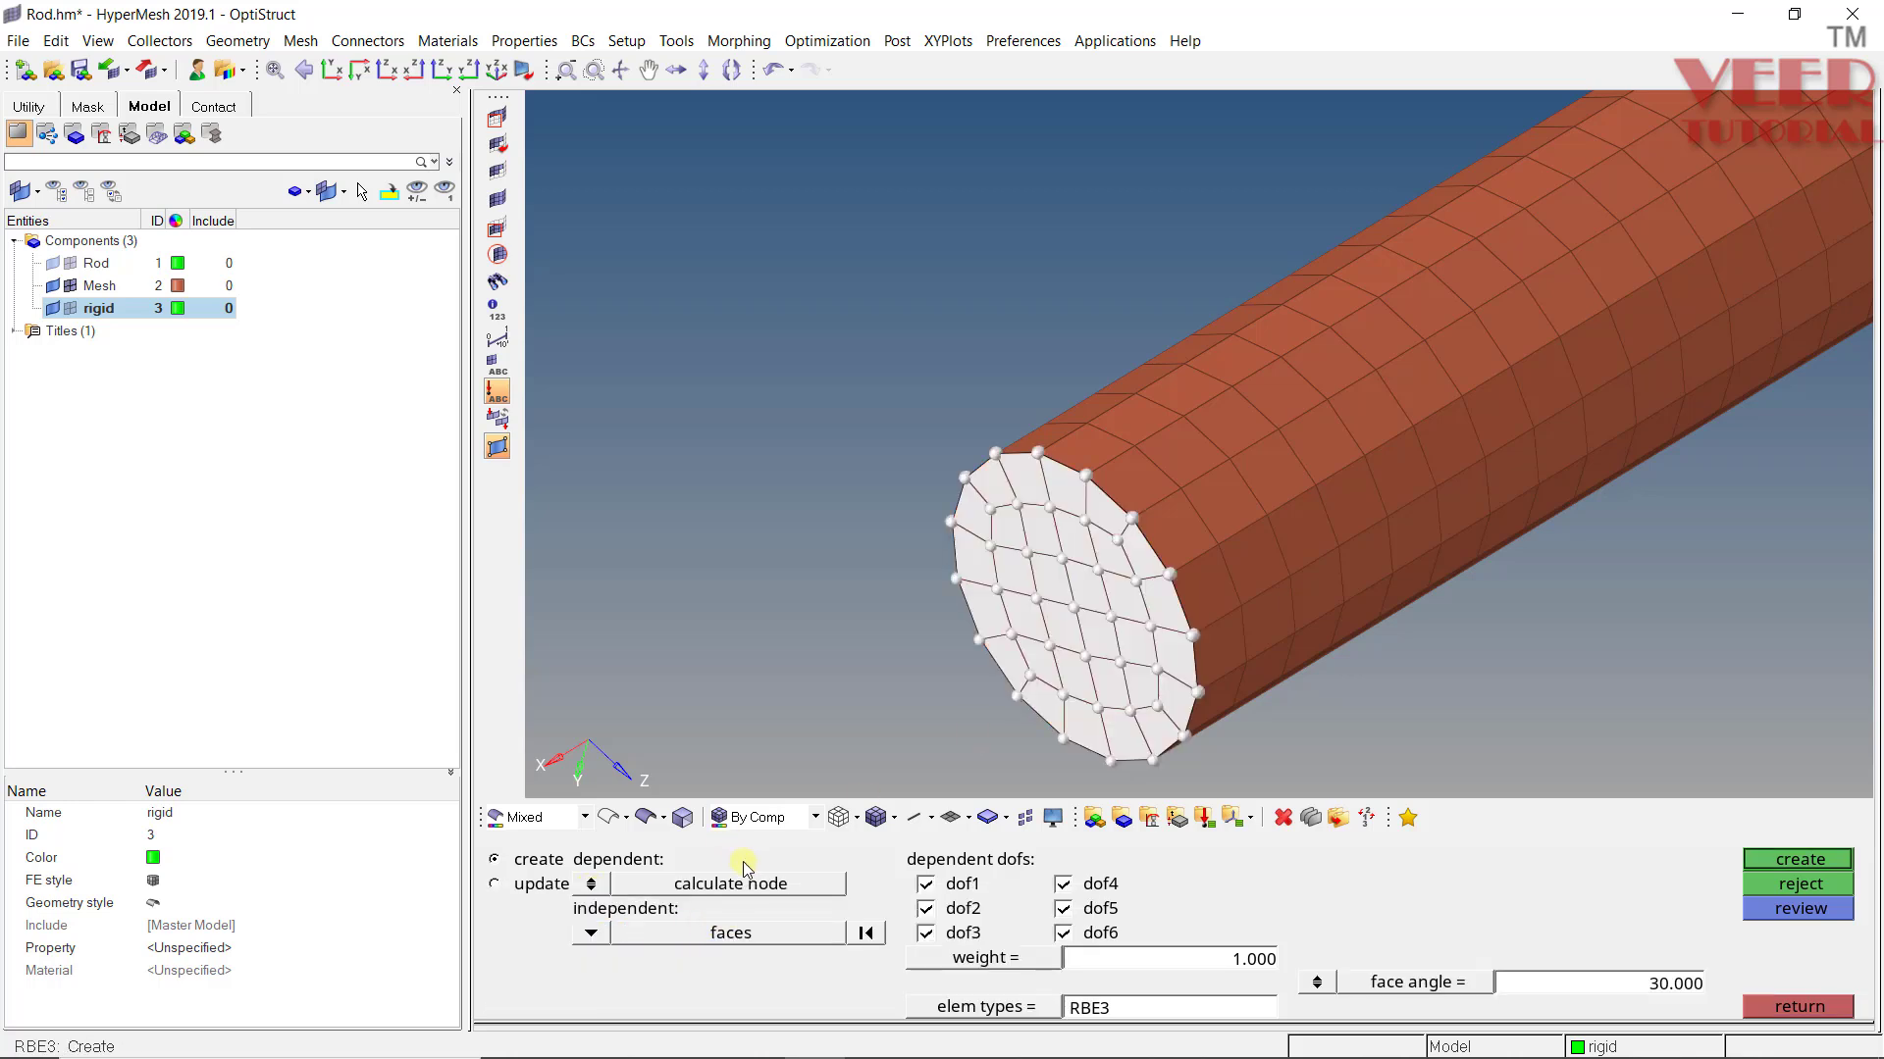
pyautogui.click(1815, 860)
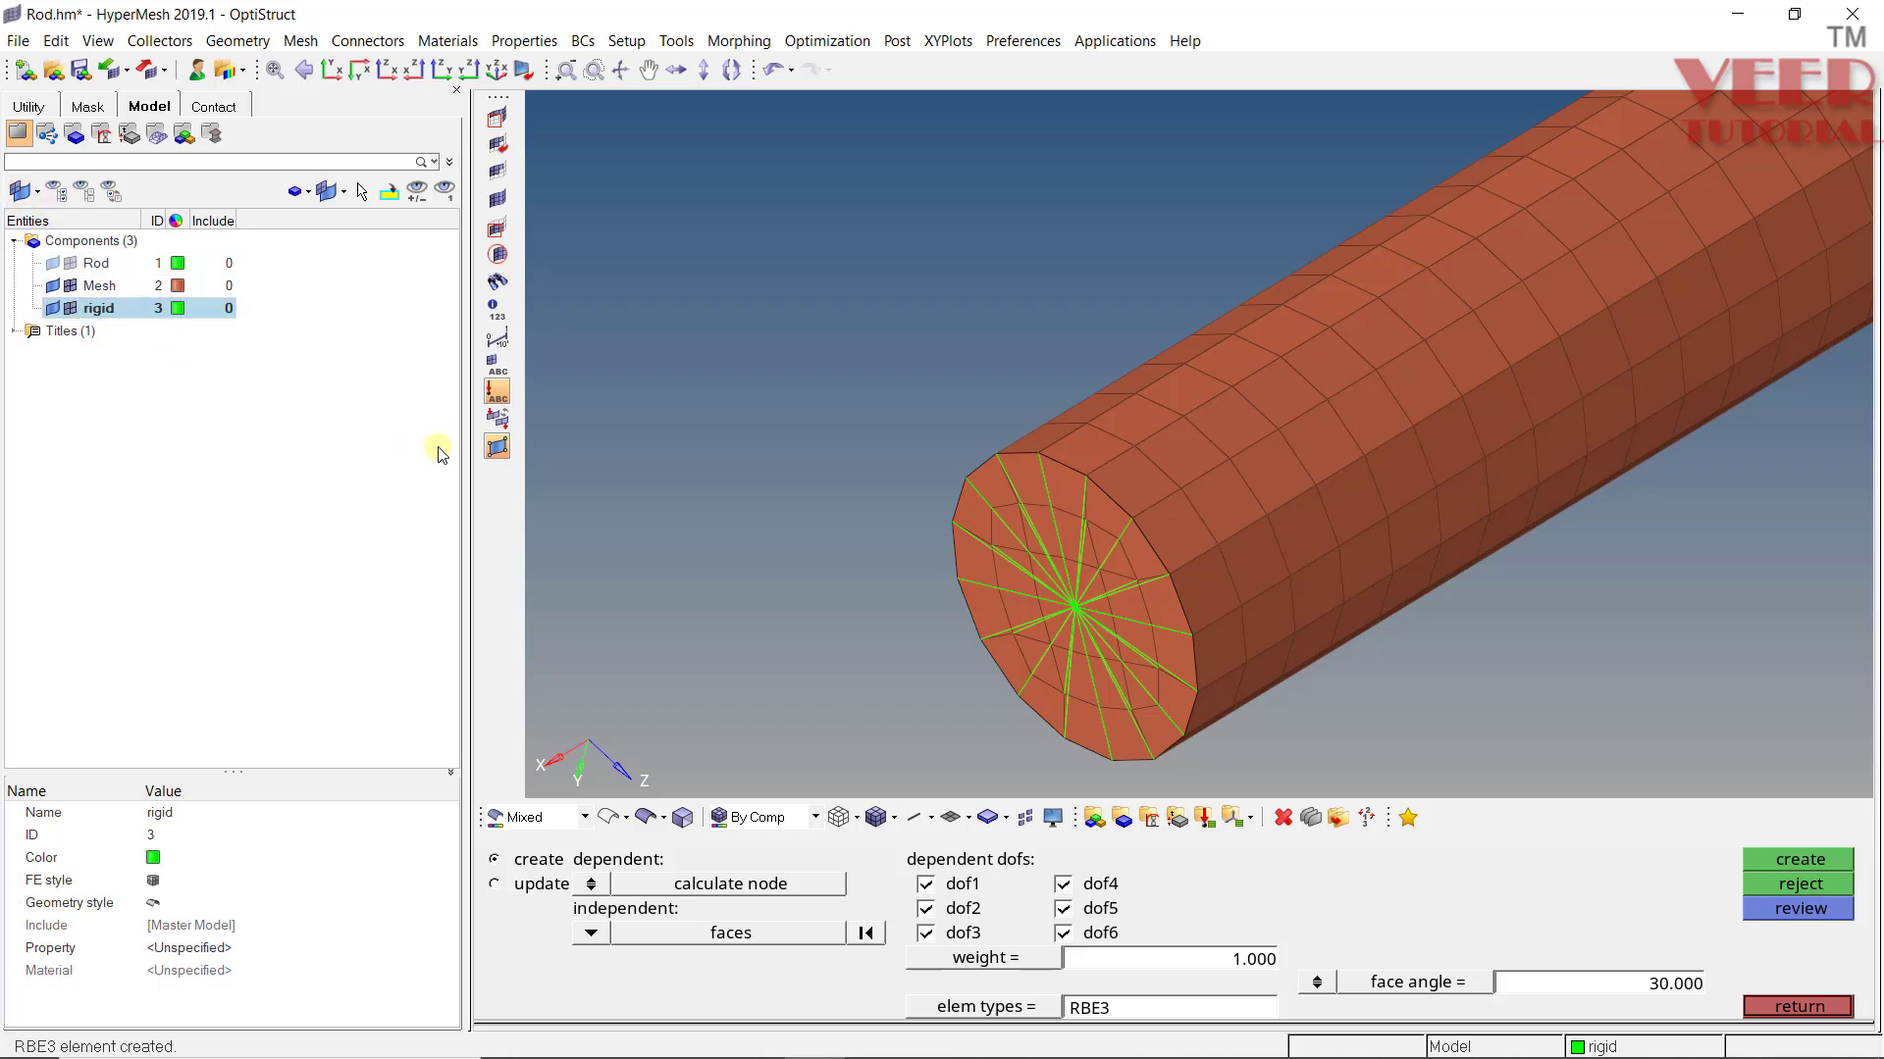
pyautogui.click(1798, 1008)
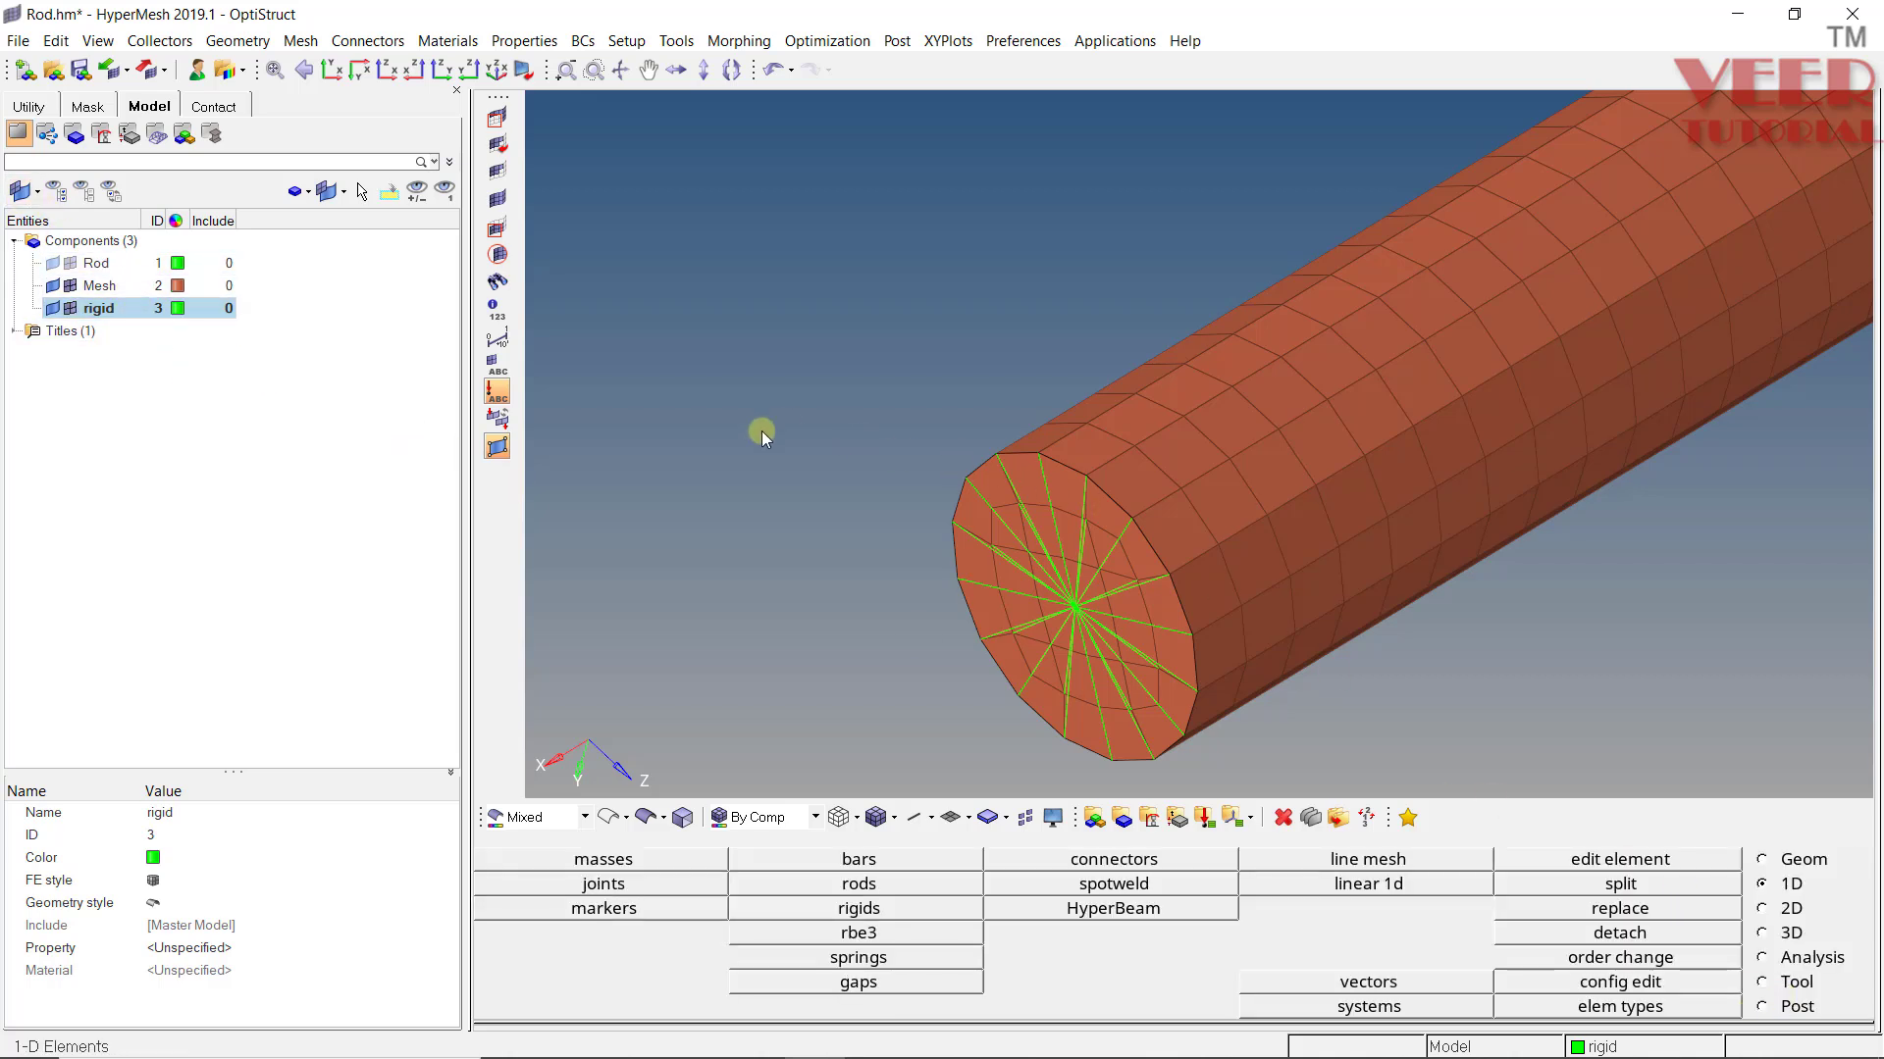